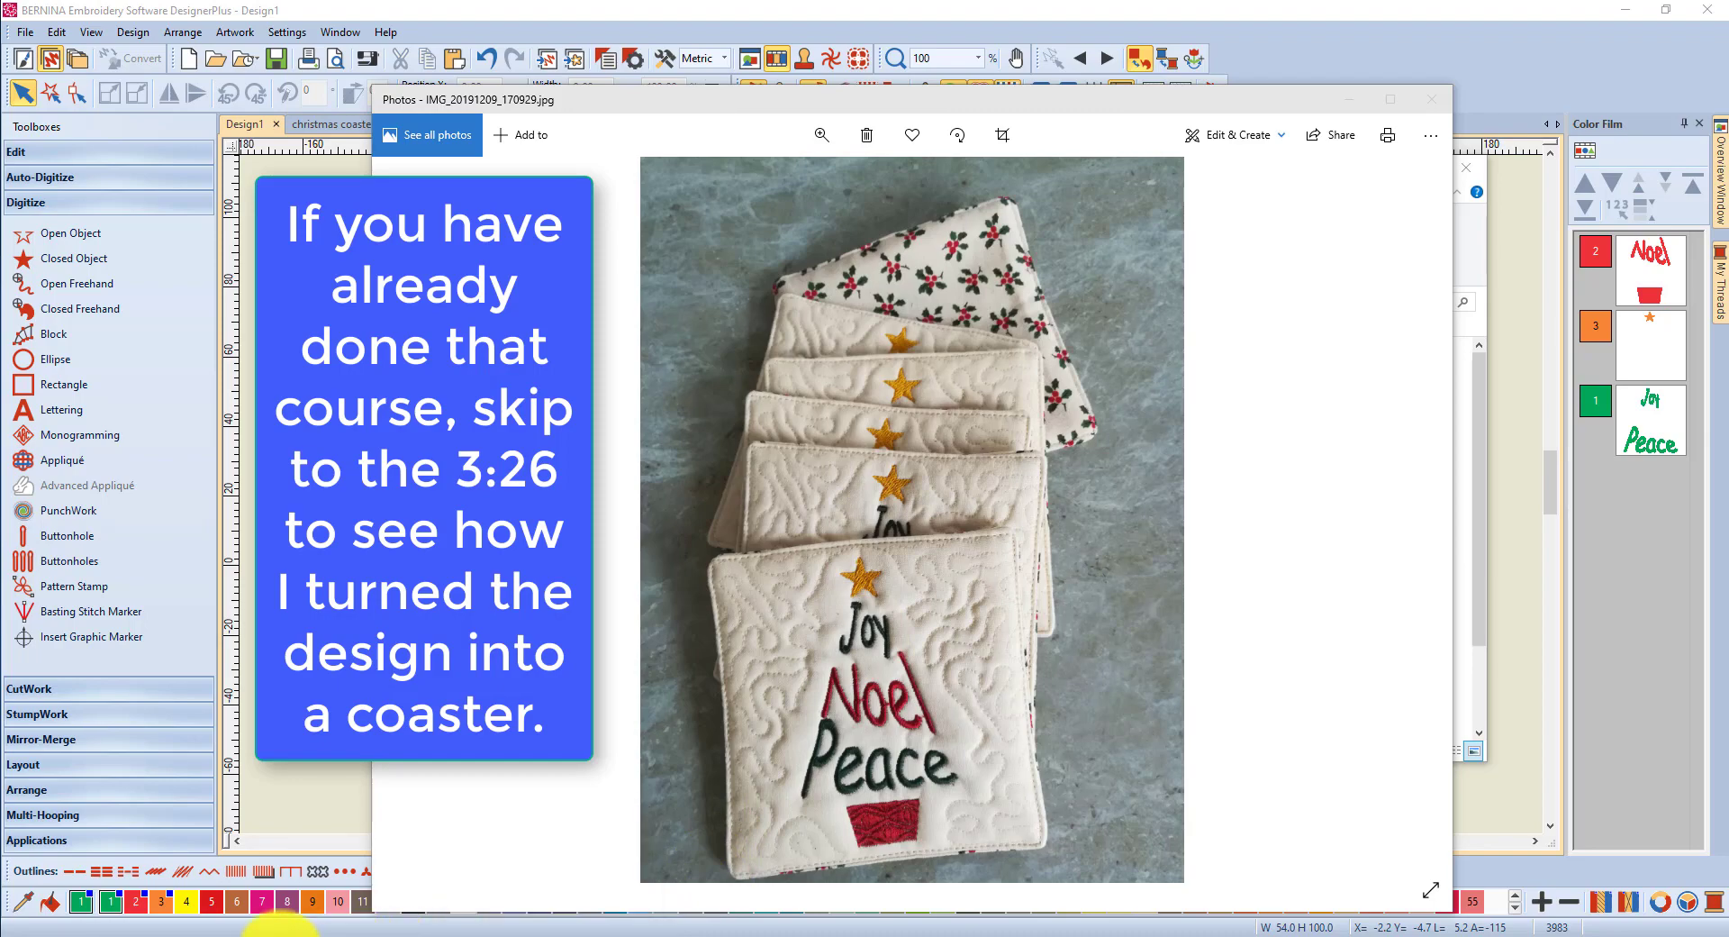
Step: Switch to the web browser, look through the On Line Courses page and open the Free Christmas Mini Course
left_click(240, 931)
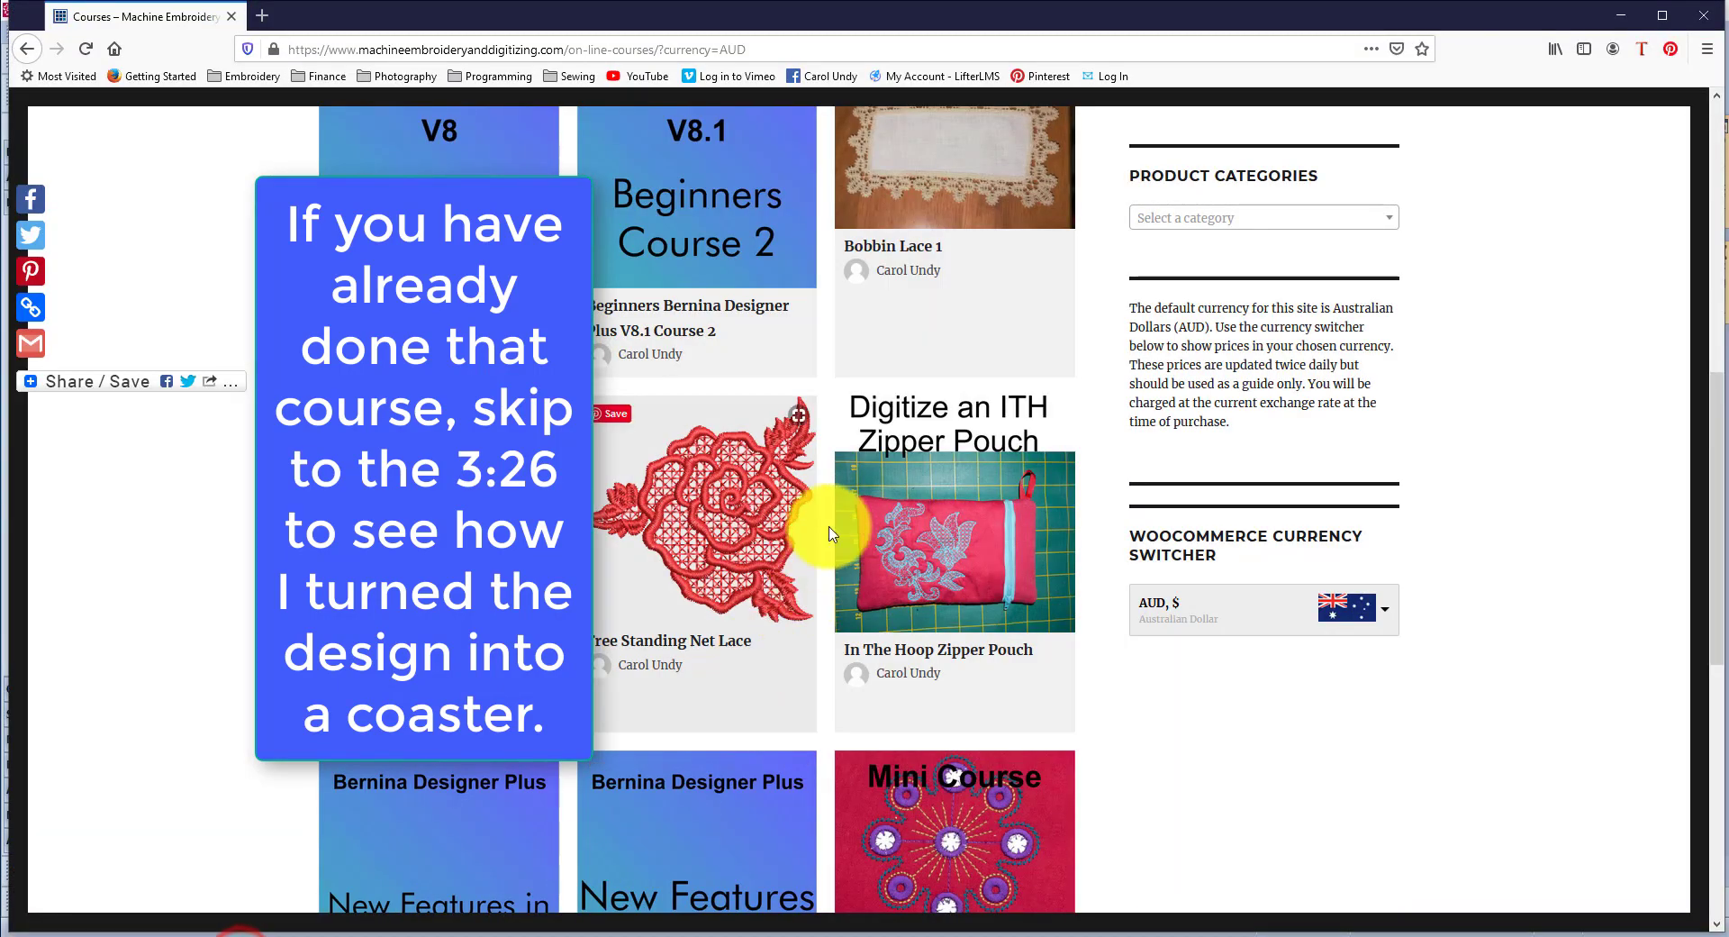
scroll(789, 425, "up", 5)
scroll(790, 425, "up", 2)
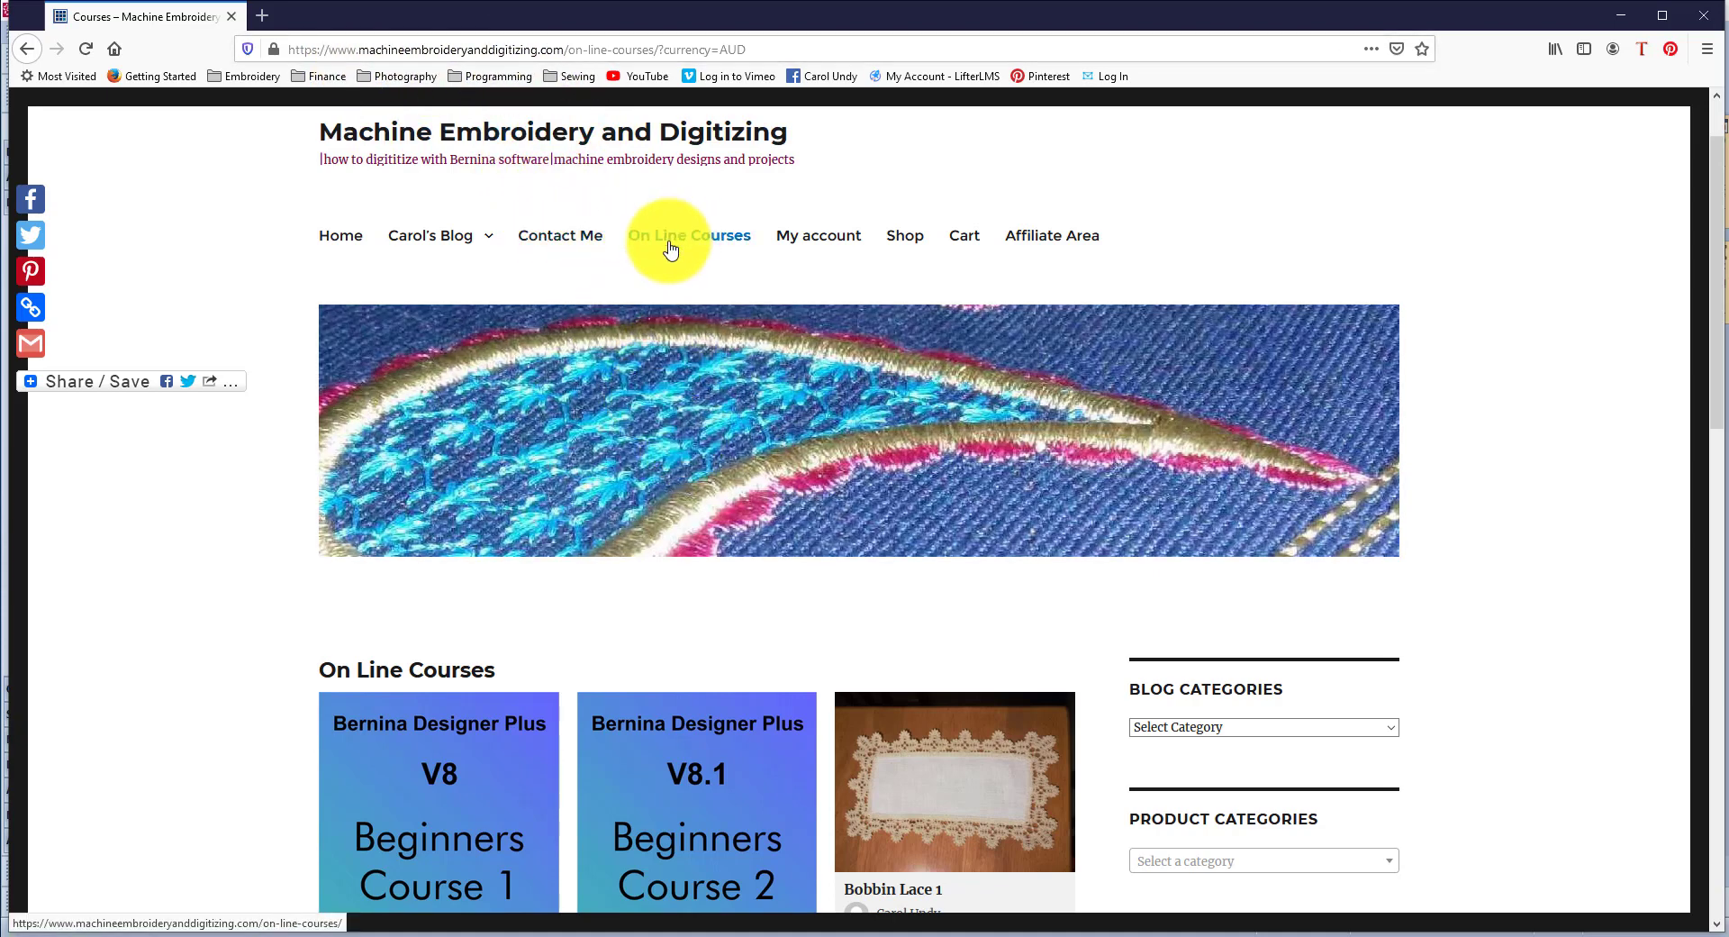
scroll(699, 332, "down", 7)
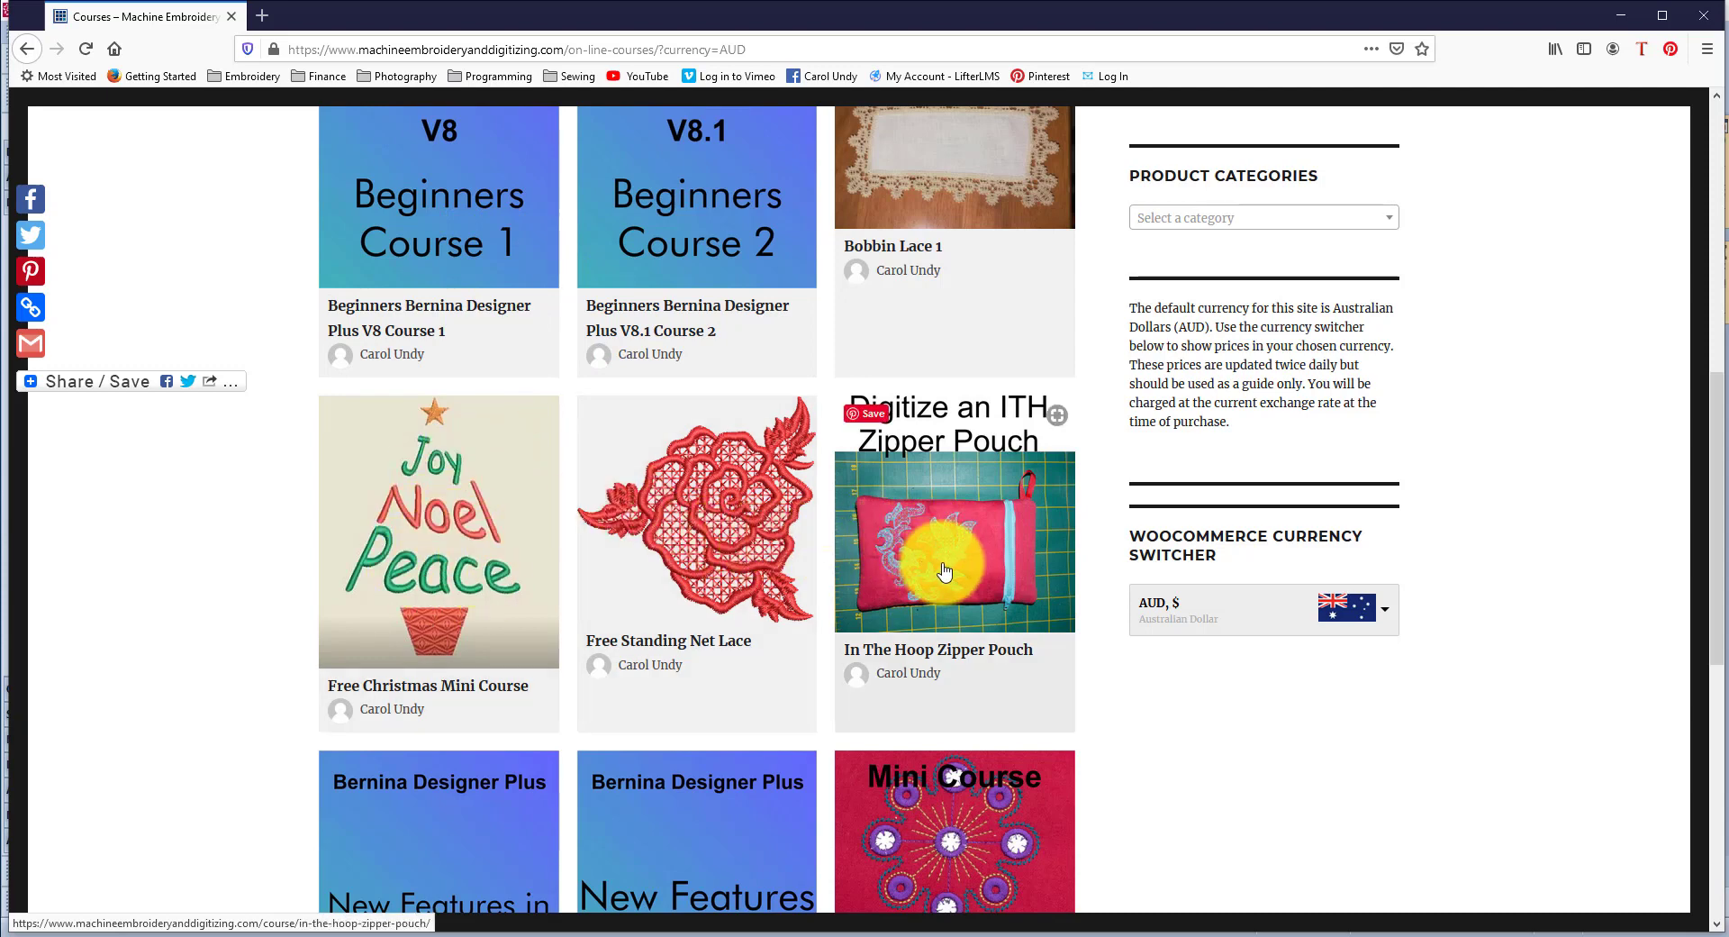
scroll(944, 576, "down", 1)
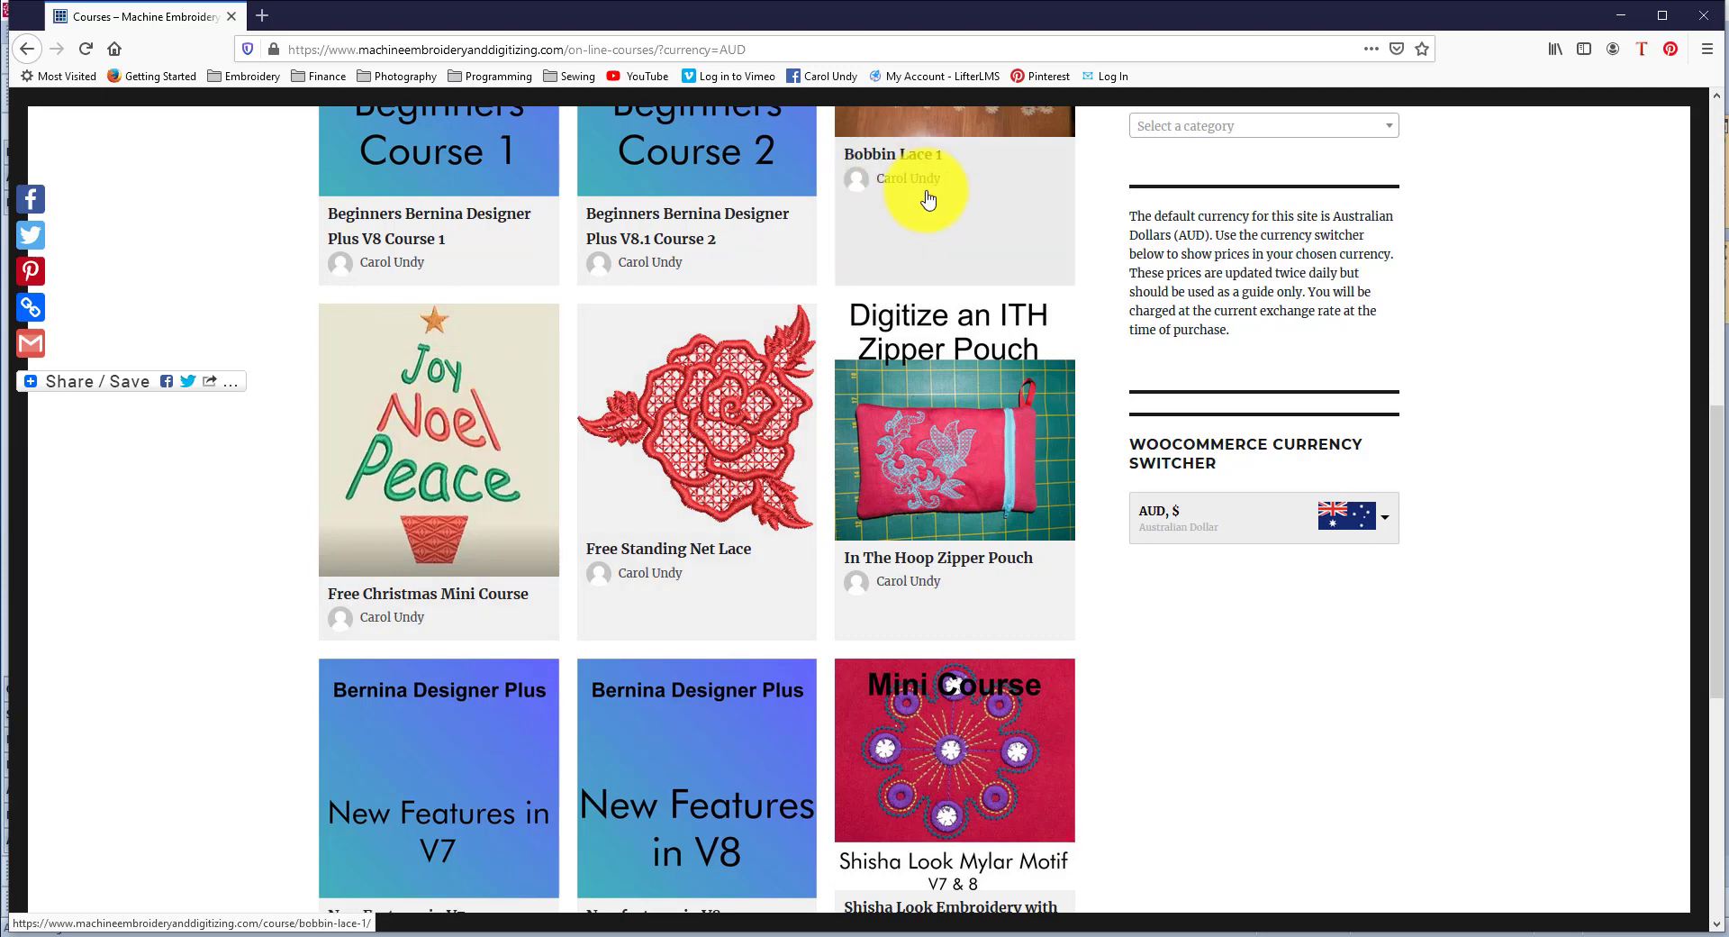
scroll(926, 200, "up", 3)
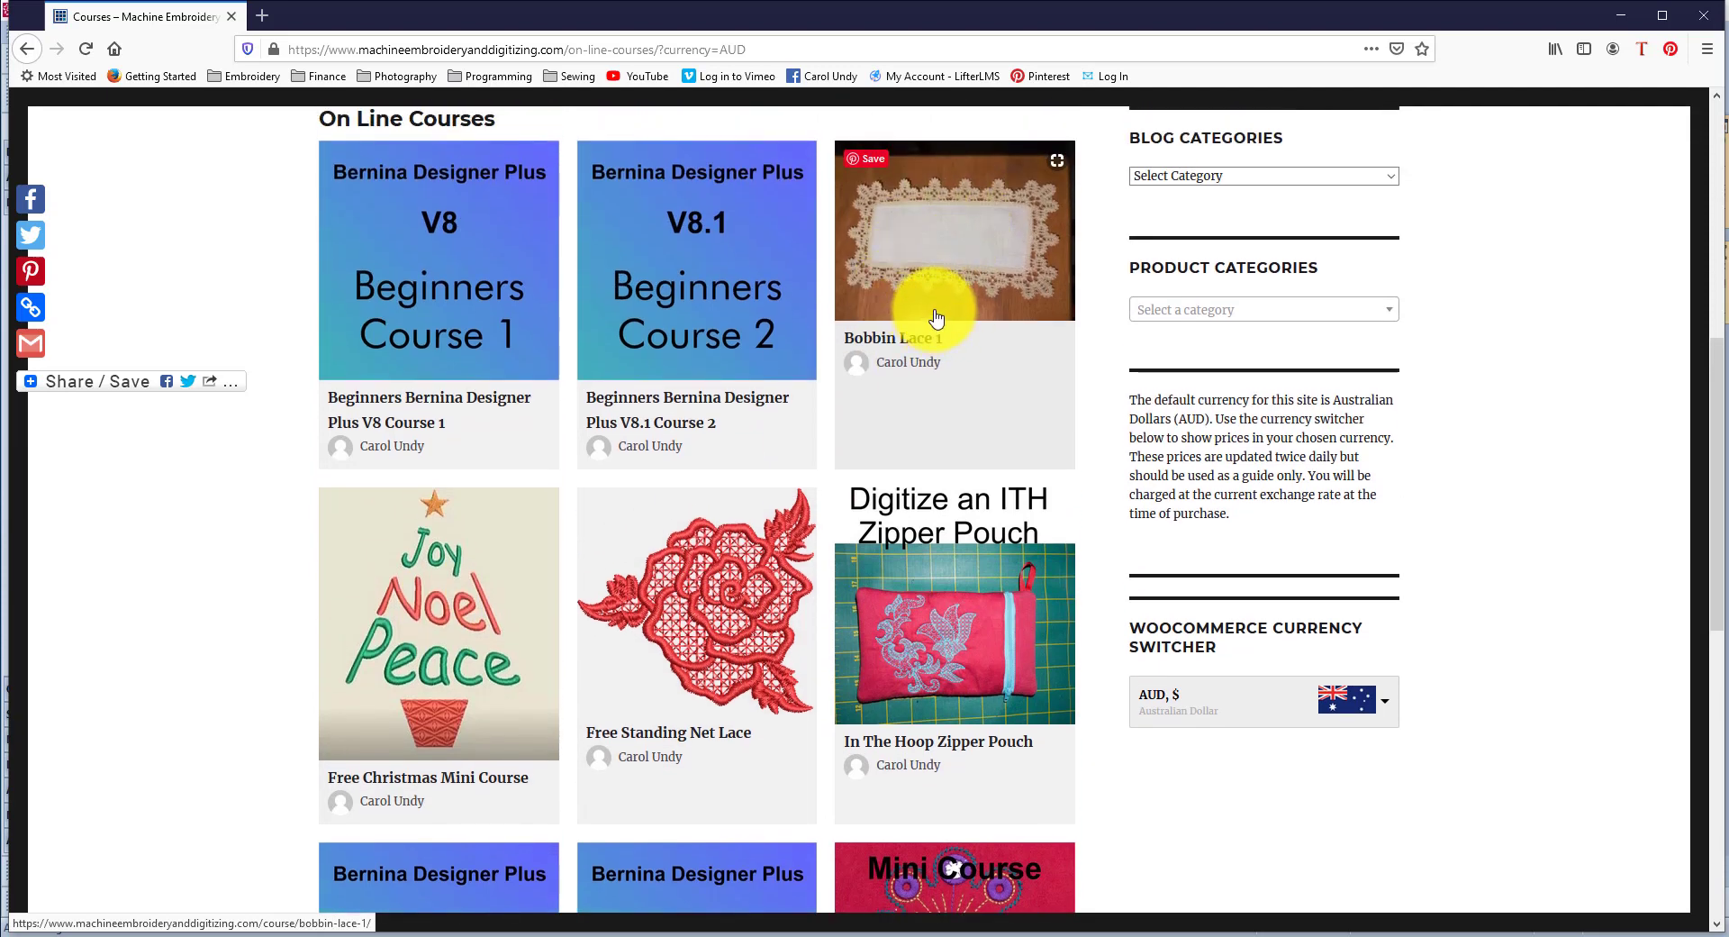
scroll(928, 383, "down", 3)
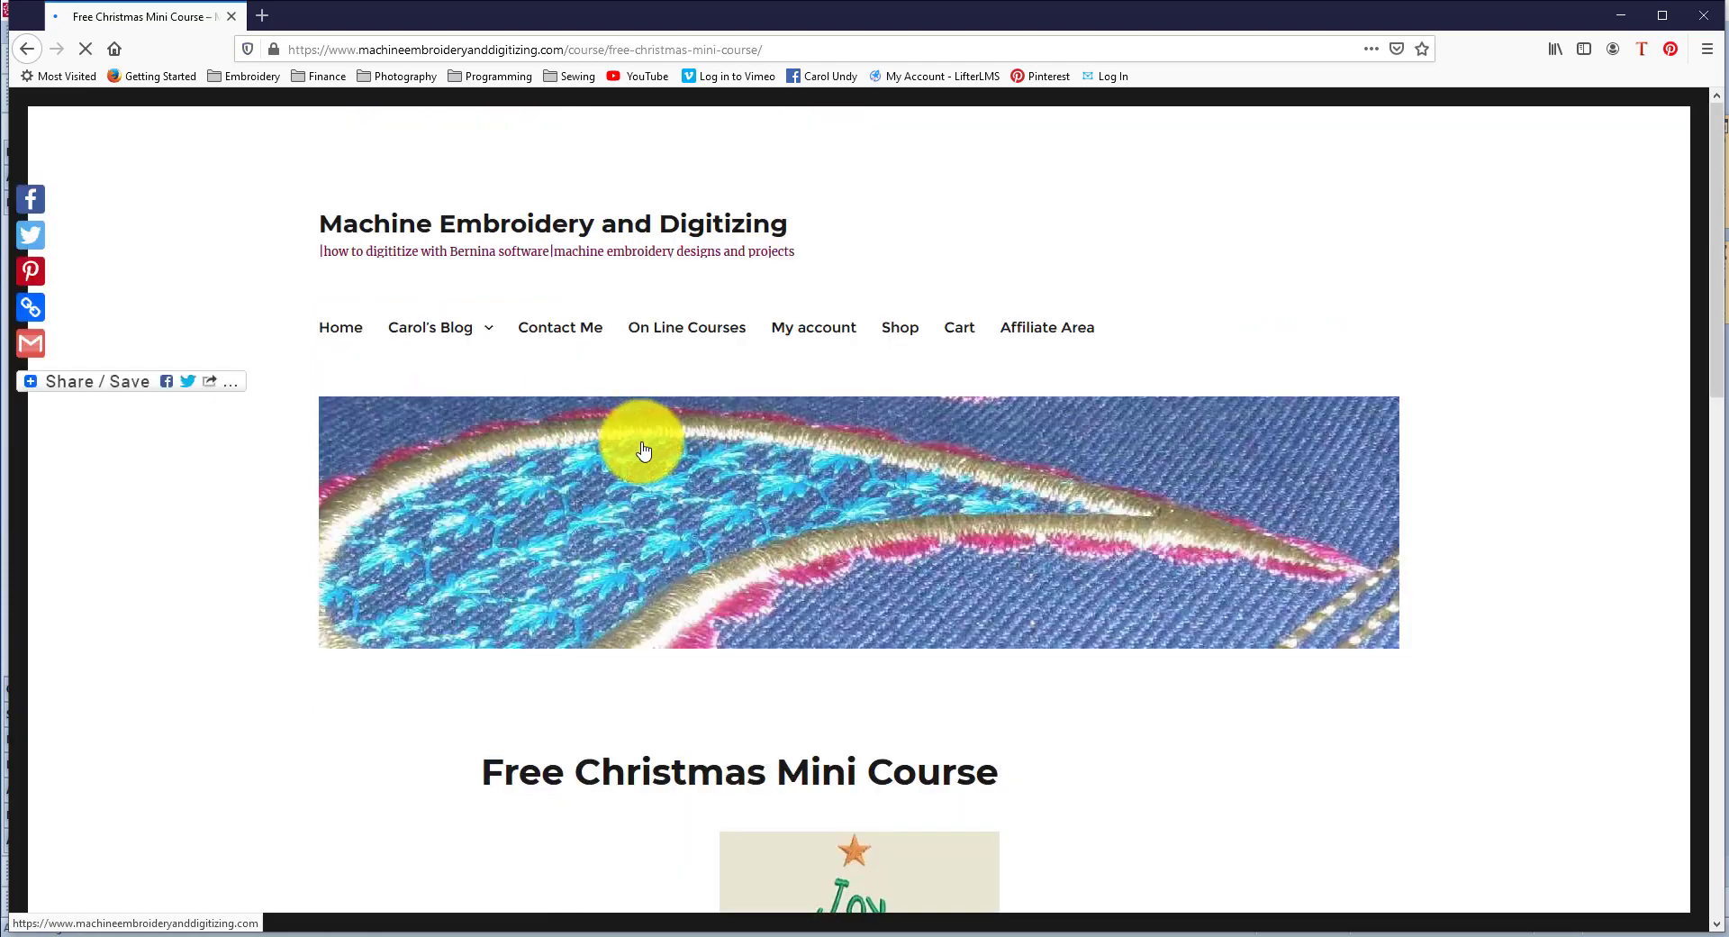
Step: Review the Free Christmas Mini Course description, course information and enrollment section
scroll(643, 442, "down", 4)
scroll(644, 439, "down", 4)
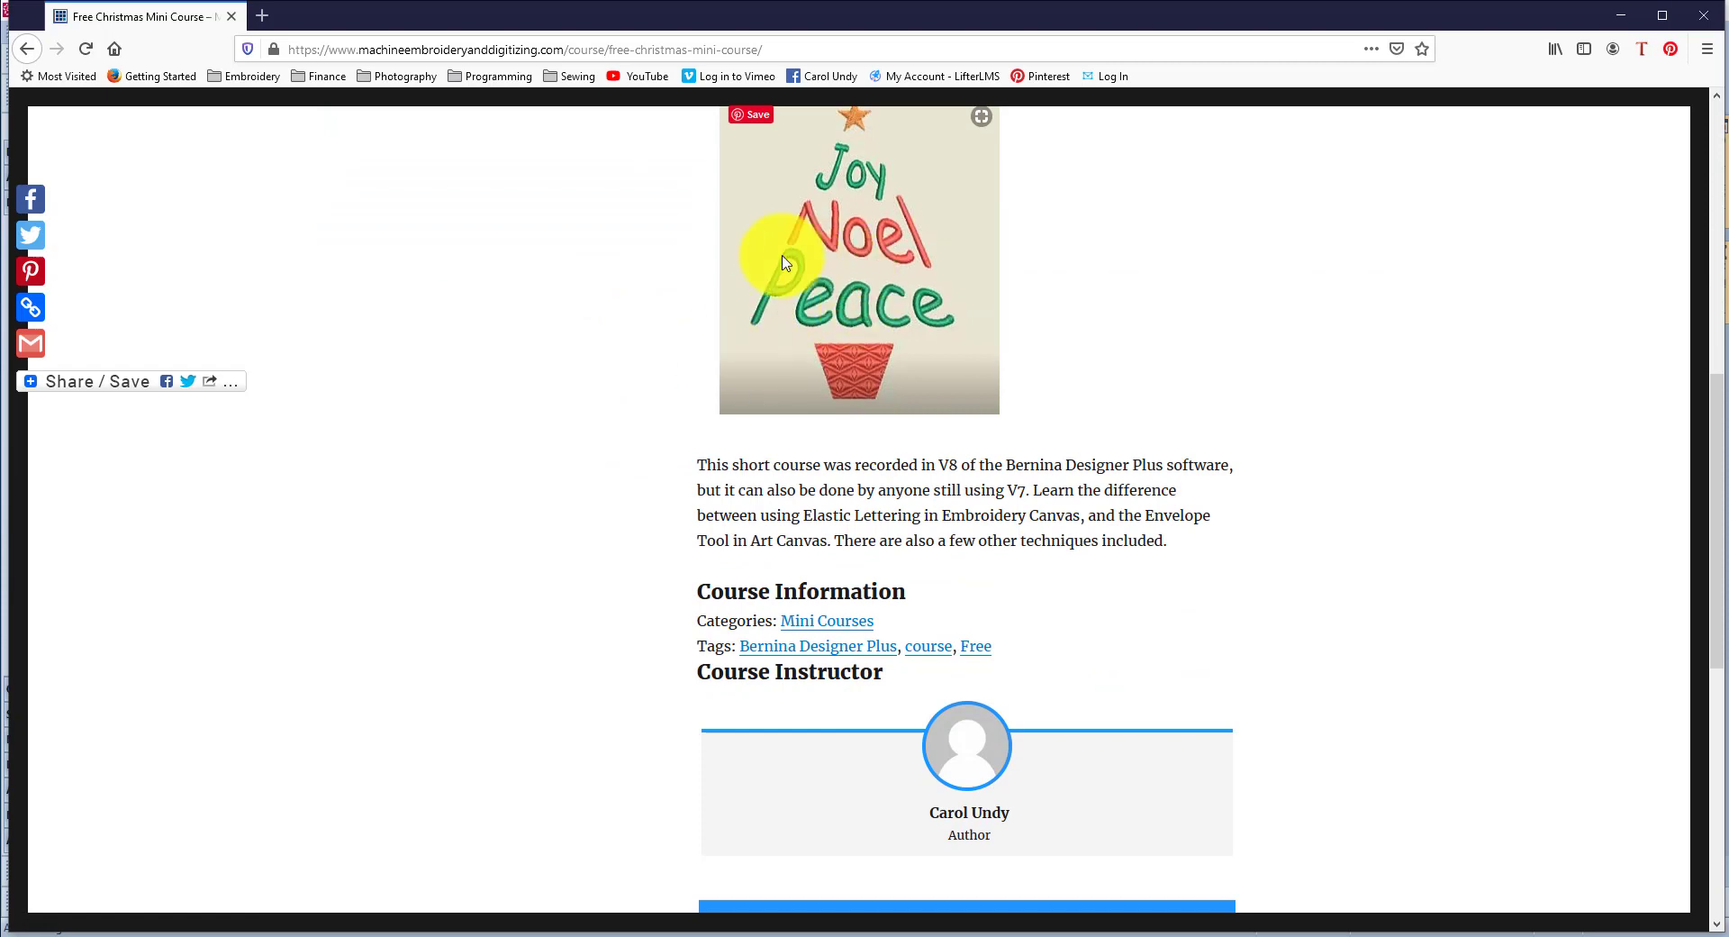
scroll(854, 493, "down", 5)
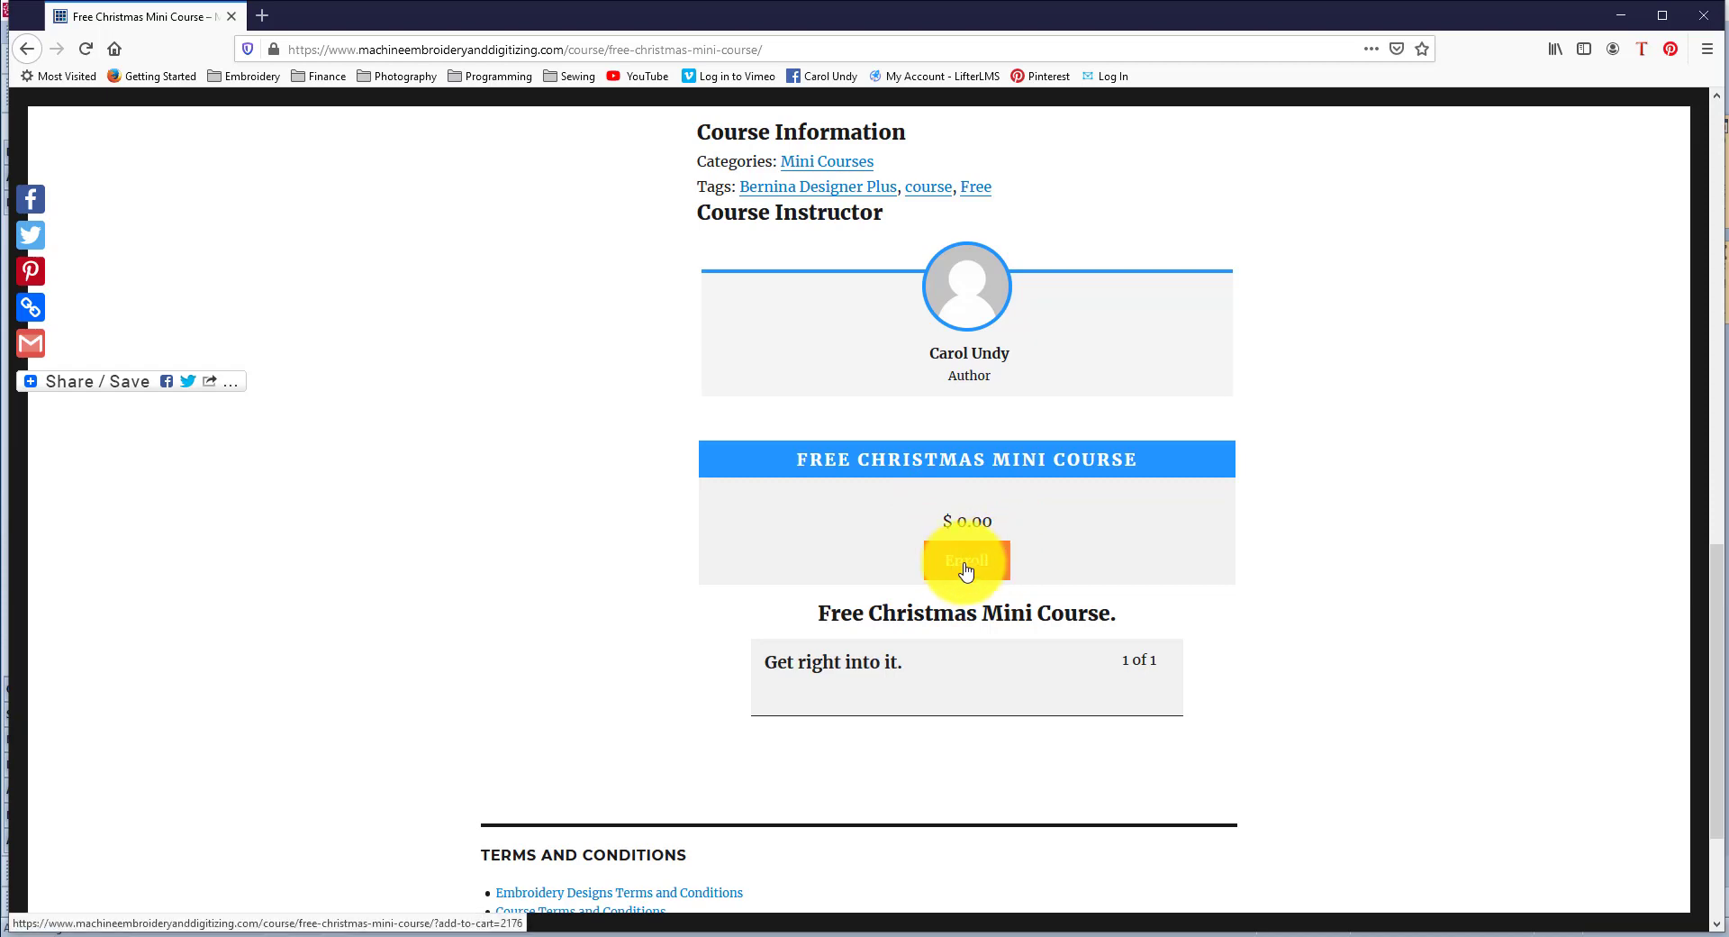
scroll(855, 441, "up", 2)
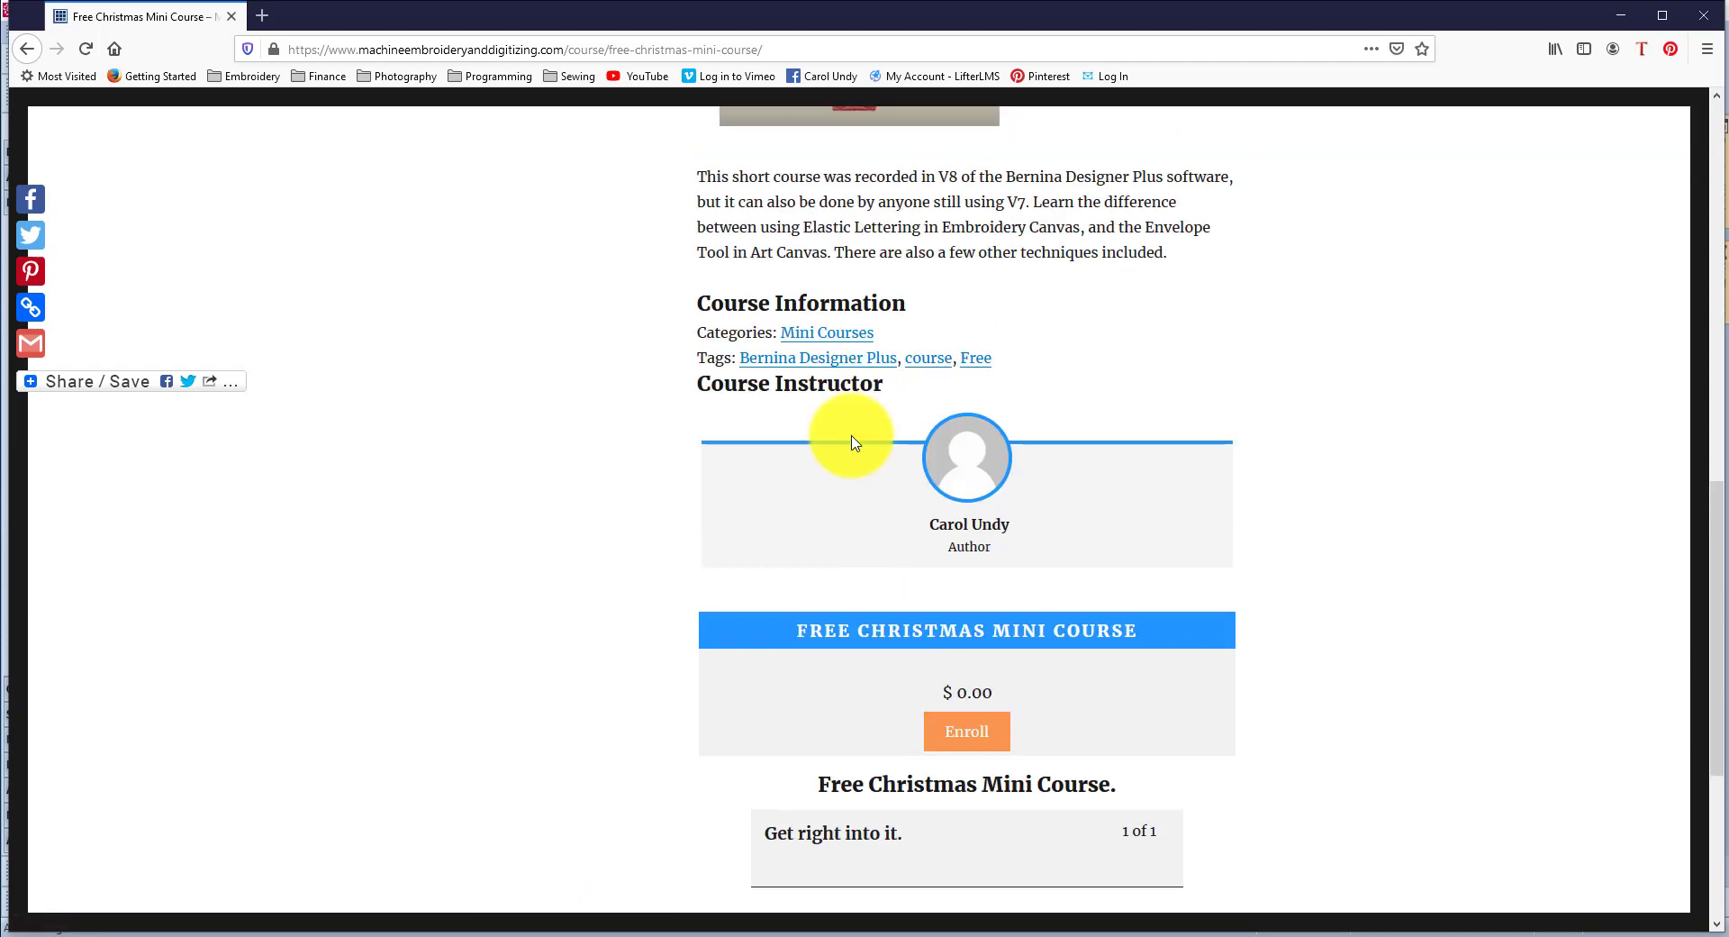
scroll(855, 441, "up", 12)
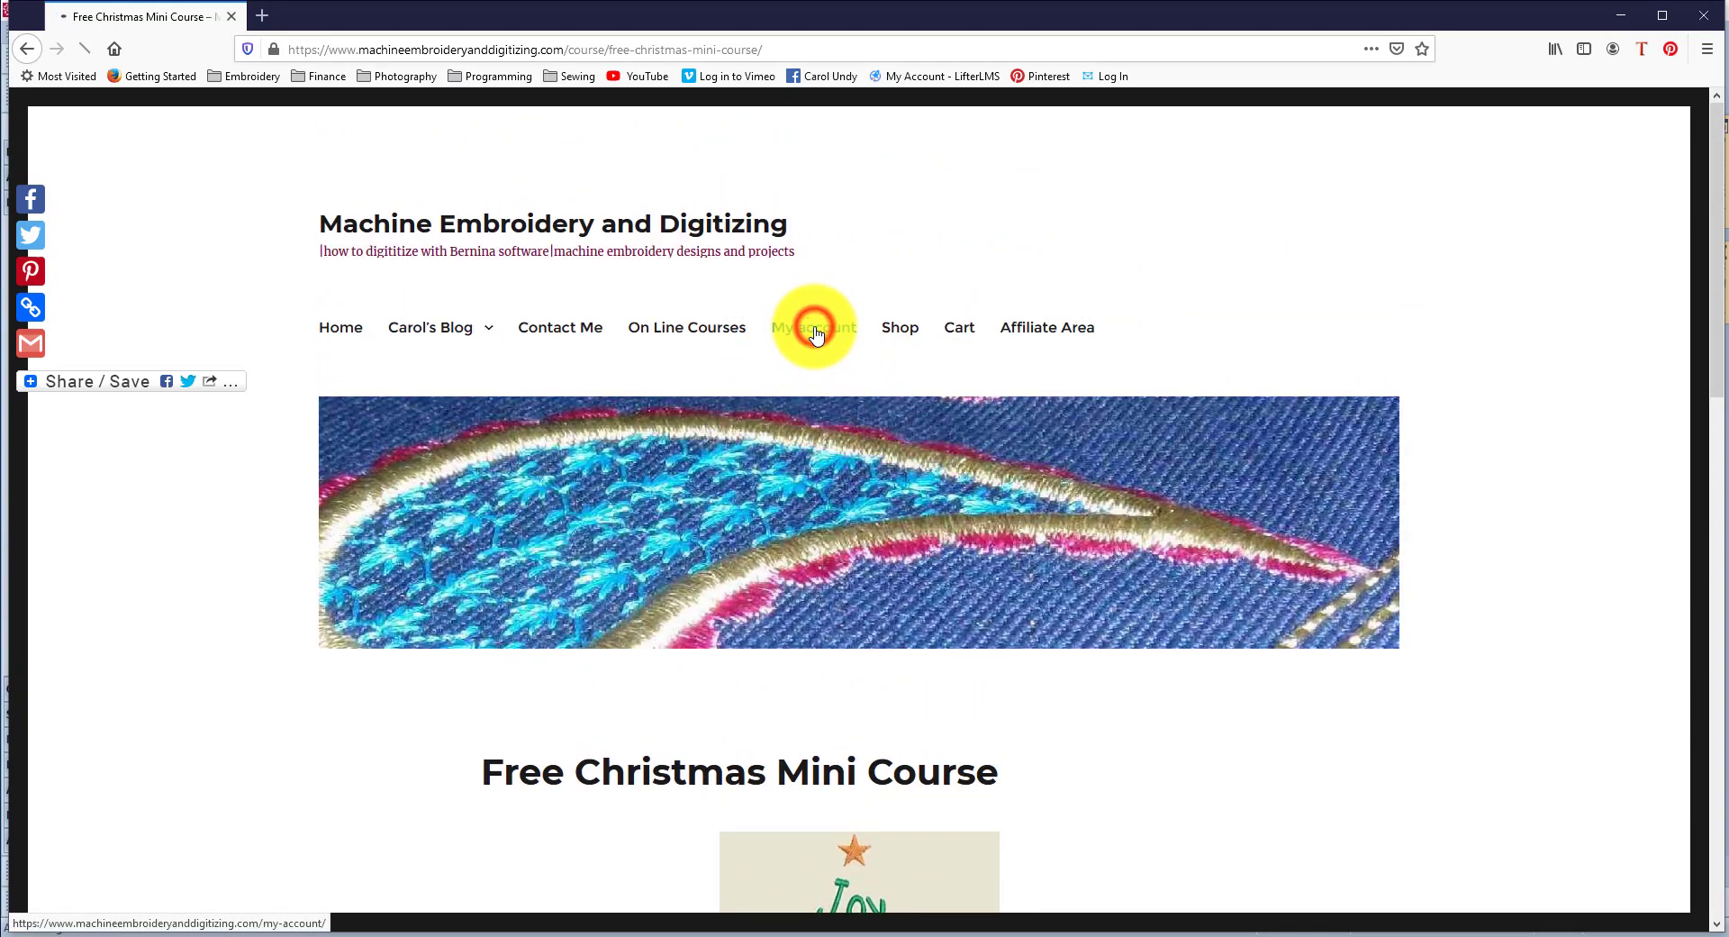
Step: Log in to the My account page with the saved username and account password
left_click(816, 335)
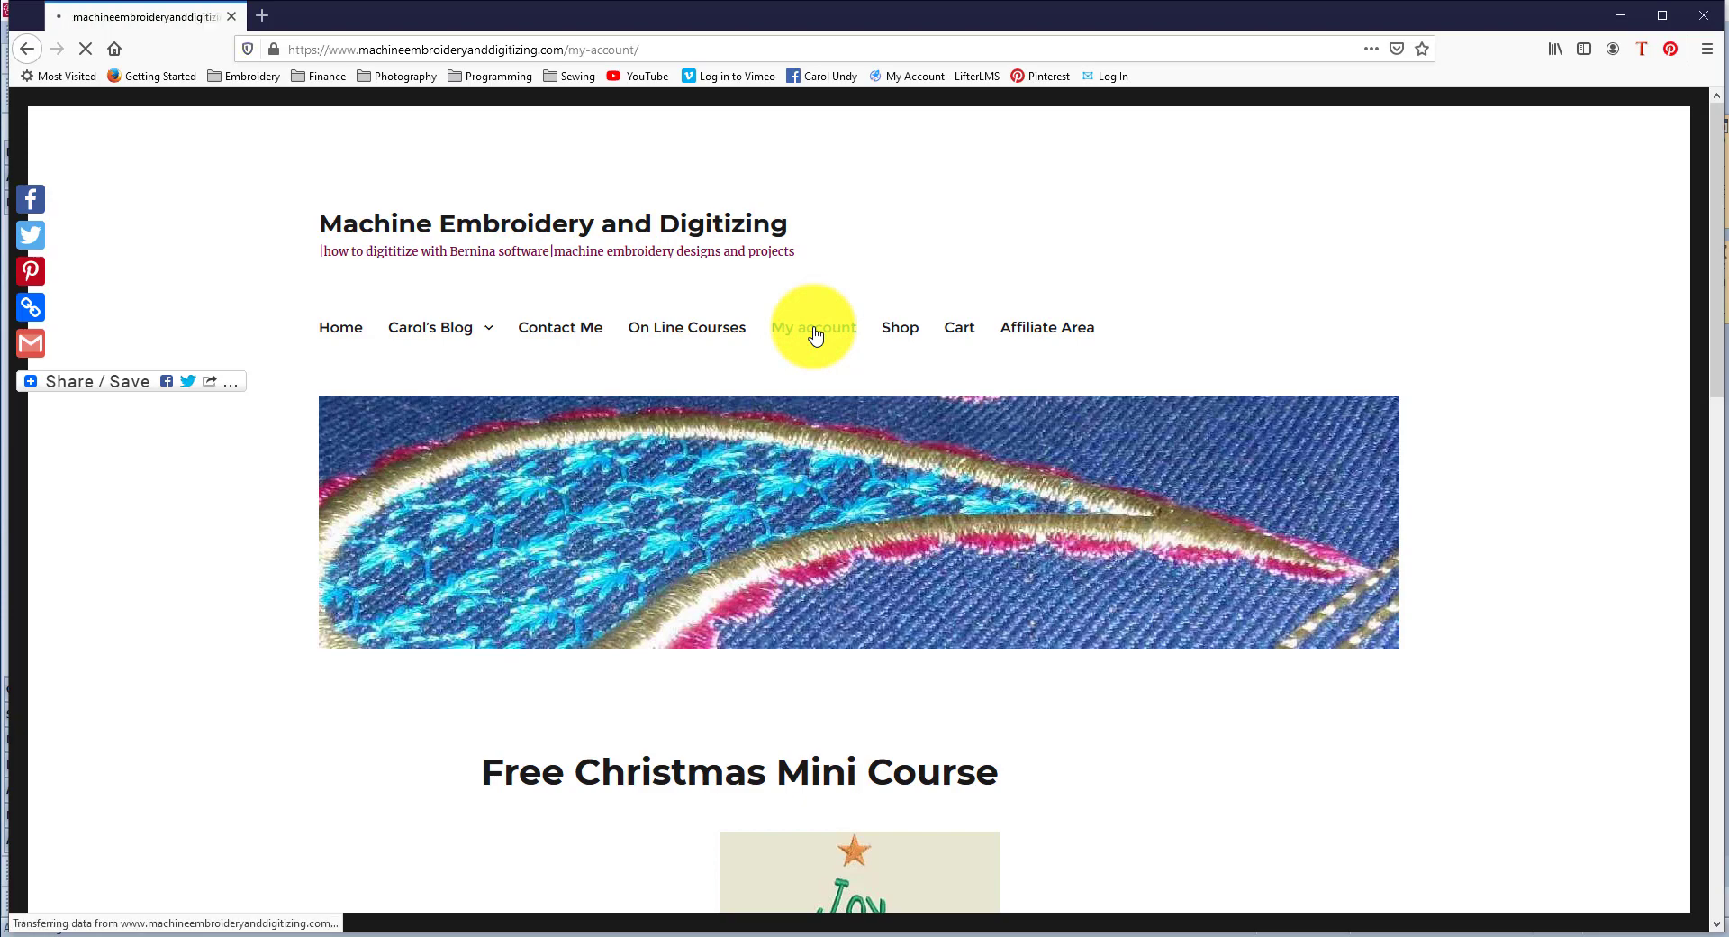
scroll(802, 351, "down", 5)
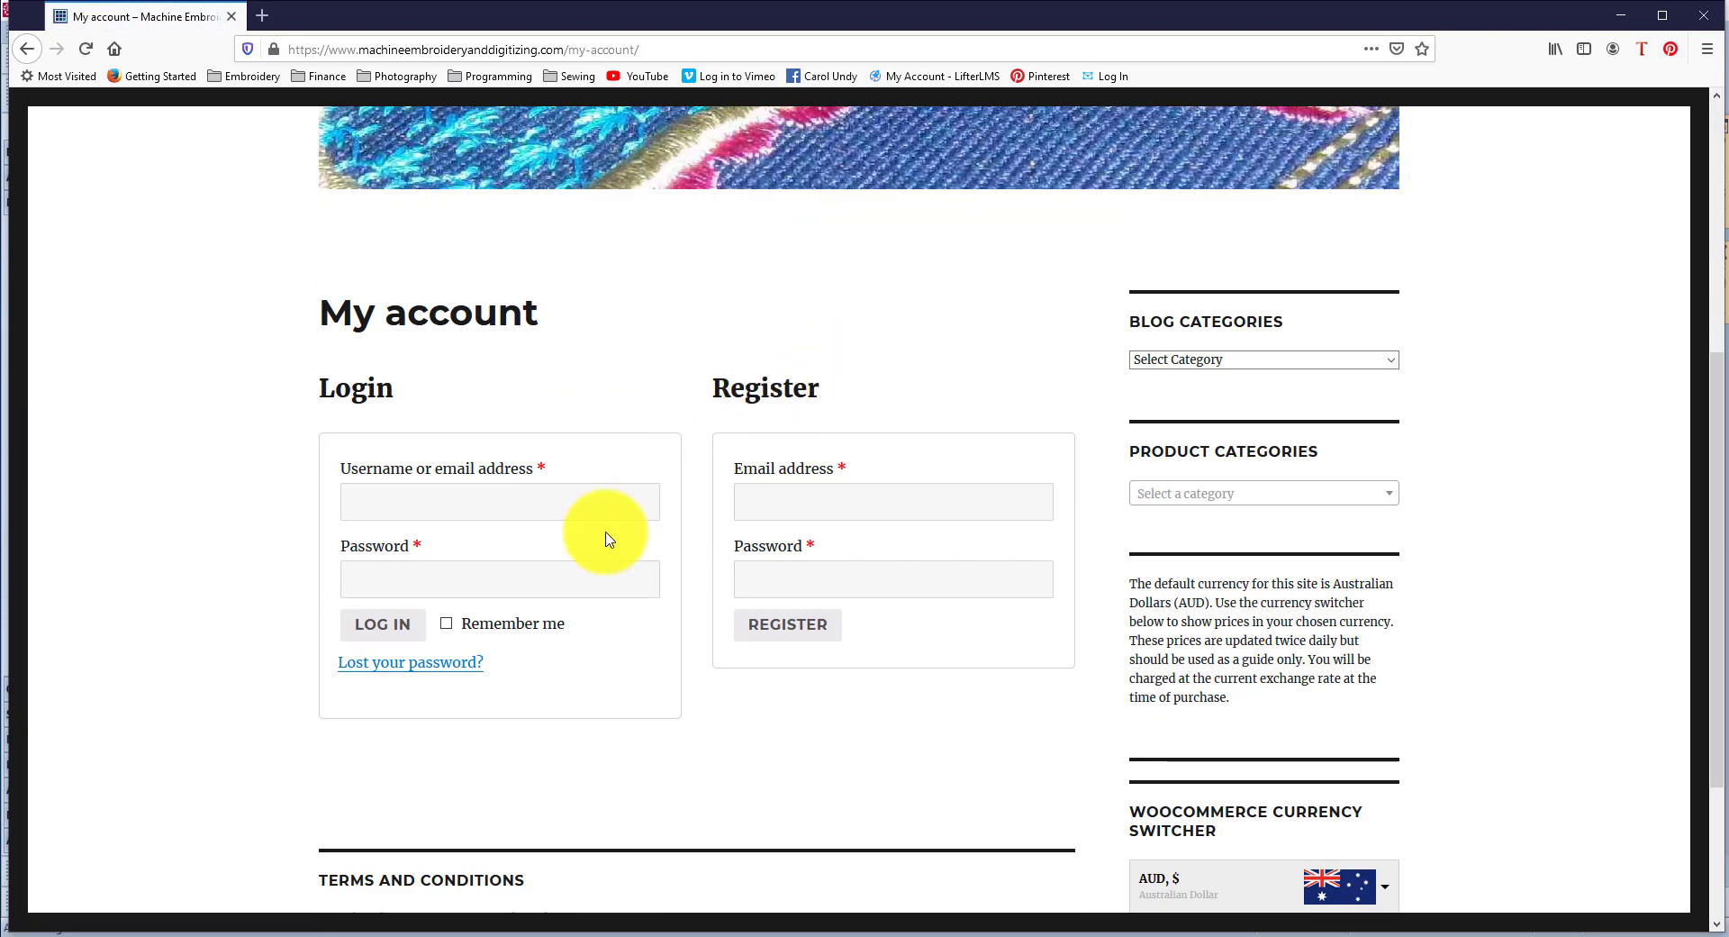
left_click(415, 512)
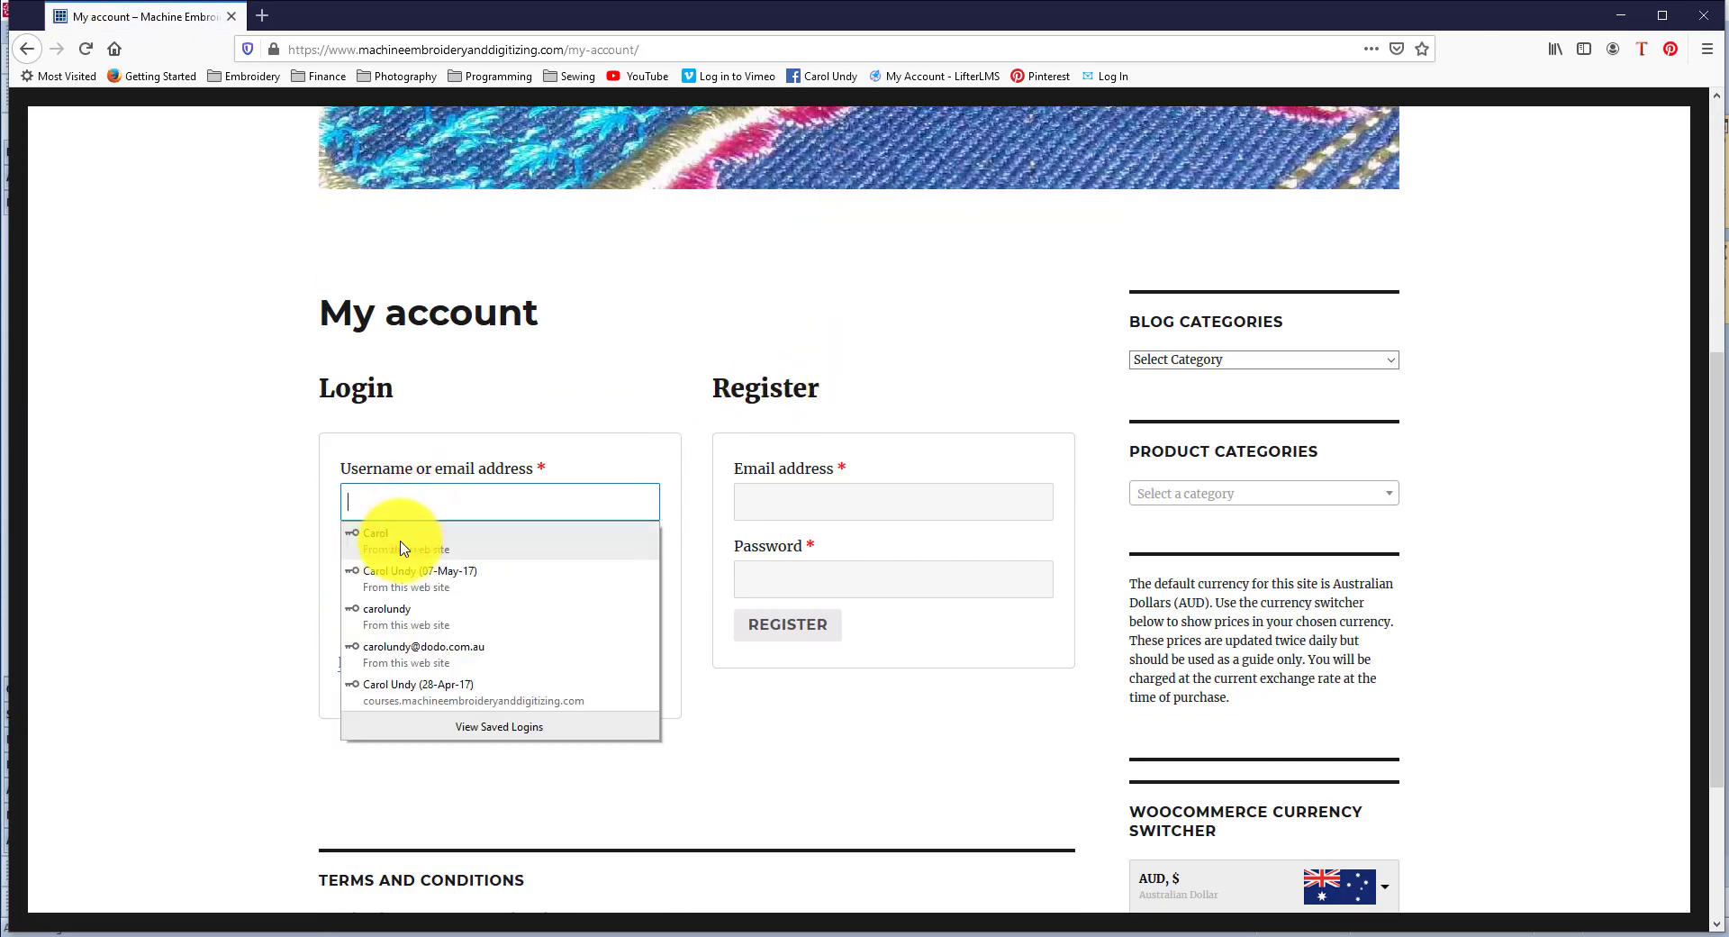
left_click(402, 549)
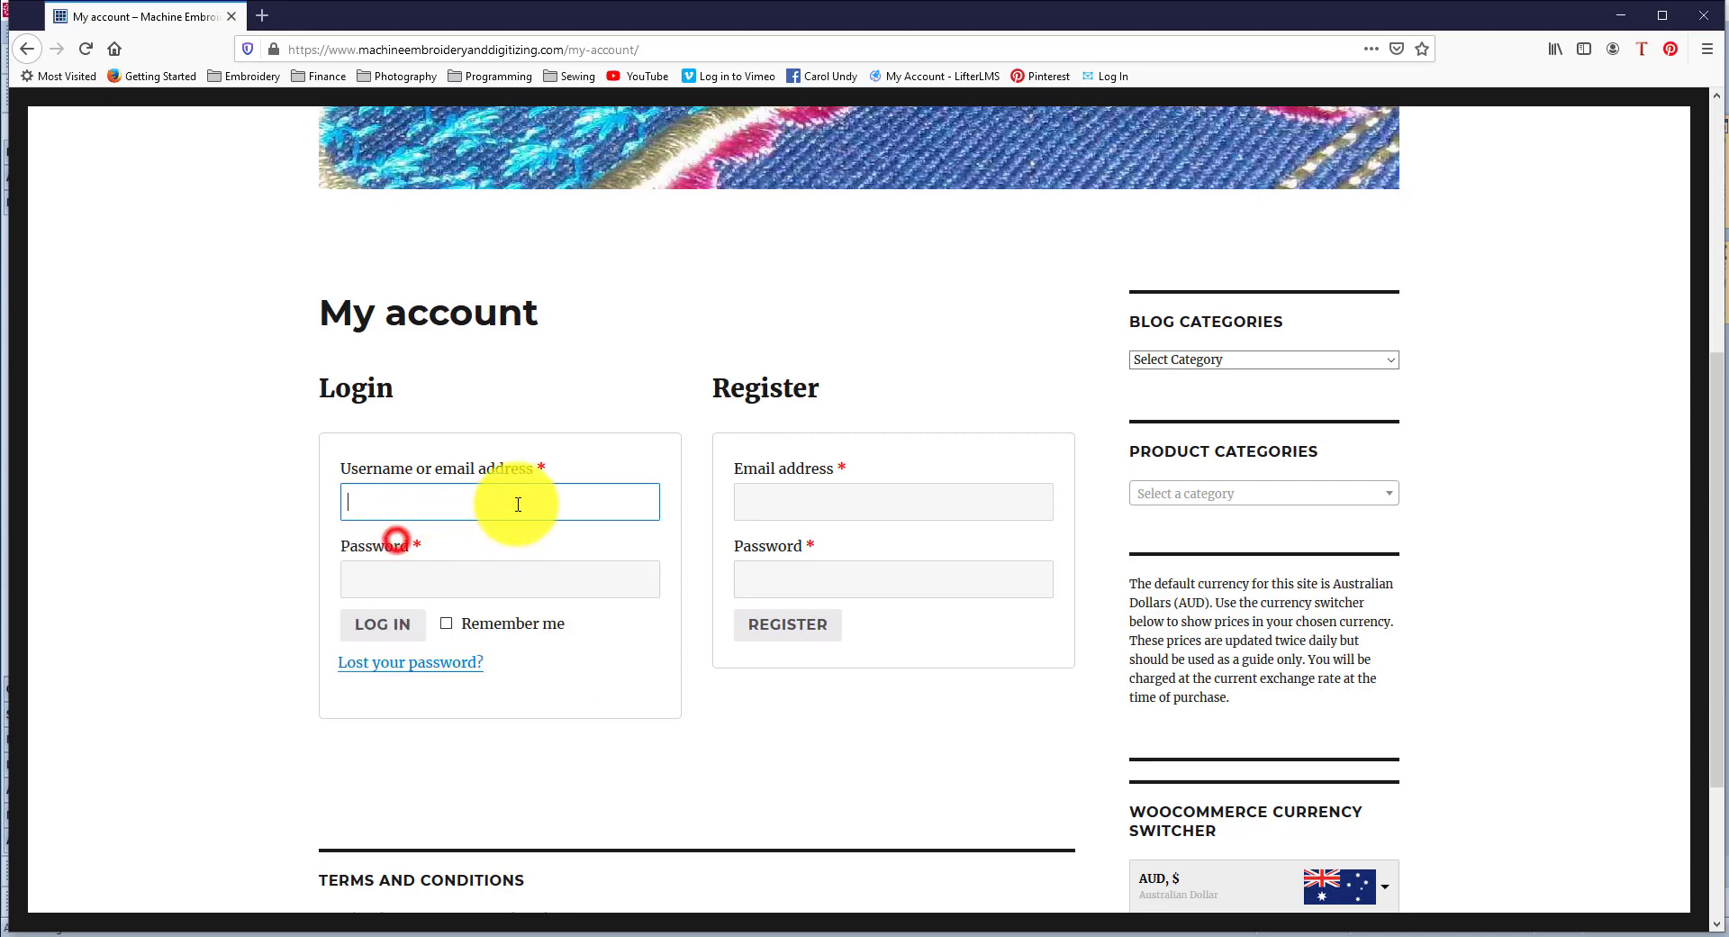
left_click(384, 623)
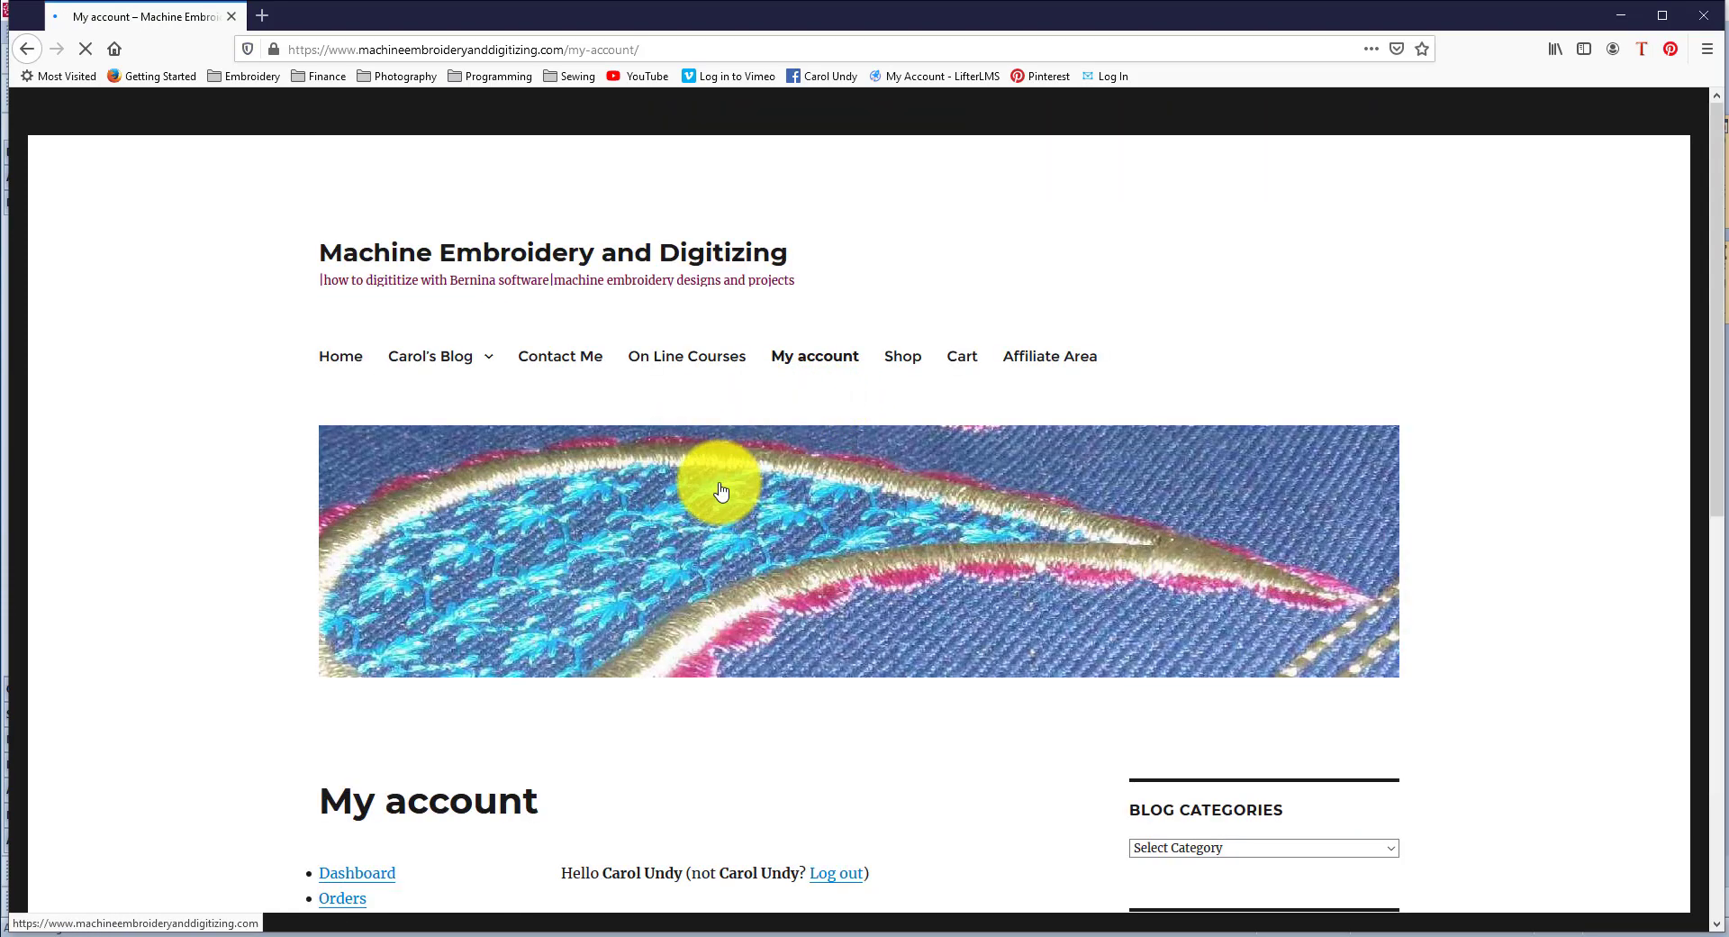
Step: Show My Courses in the account and open the enrolled Free Christmas Mini Course
scroll(715, 483, "down", 2)
scroll(712, 476, "down", 2)
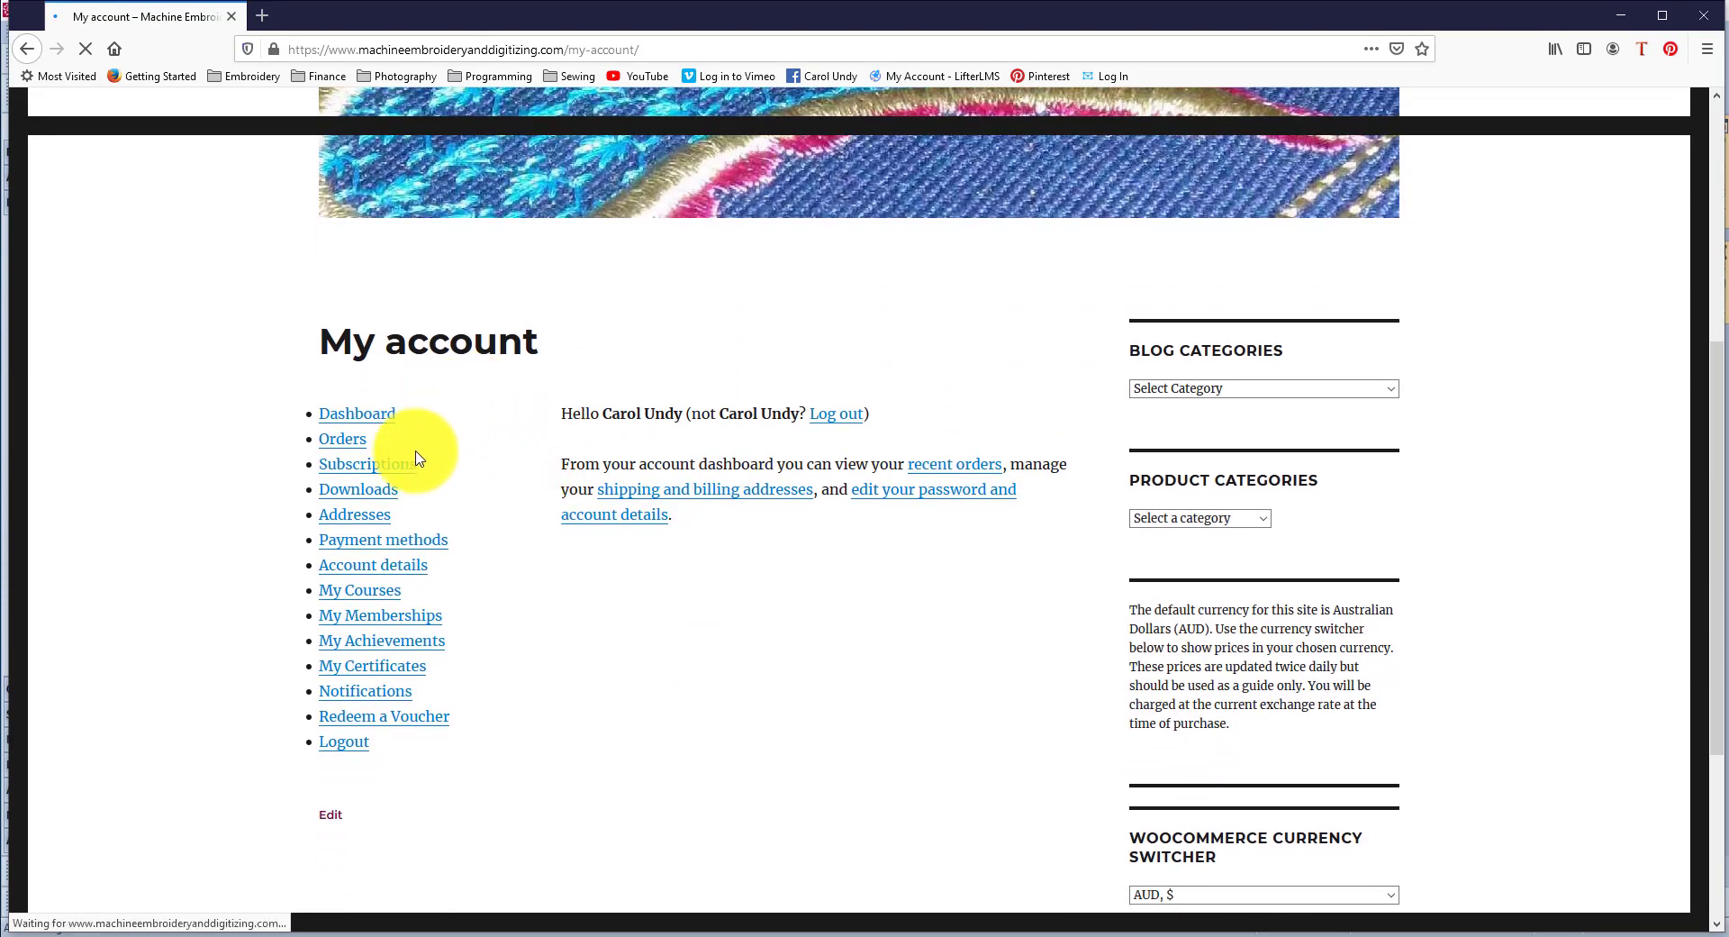
left_click(376, 601)
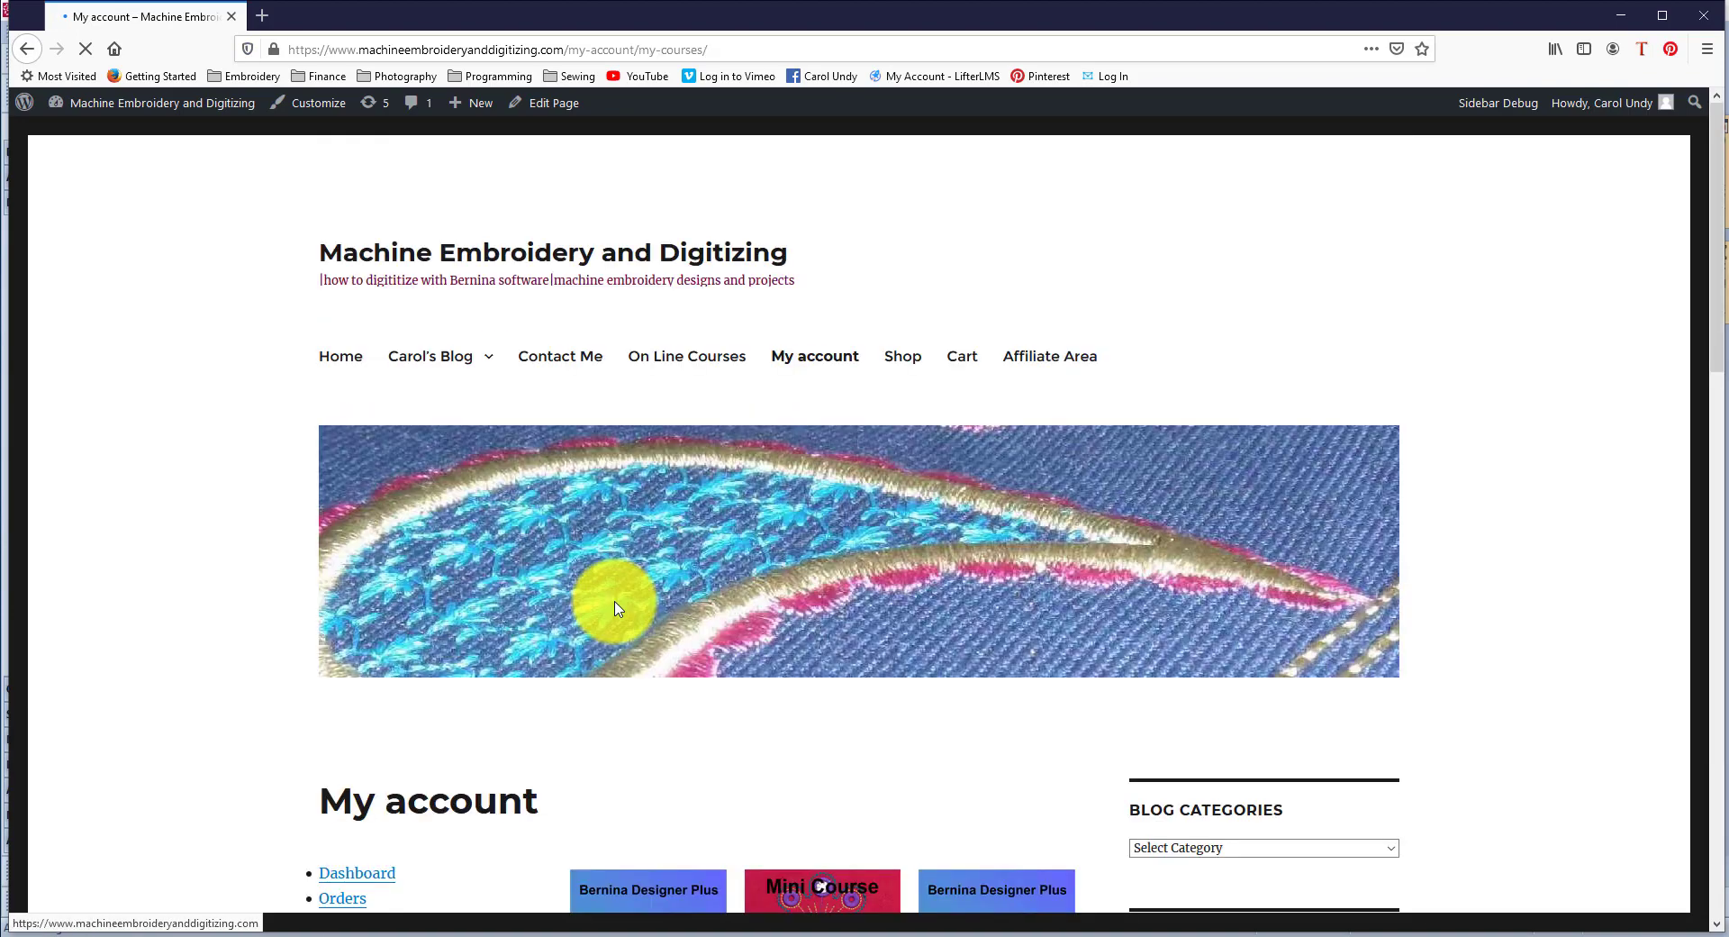
scroll(636, 558, "down", 4)
scroll(642, 559, "down", 4)
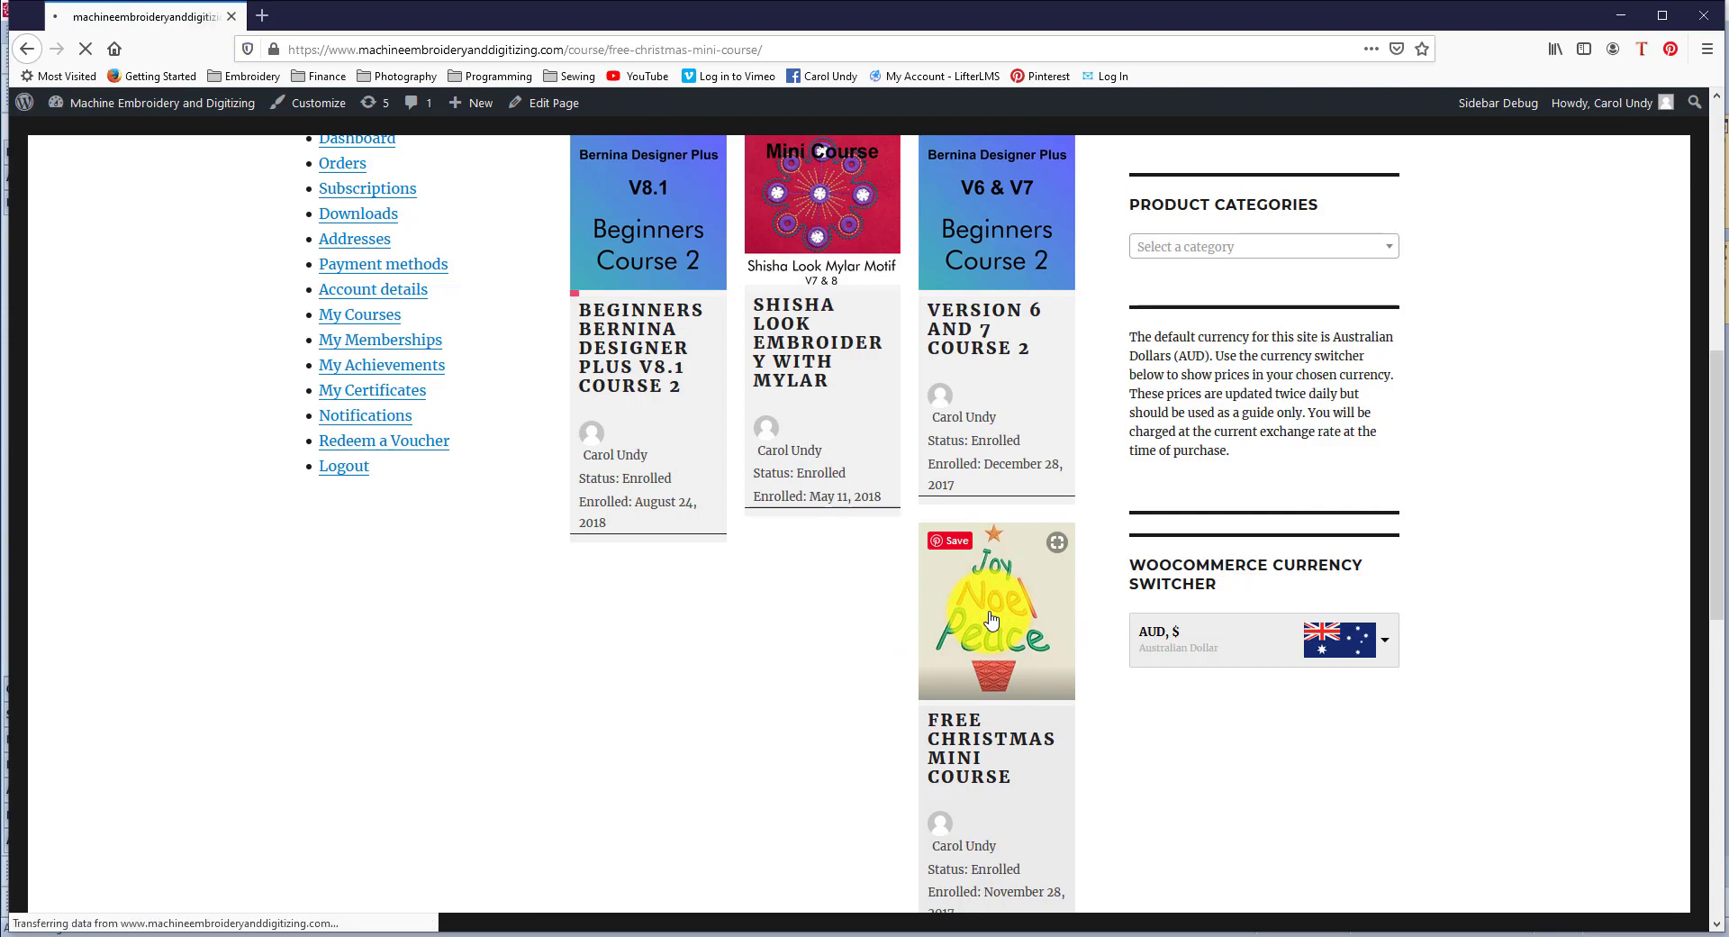
Step: Open the "Get right into it." lesson from the Free Christmas Mini Course page
scroll(941, 563, "down", 5)
scroll(940, 563, "down", 8)
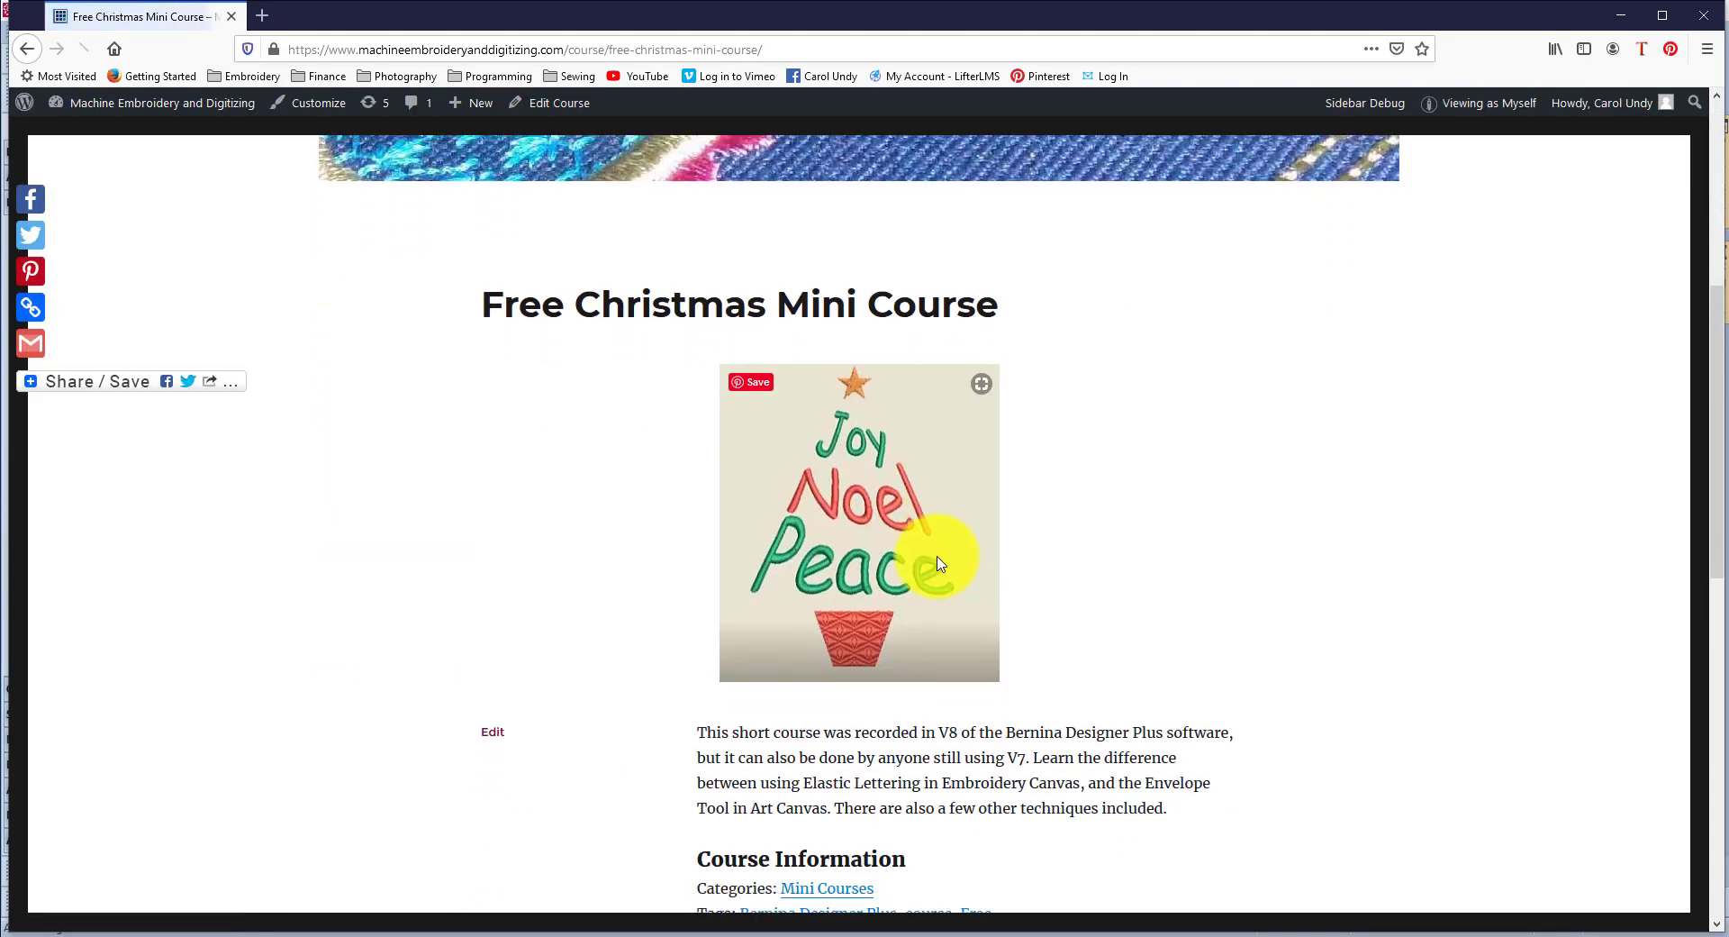
scroll(934, 563, "down", 3)
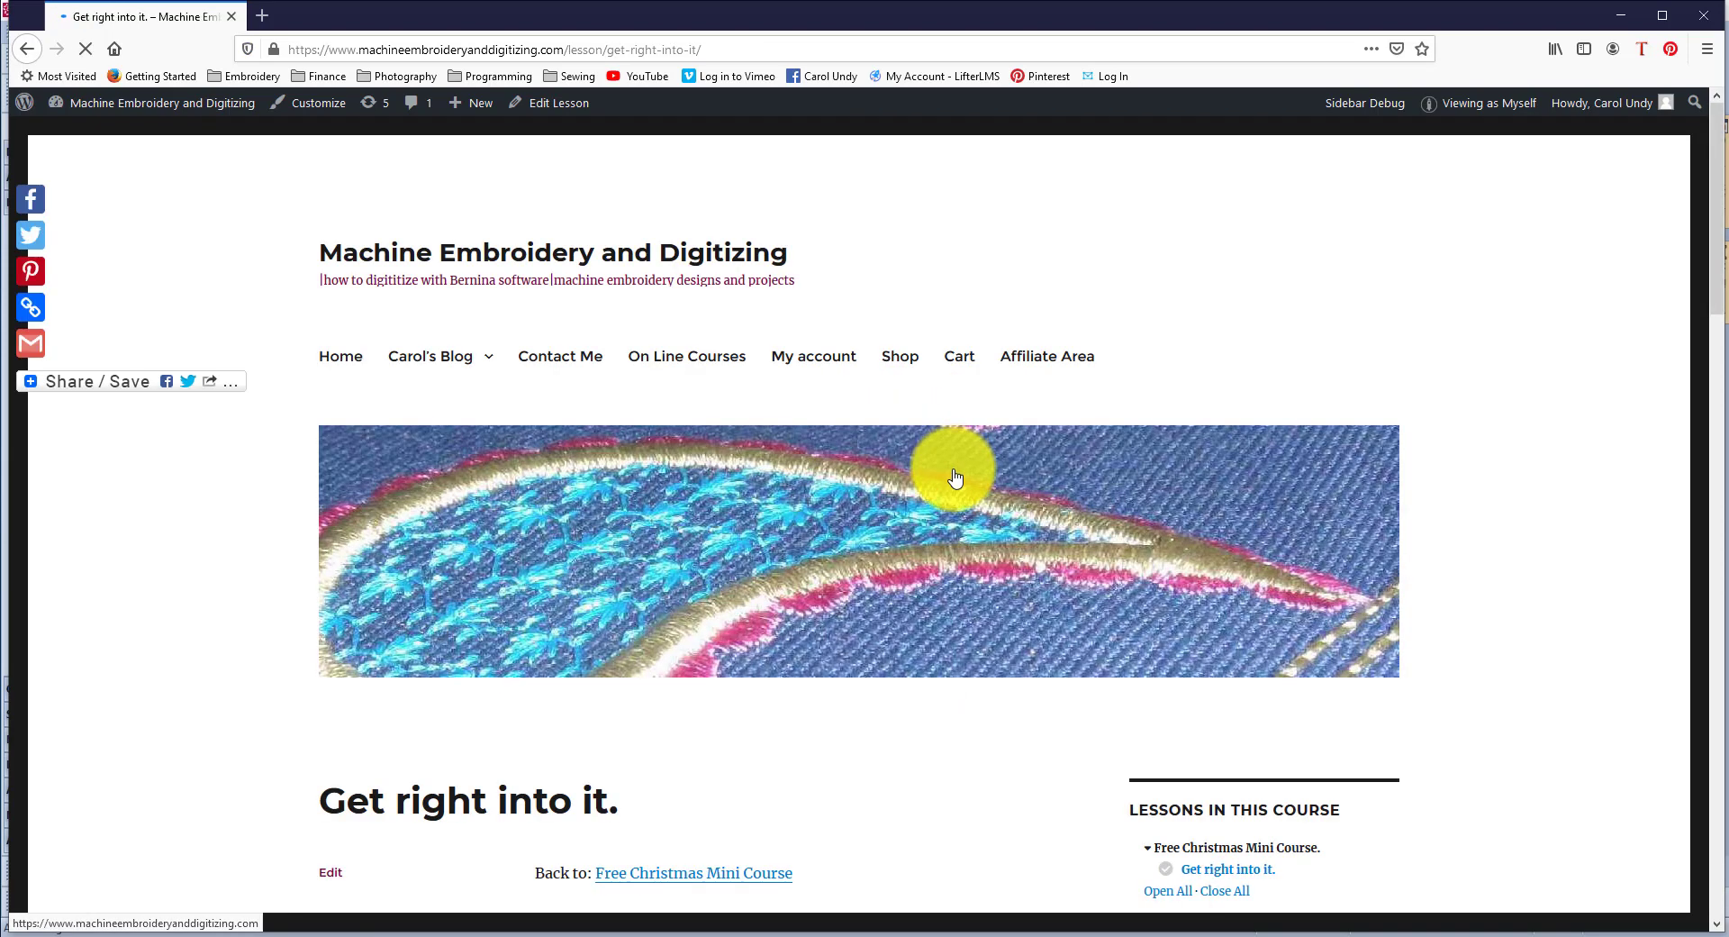
Step: Look through the lesson's introduction, the videos freexmas-pt1 to freexmas-pt4, their download links and the terms and conditions links
scroll(953, 476, "down", 5)
scroll(950, 476, "down", 4)
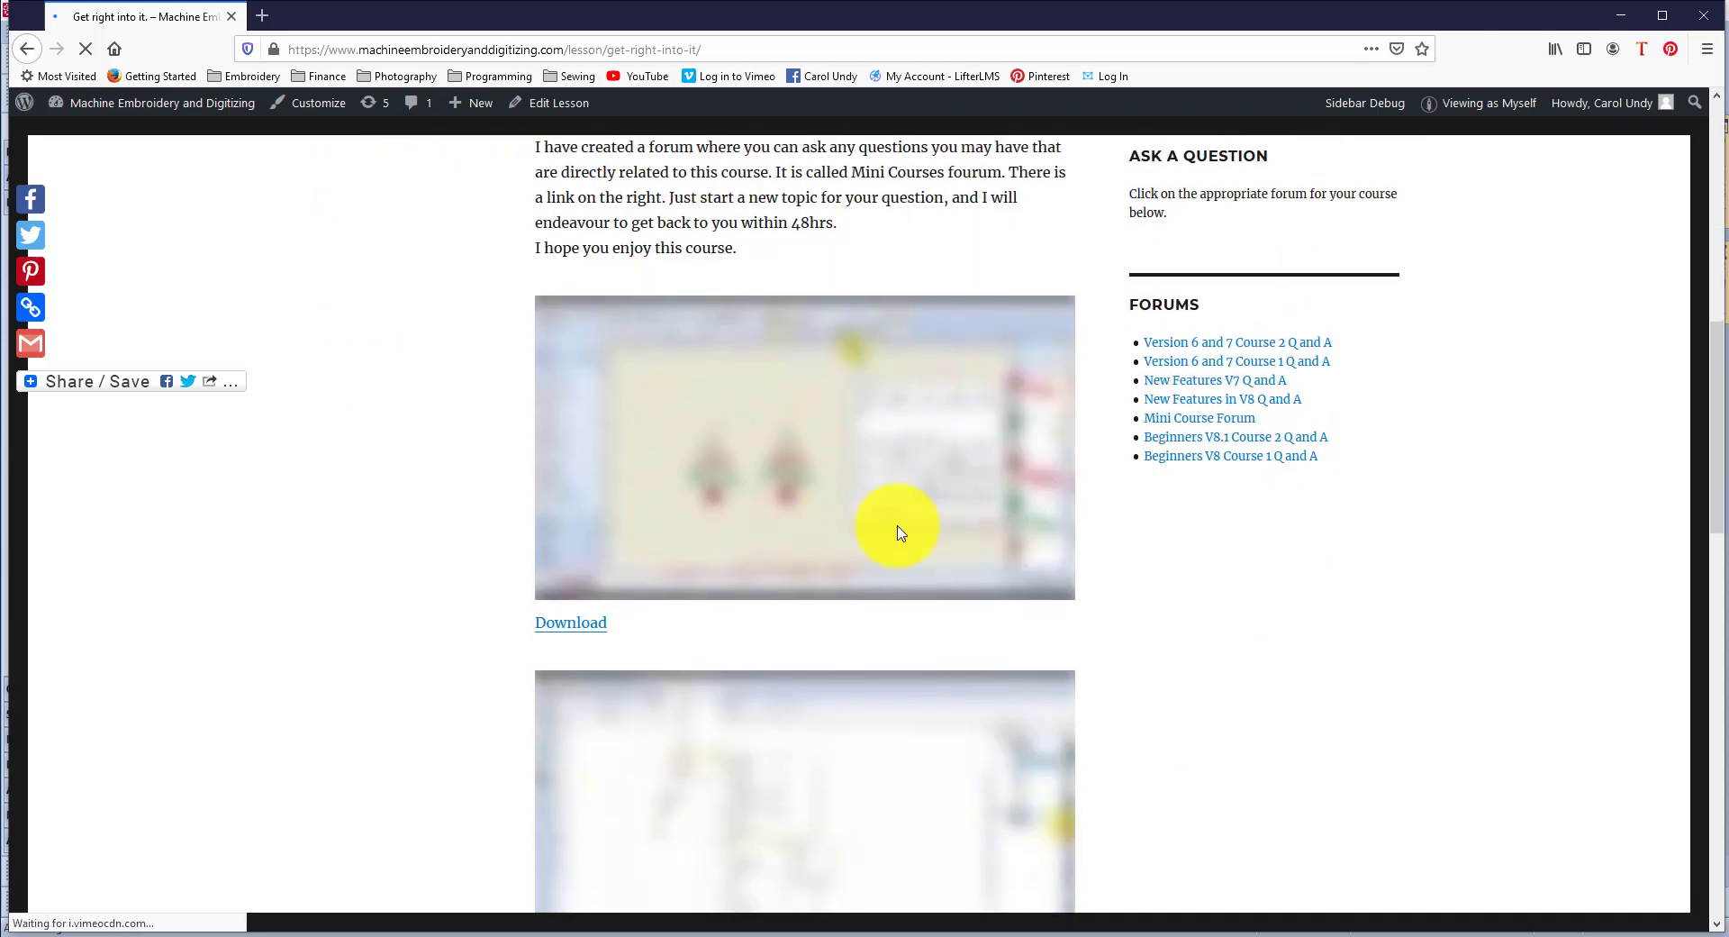
scroll(784, 387, "up", 2)
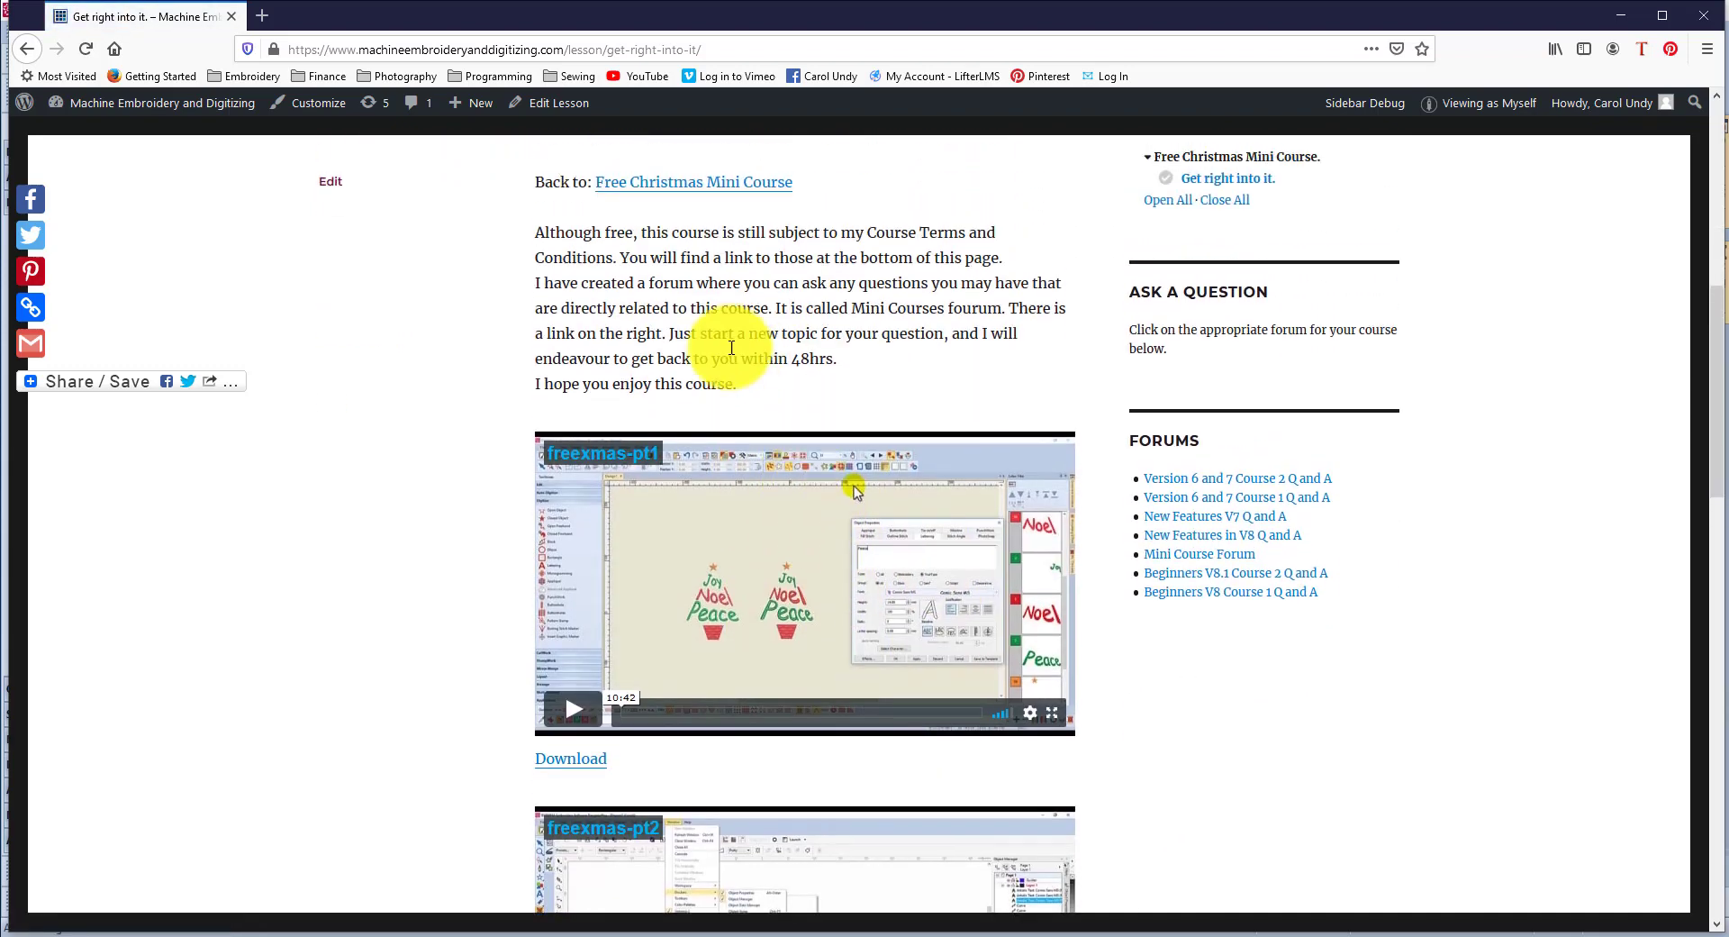
scroll(858, 556, "down", 3)
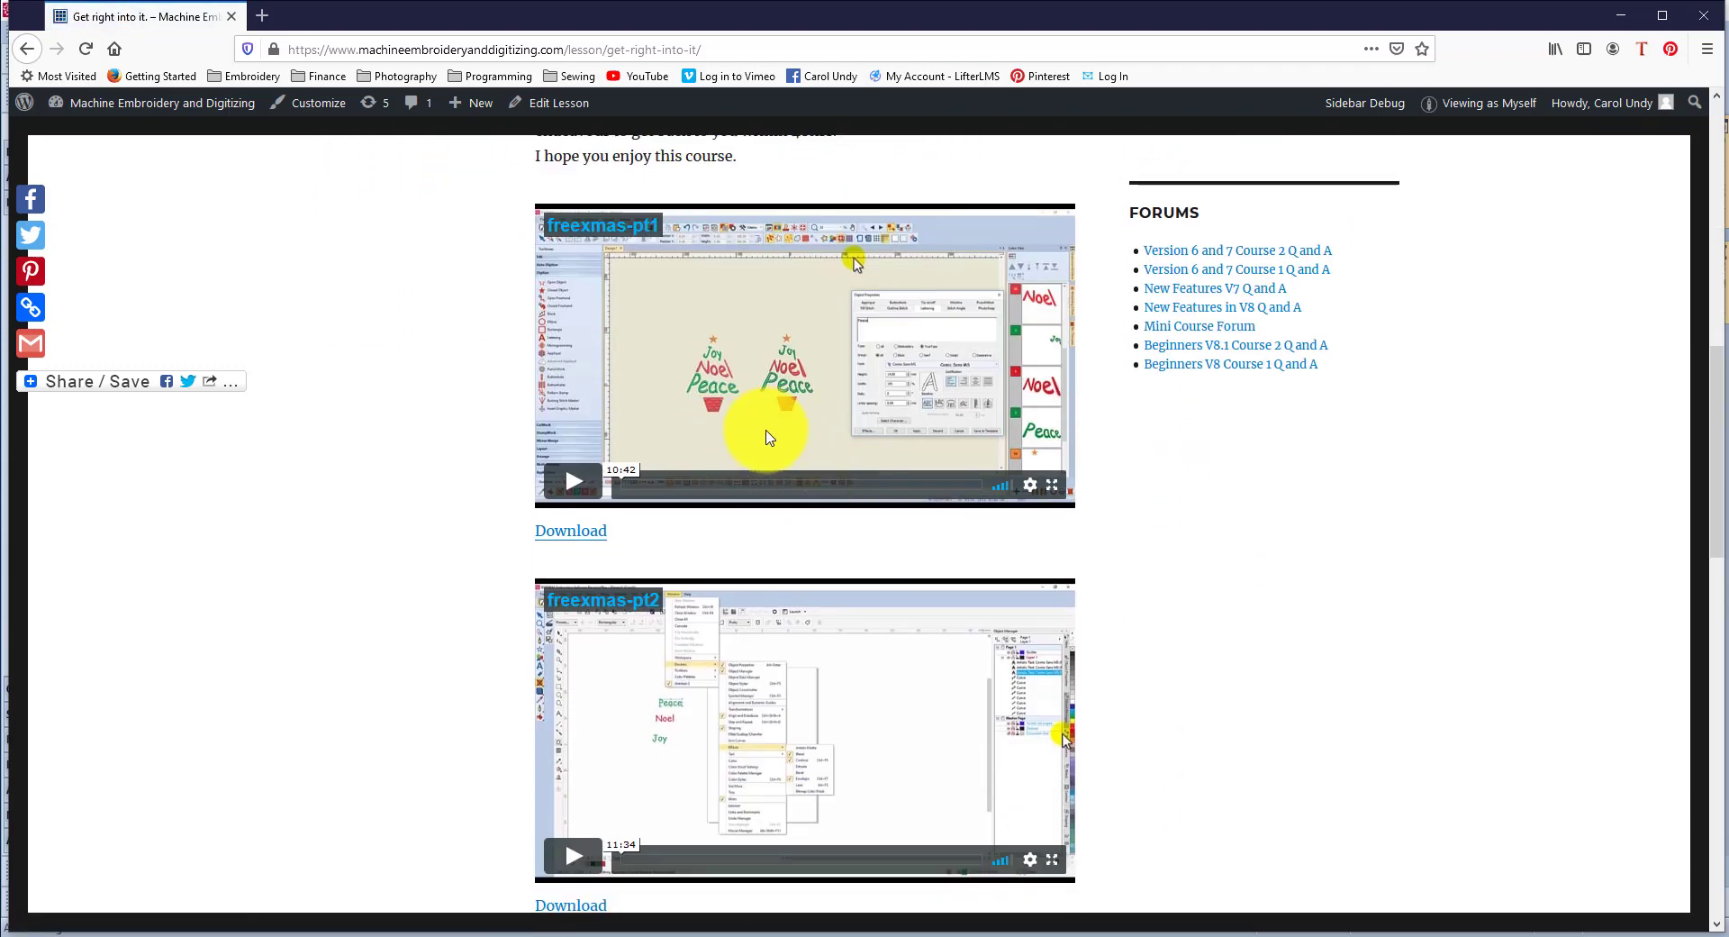
scroll(803, 650, "down", 3)
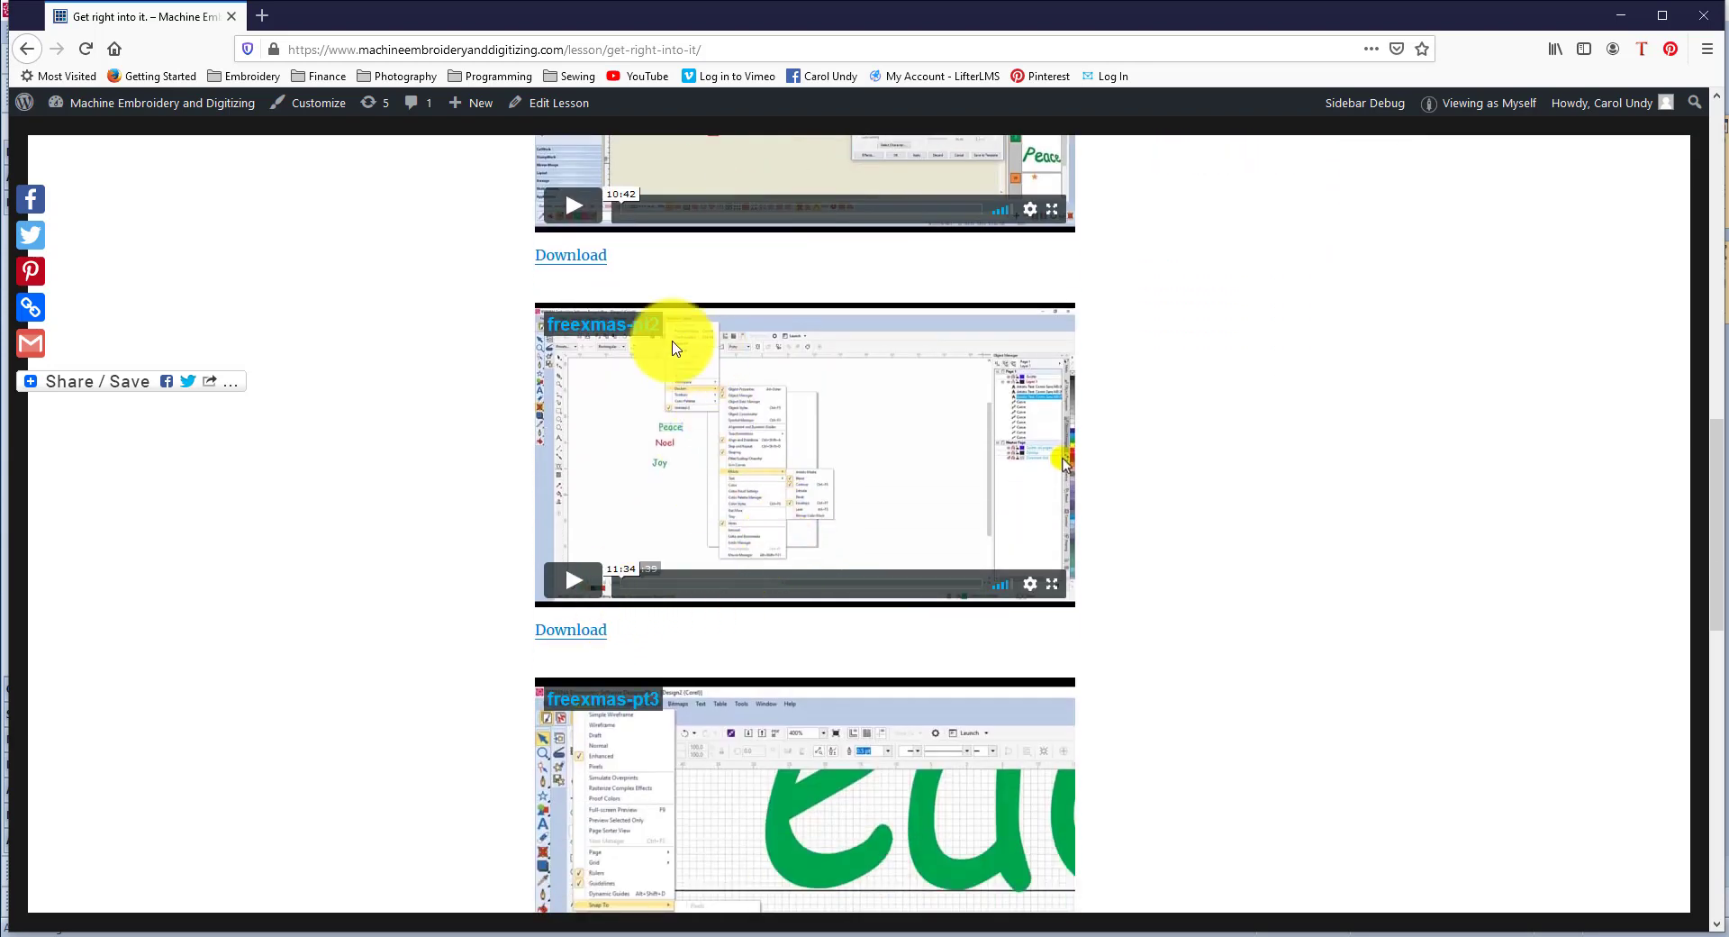
scroll(765, 604, "down", 4)
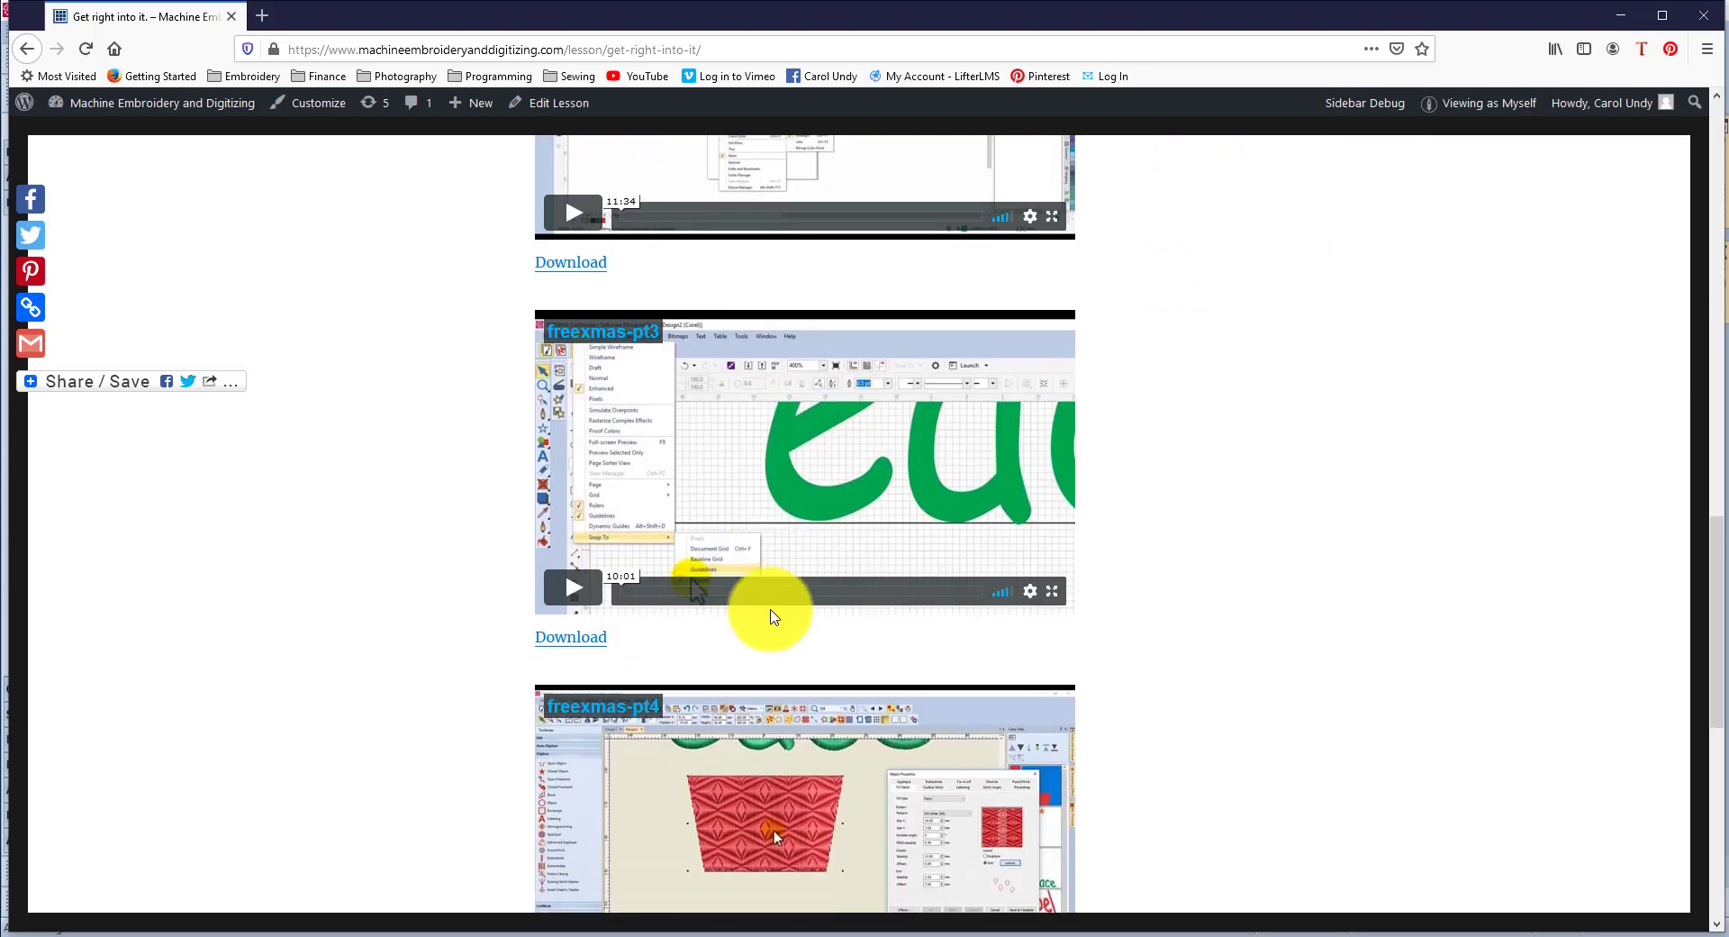
scroll(728, 621, "down", 4)
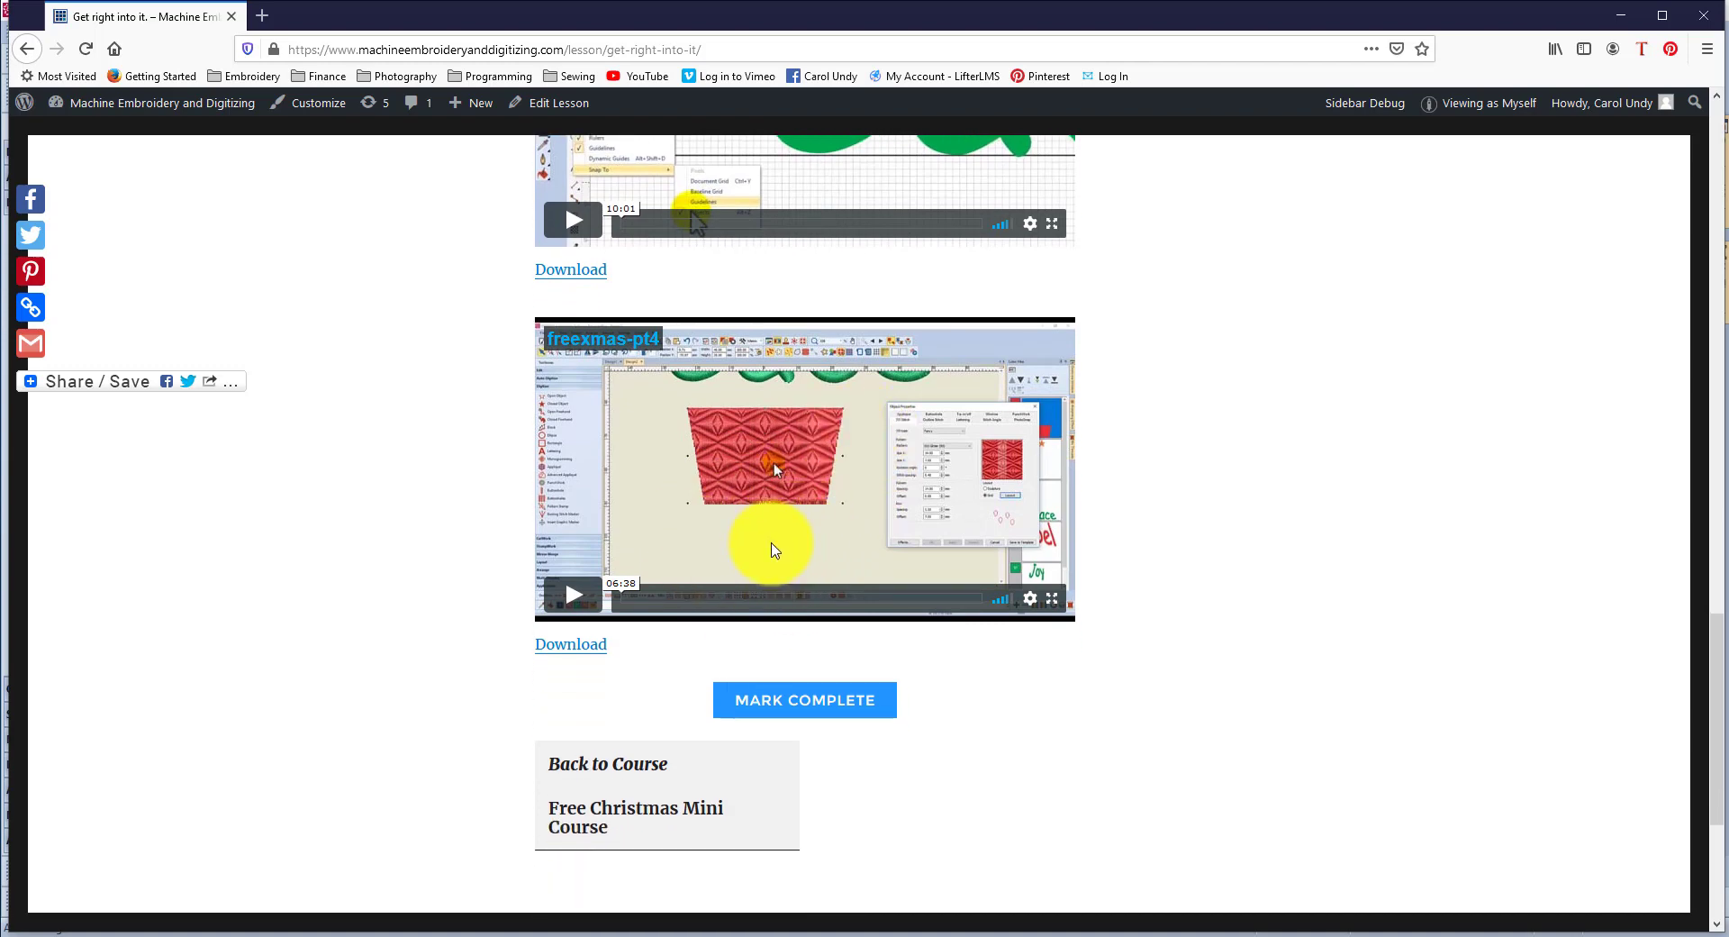
scroll(780, 544, "down", 4)
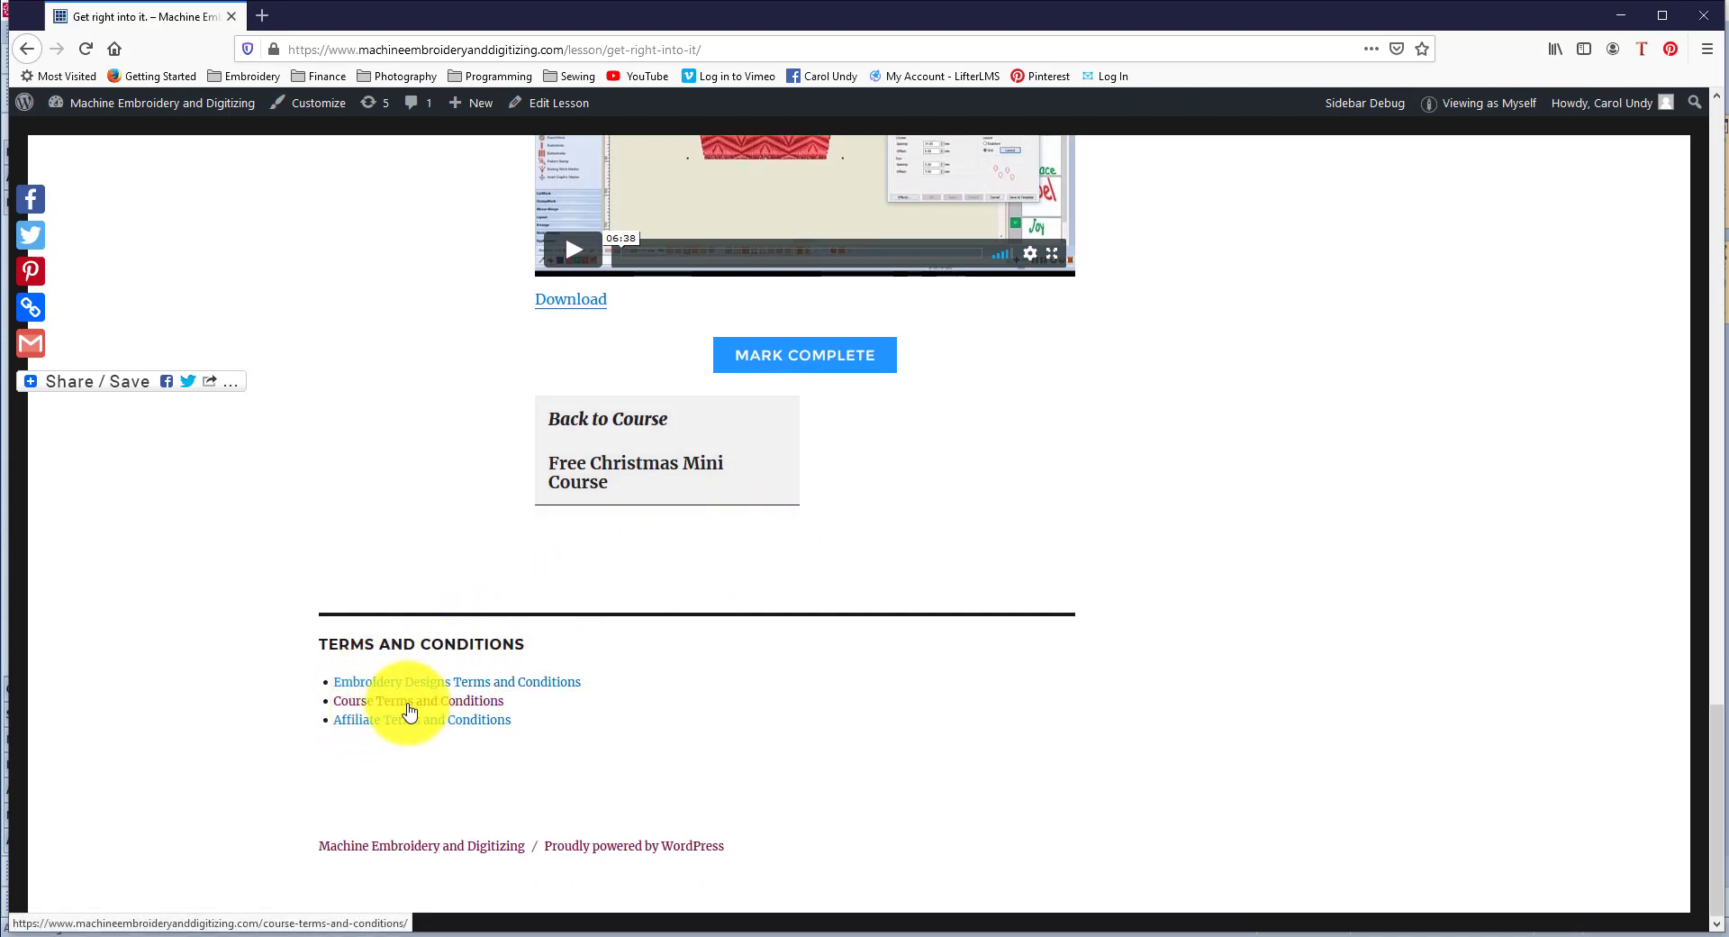
scroll(657, 618, "up", 3)
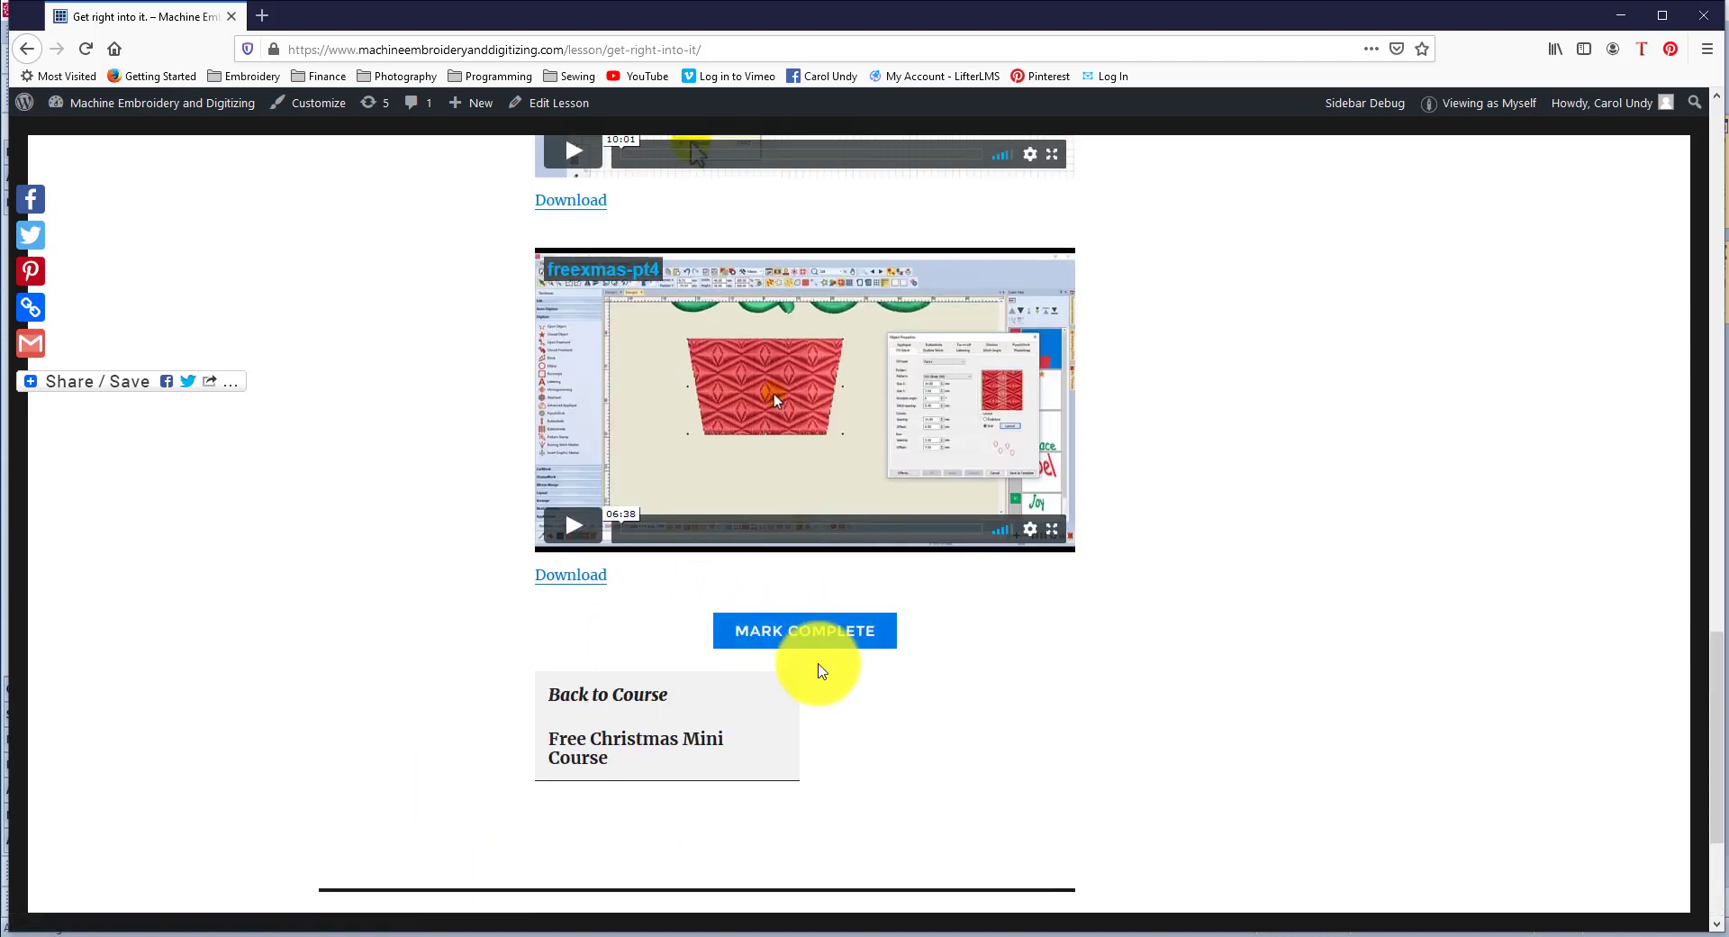
scroll(779, 559, "up", 4)
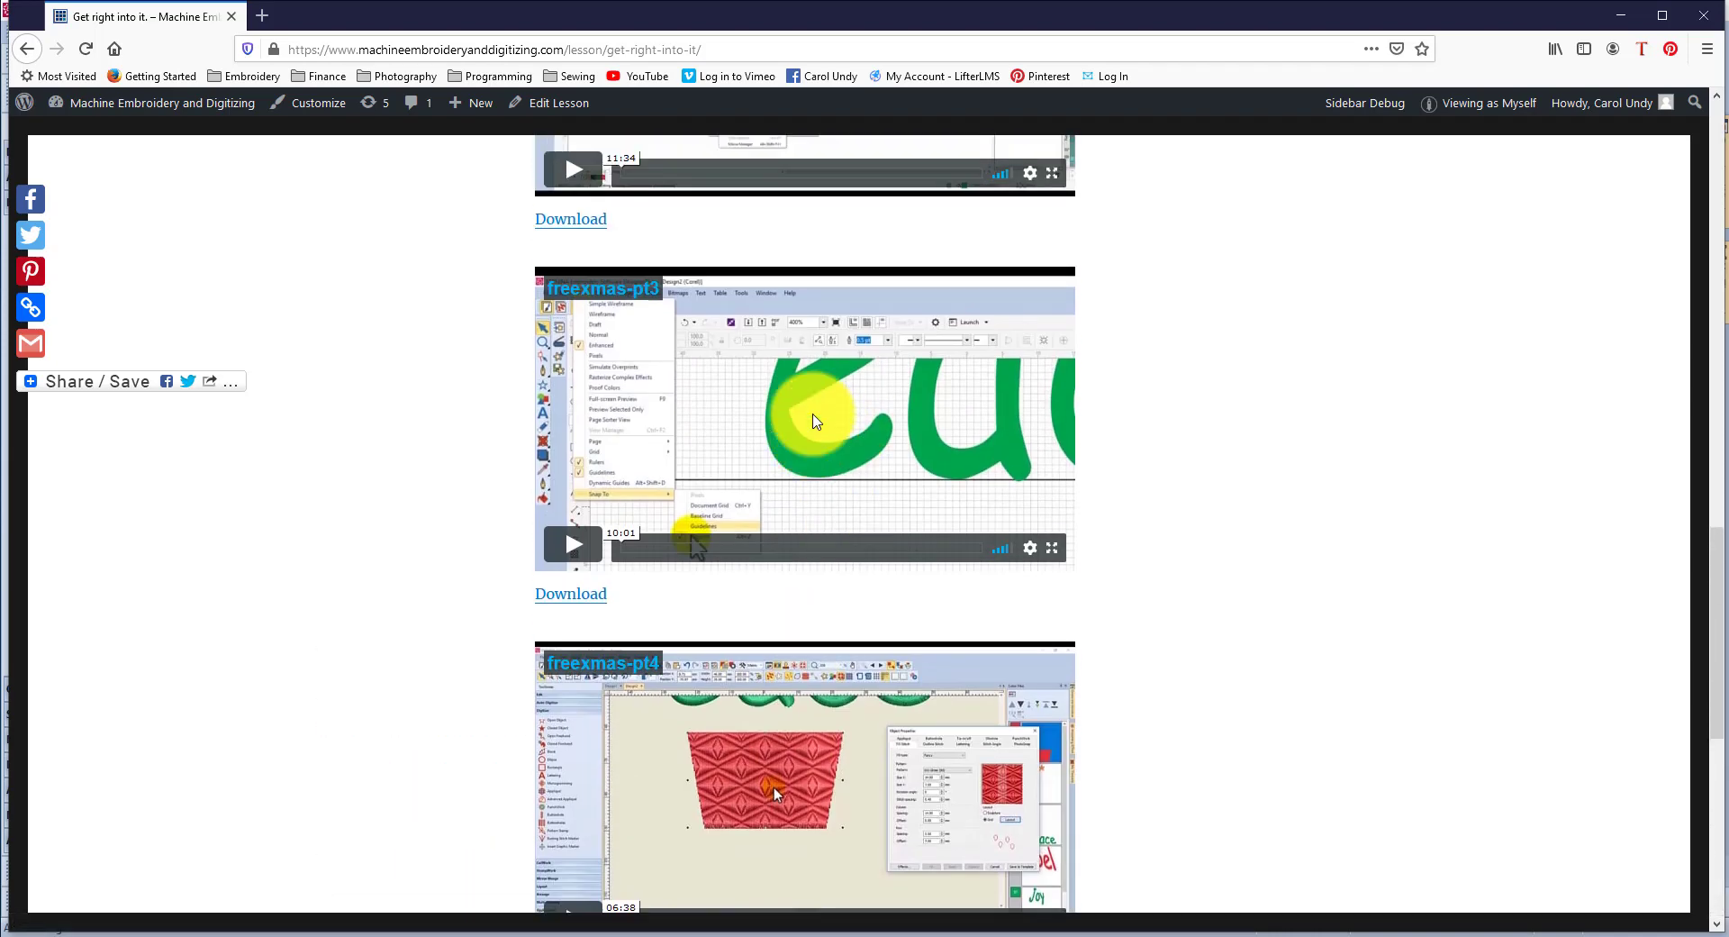
scroll(817, 420, "up", 8)
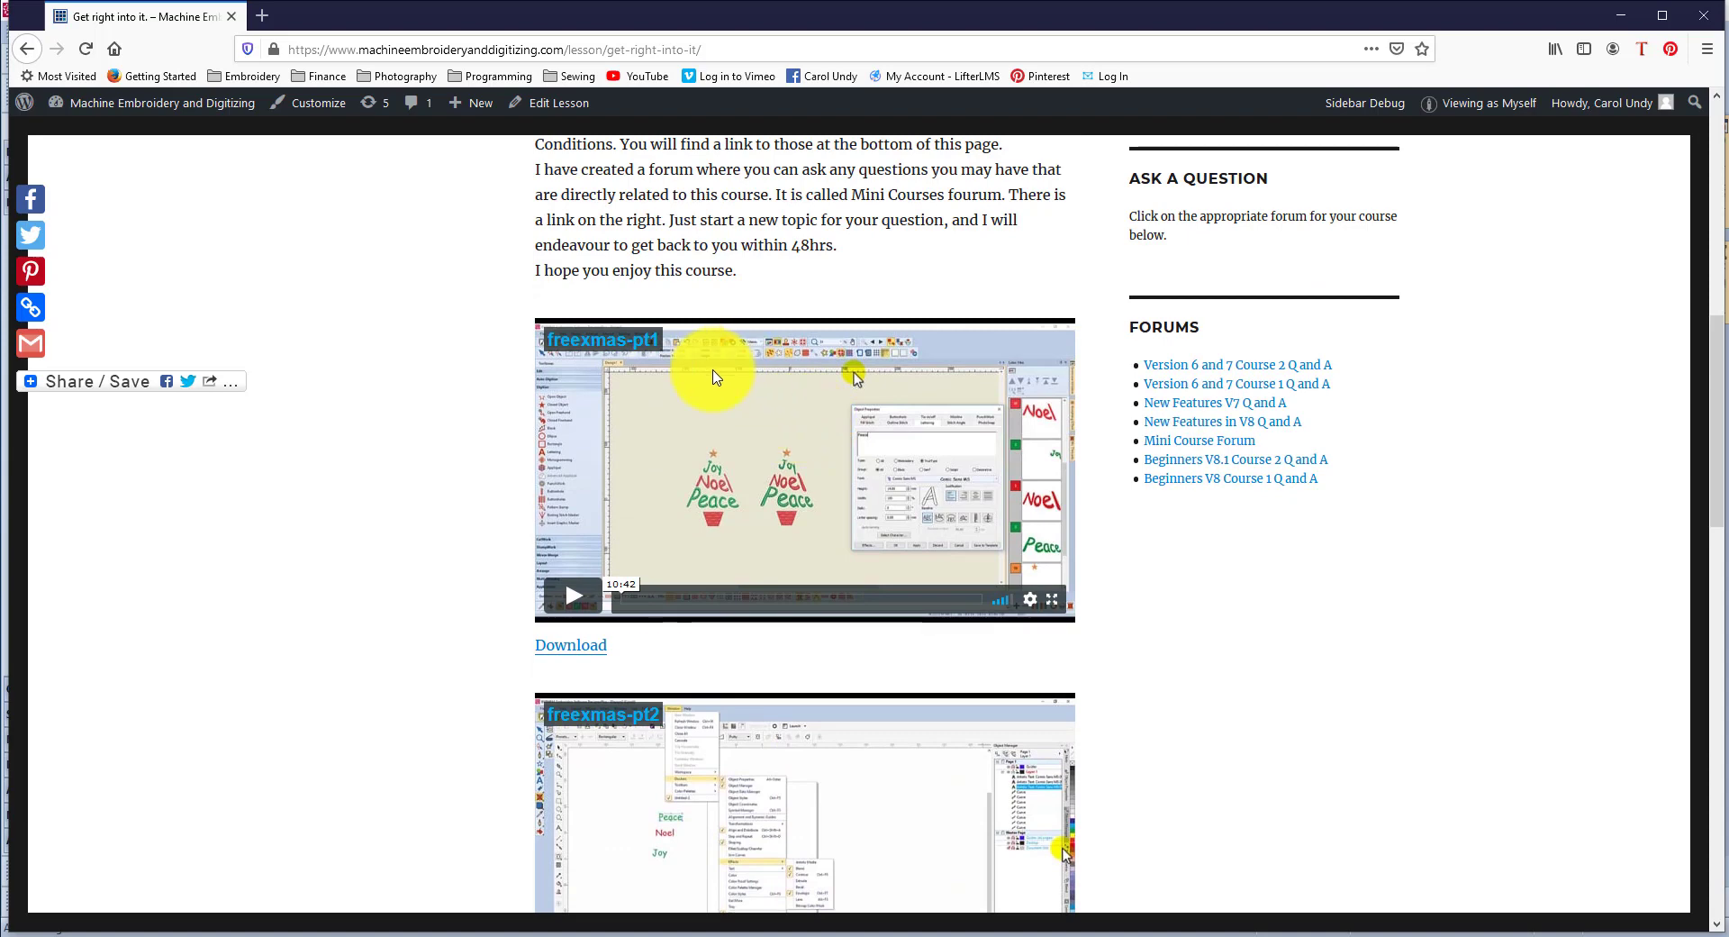
scroll(711, 377, "up", 2)
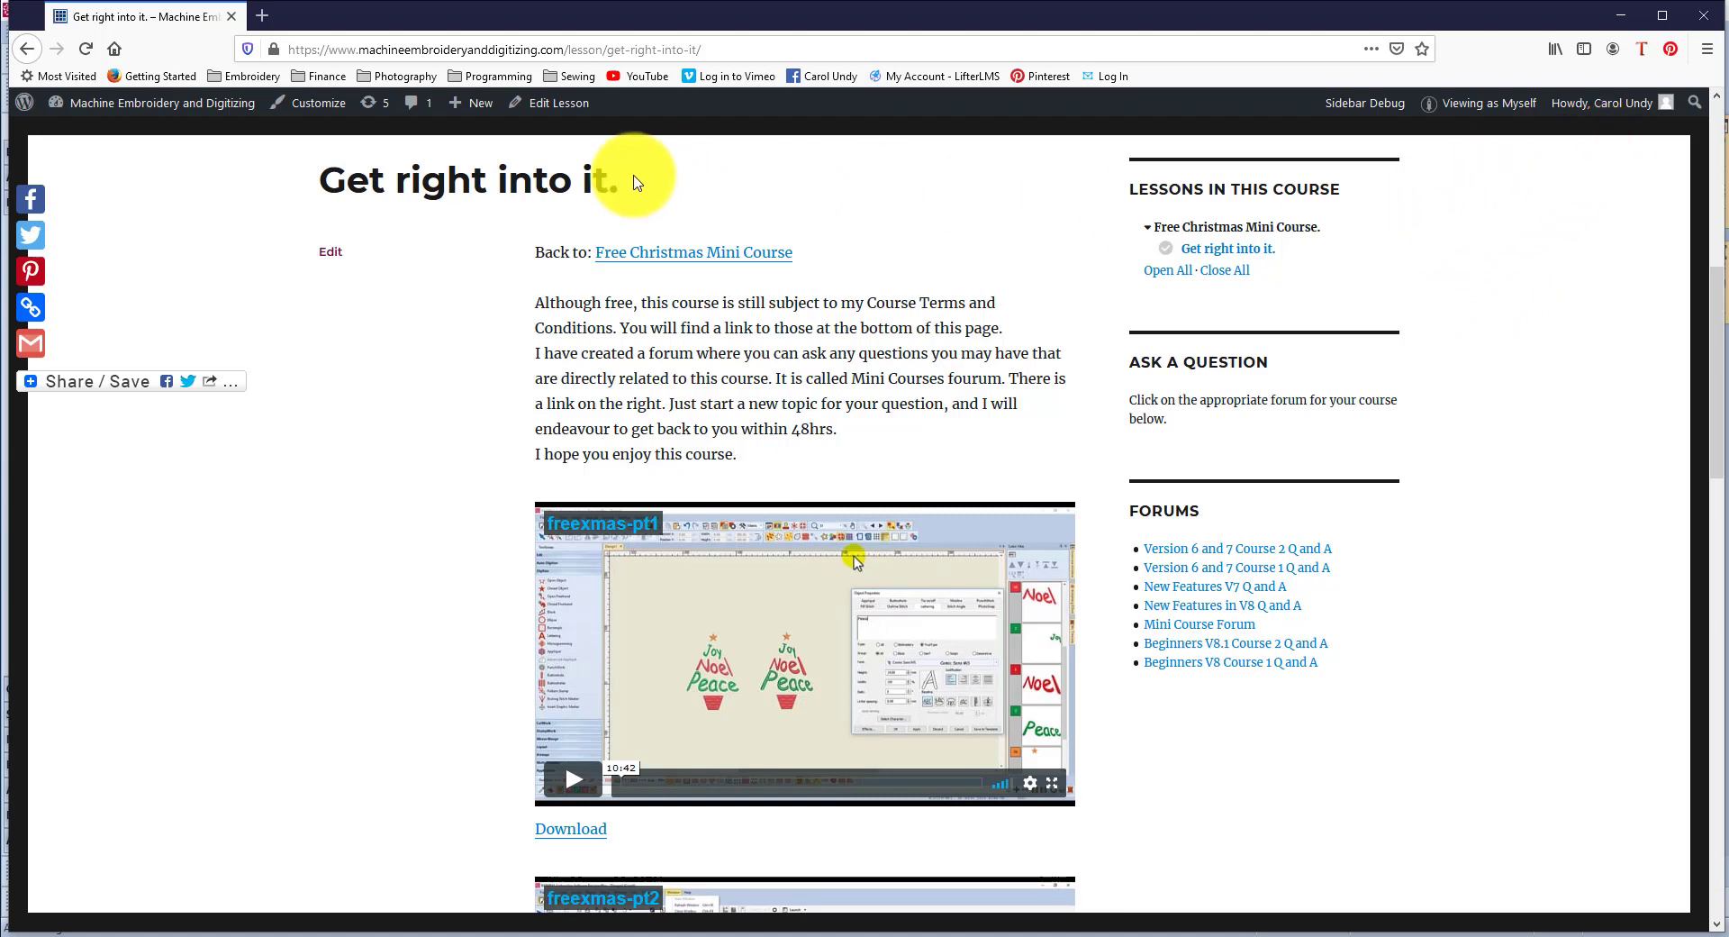
Step: Log out of the website account and close both the browser and the coaster photo
mouse_move(1590, 106)
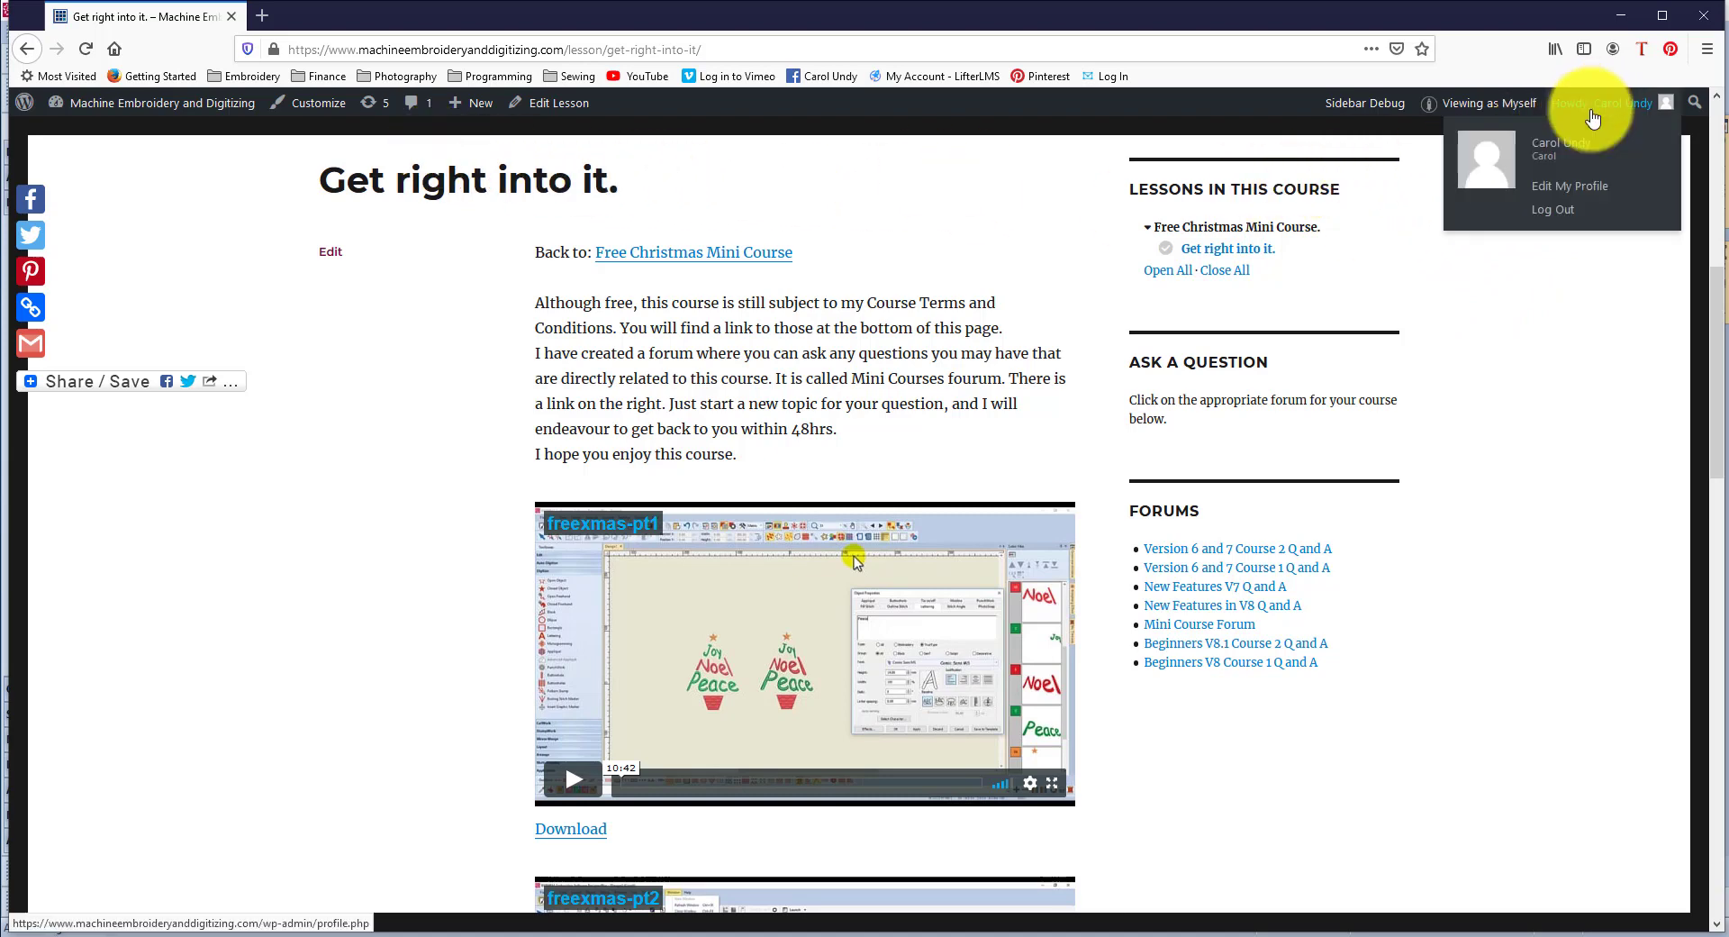
left_click(1544, 208)
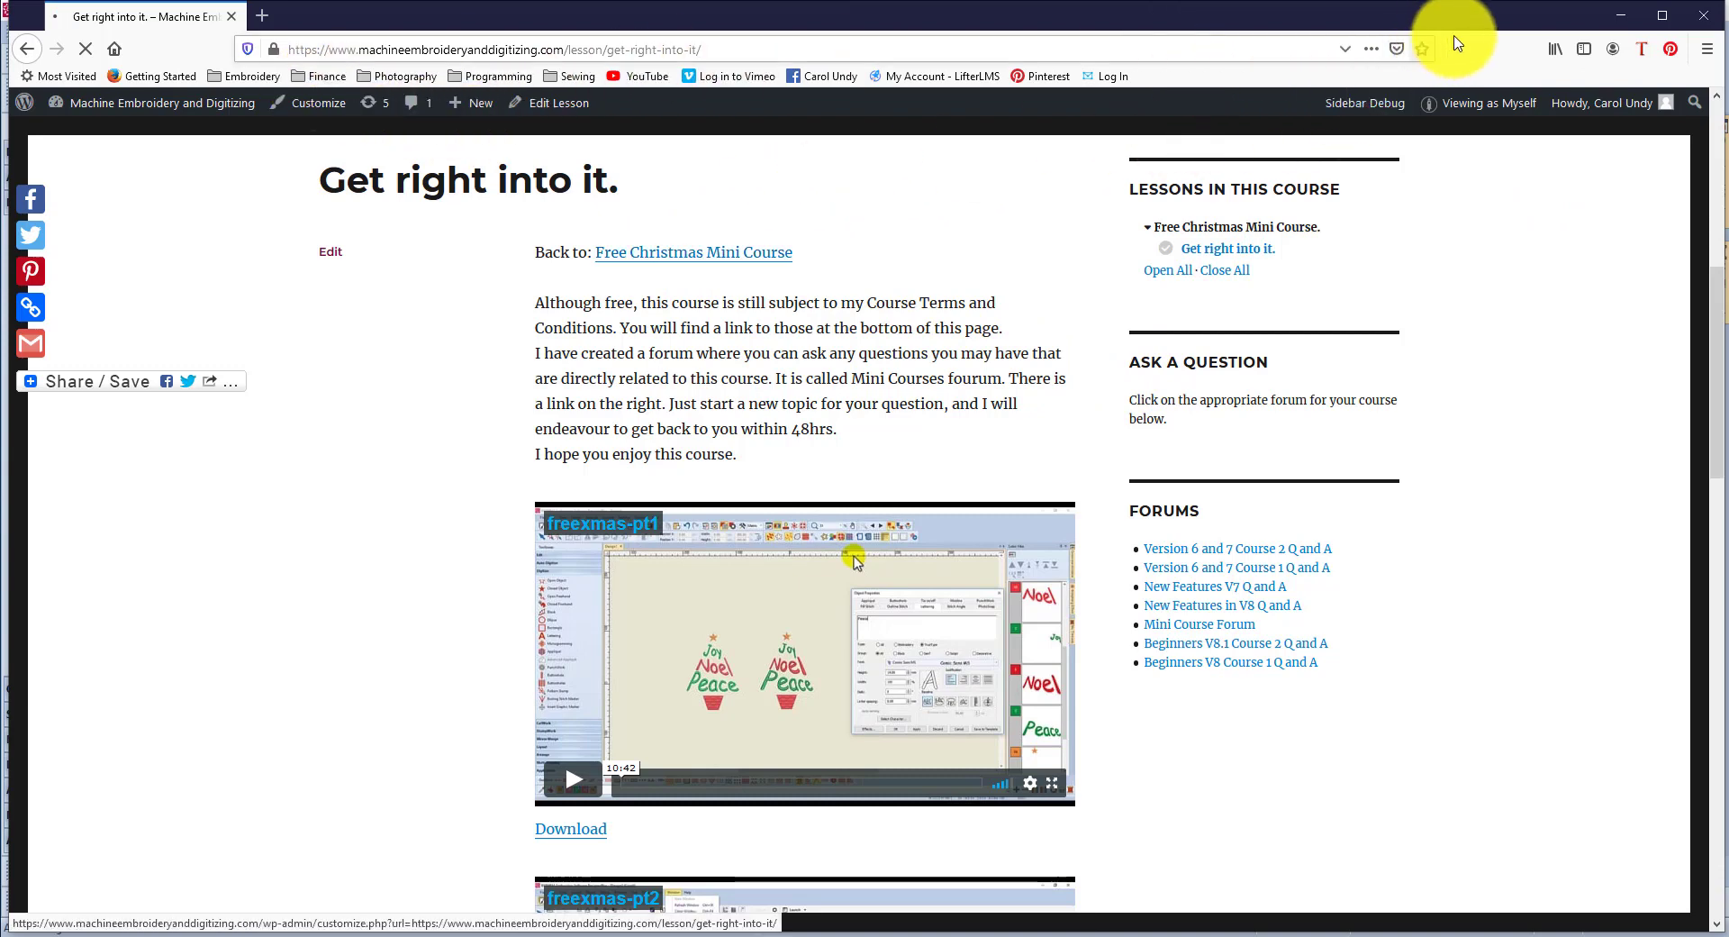
left_click(1705, 15)
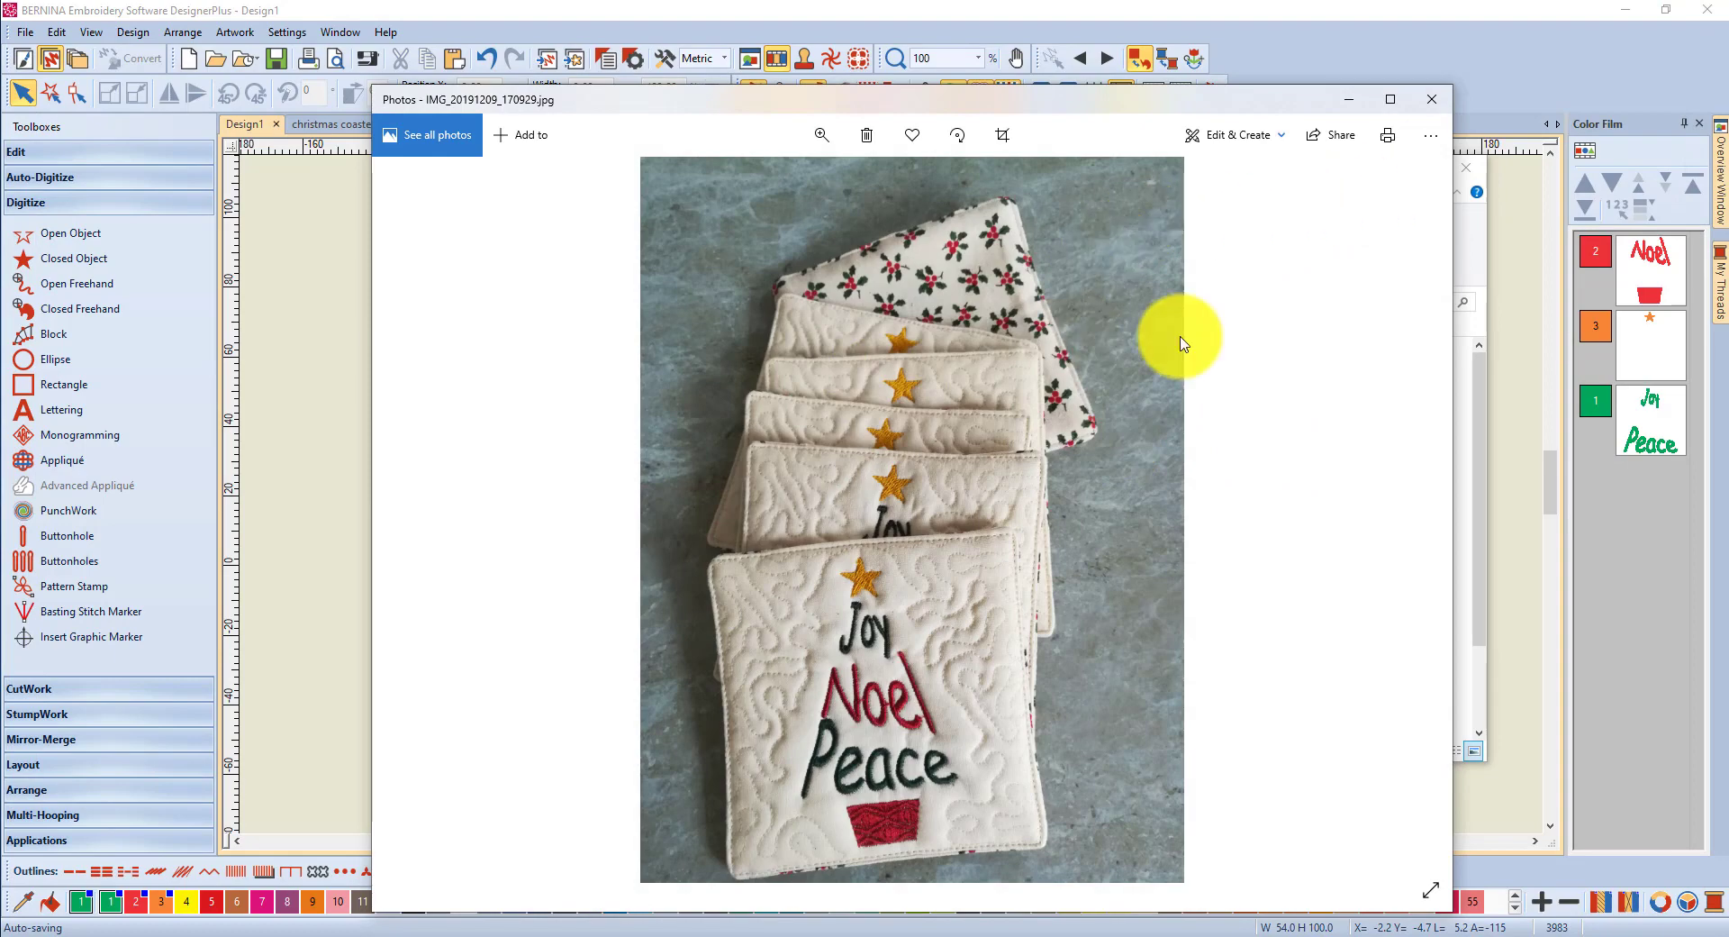
left_click(1426, 100)
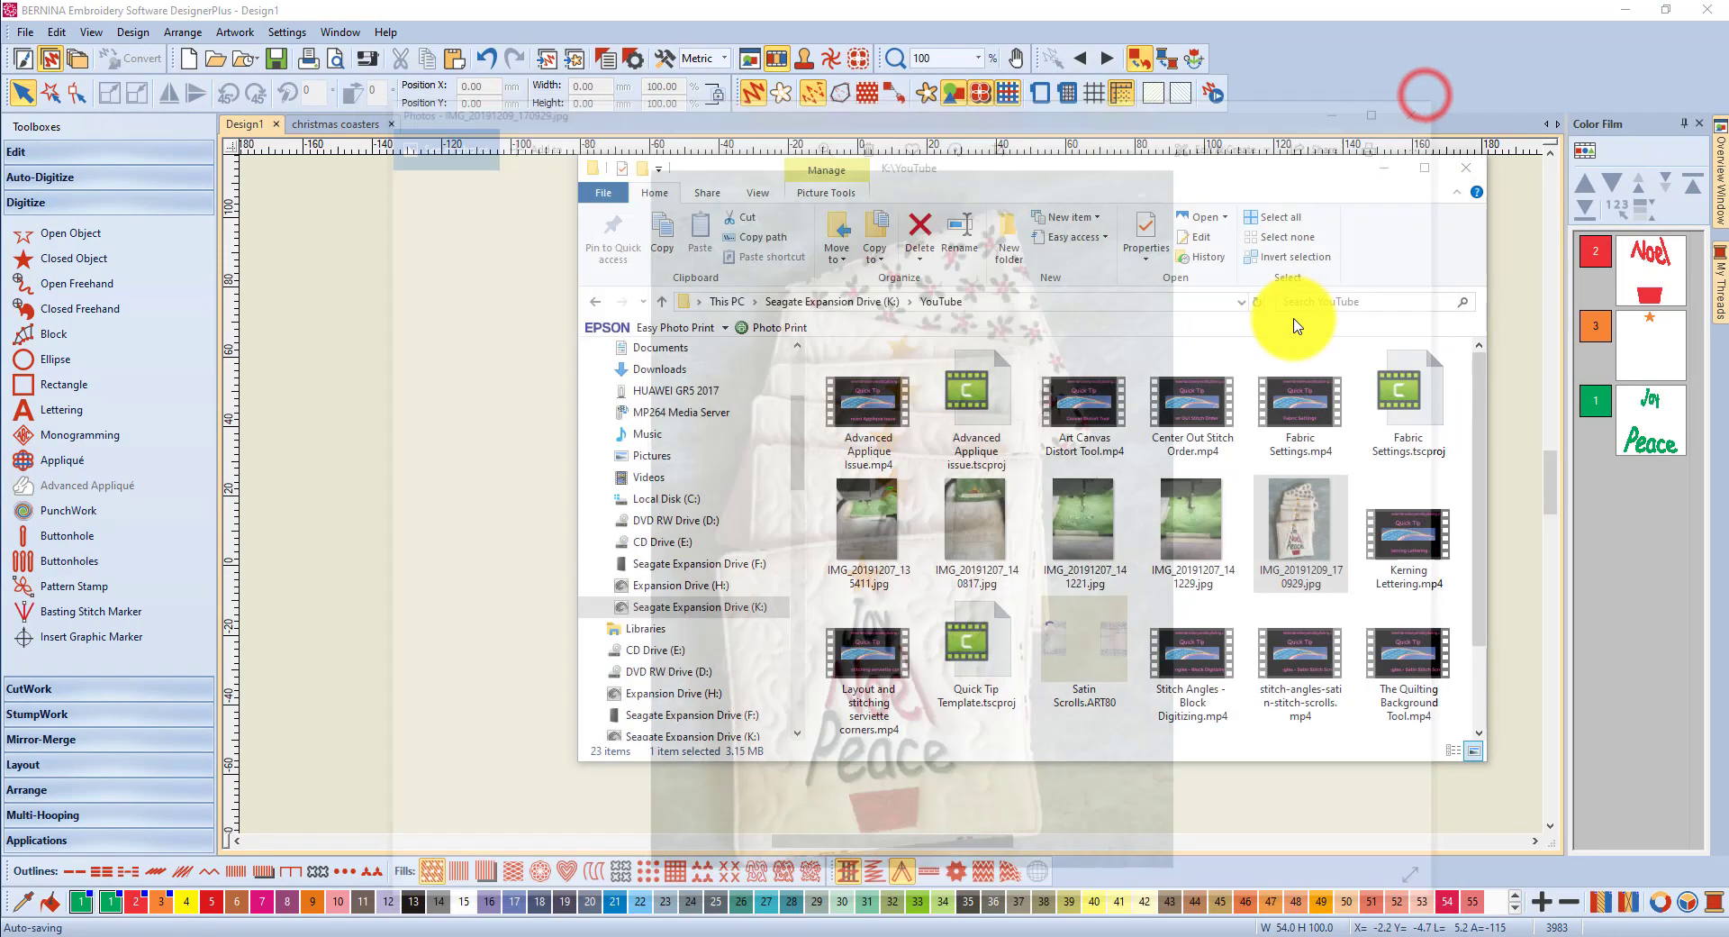
Step: Close the file browser window and group all parts of the Joy Noel Peace tree design
left_click(1447, 173)
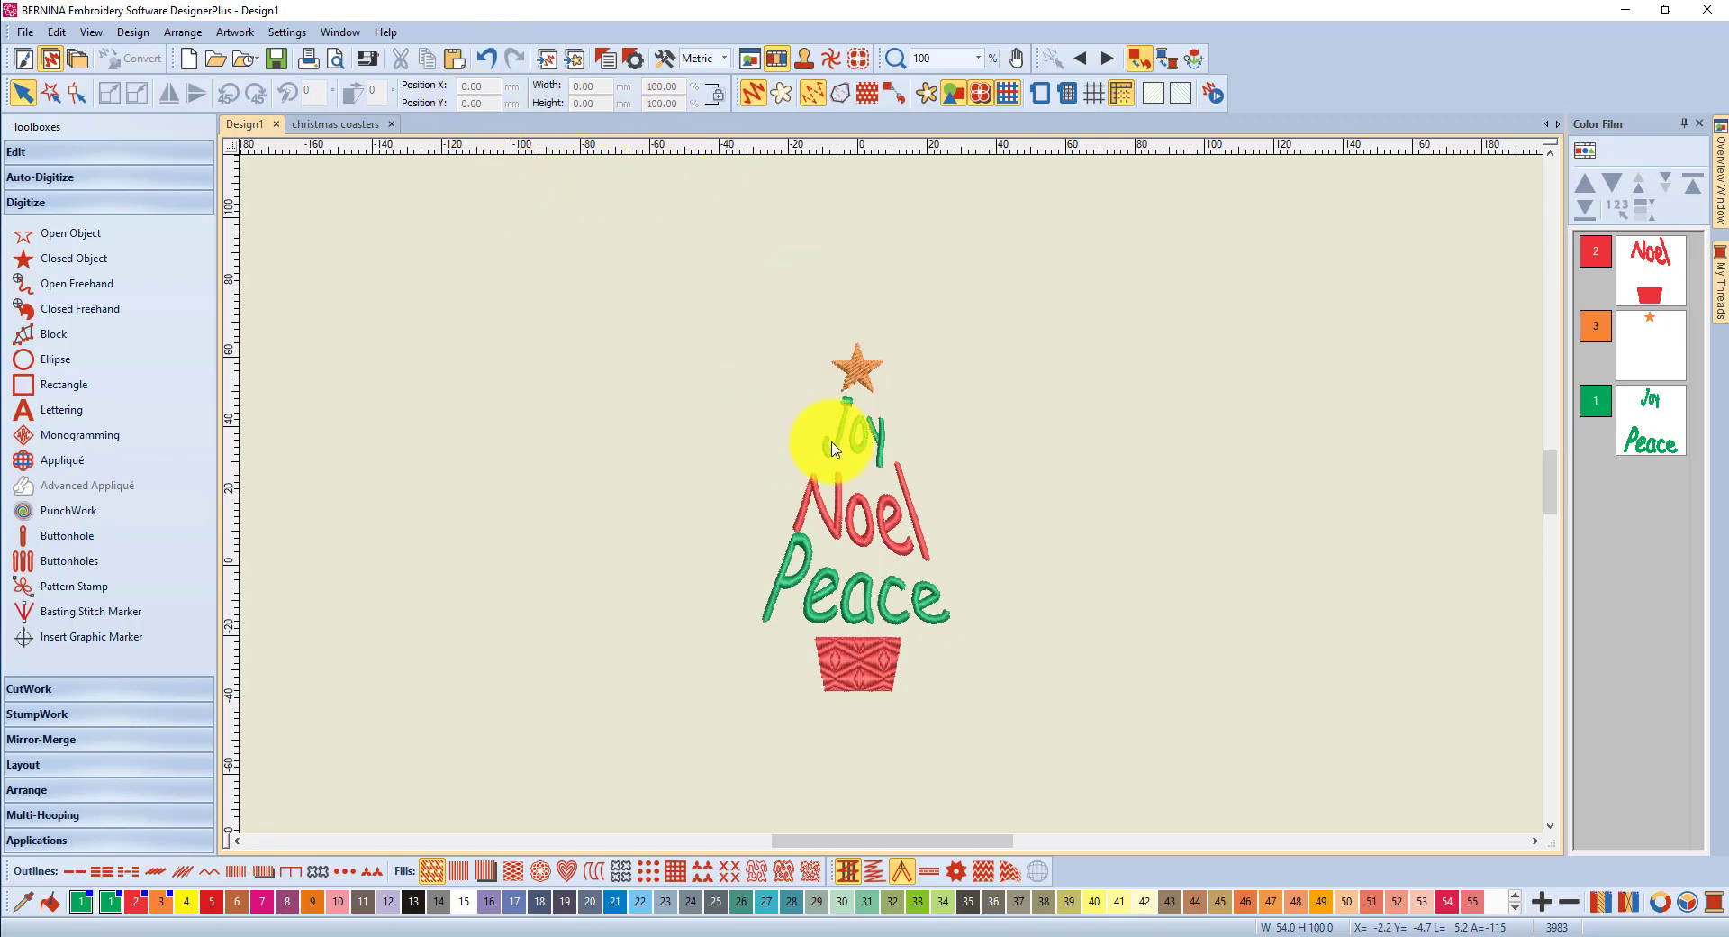
left_click(862, 445)
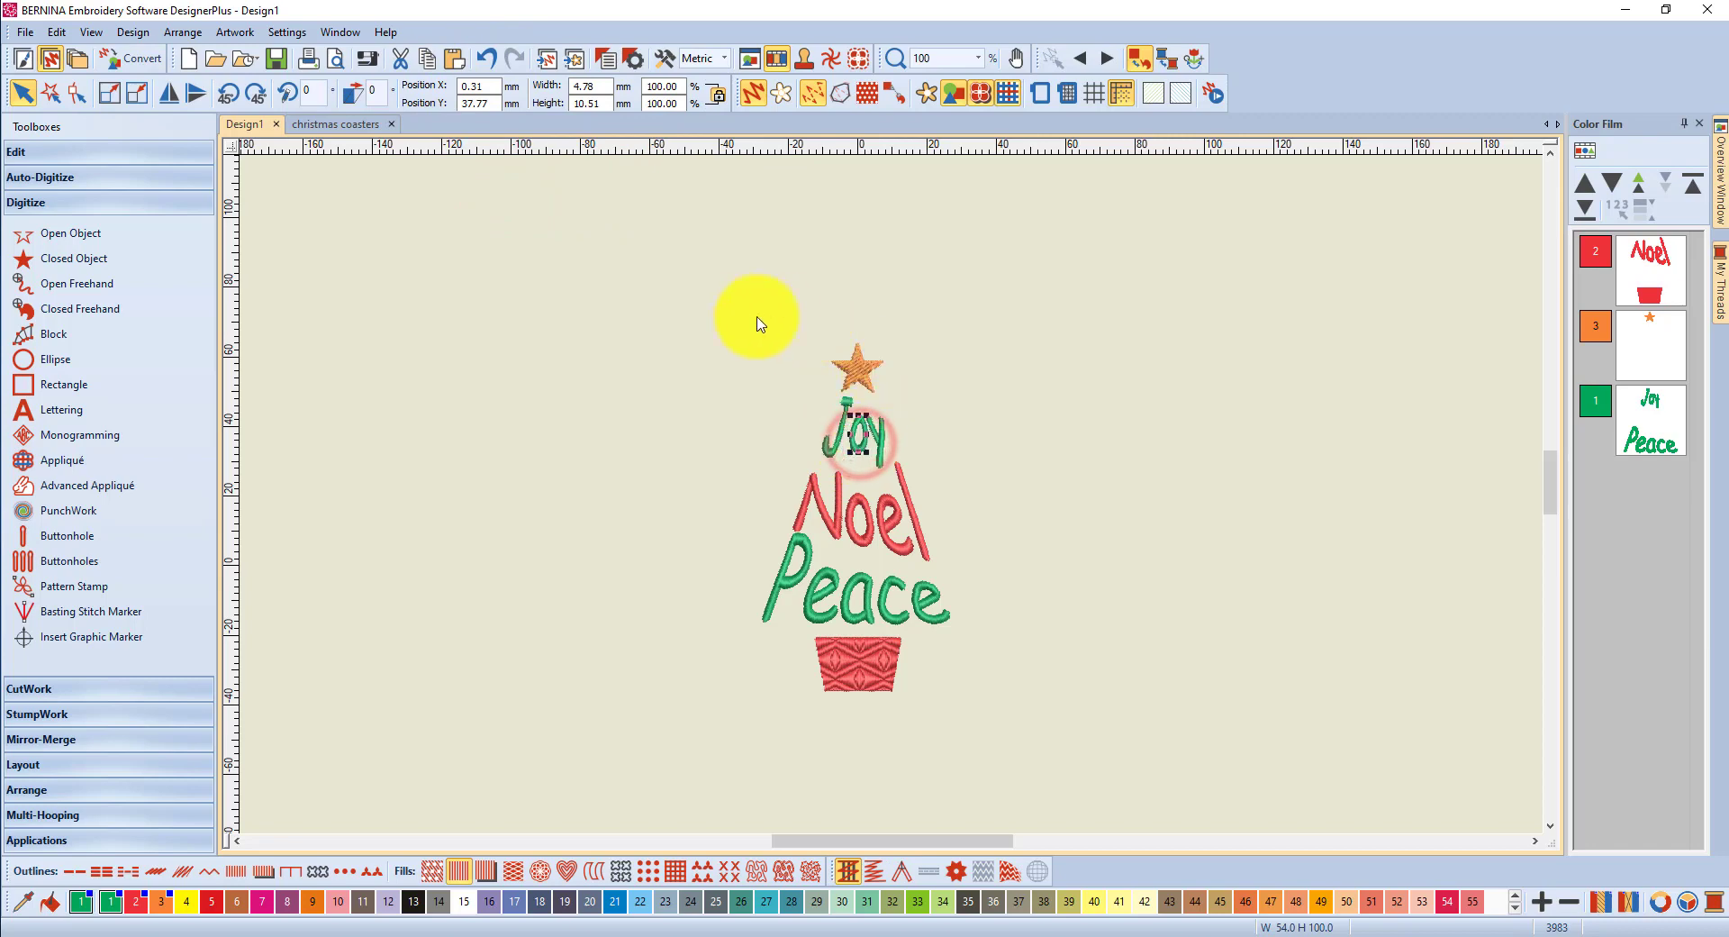
left_click(628, 300)
left_click_drag(667, 310, 1036, 789)
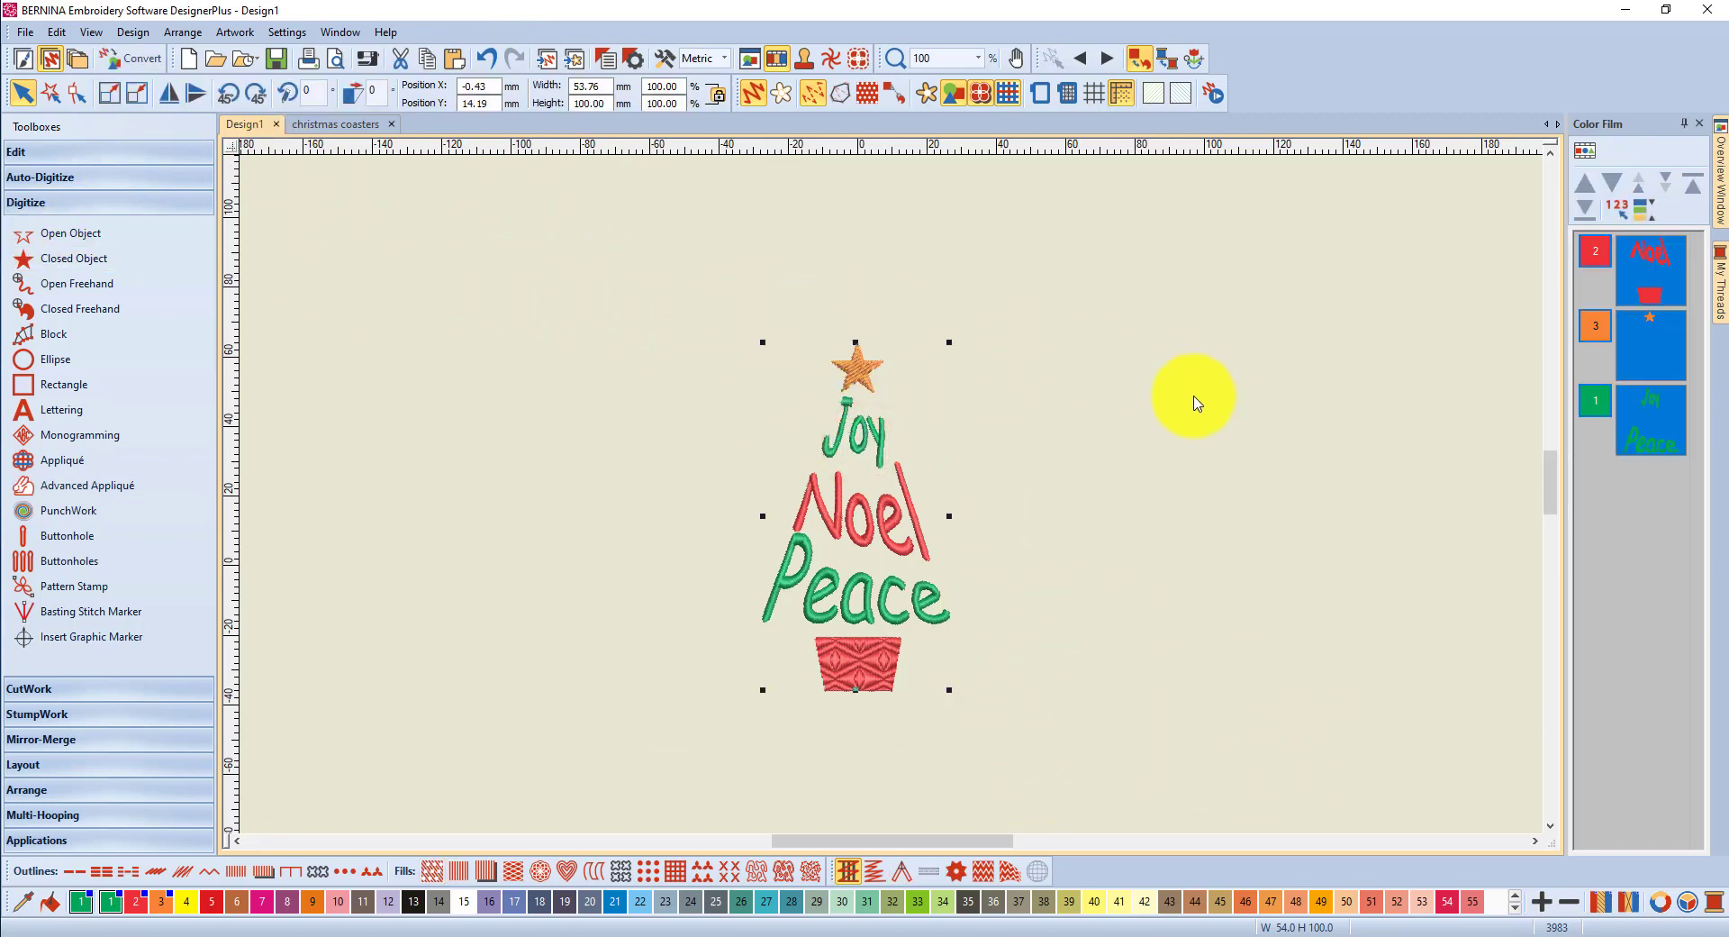
right_click(862, 518)
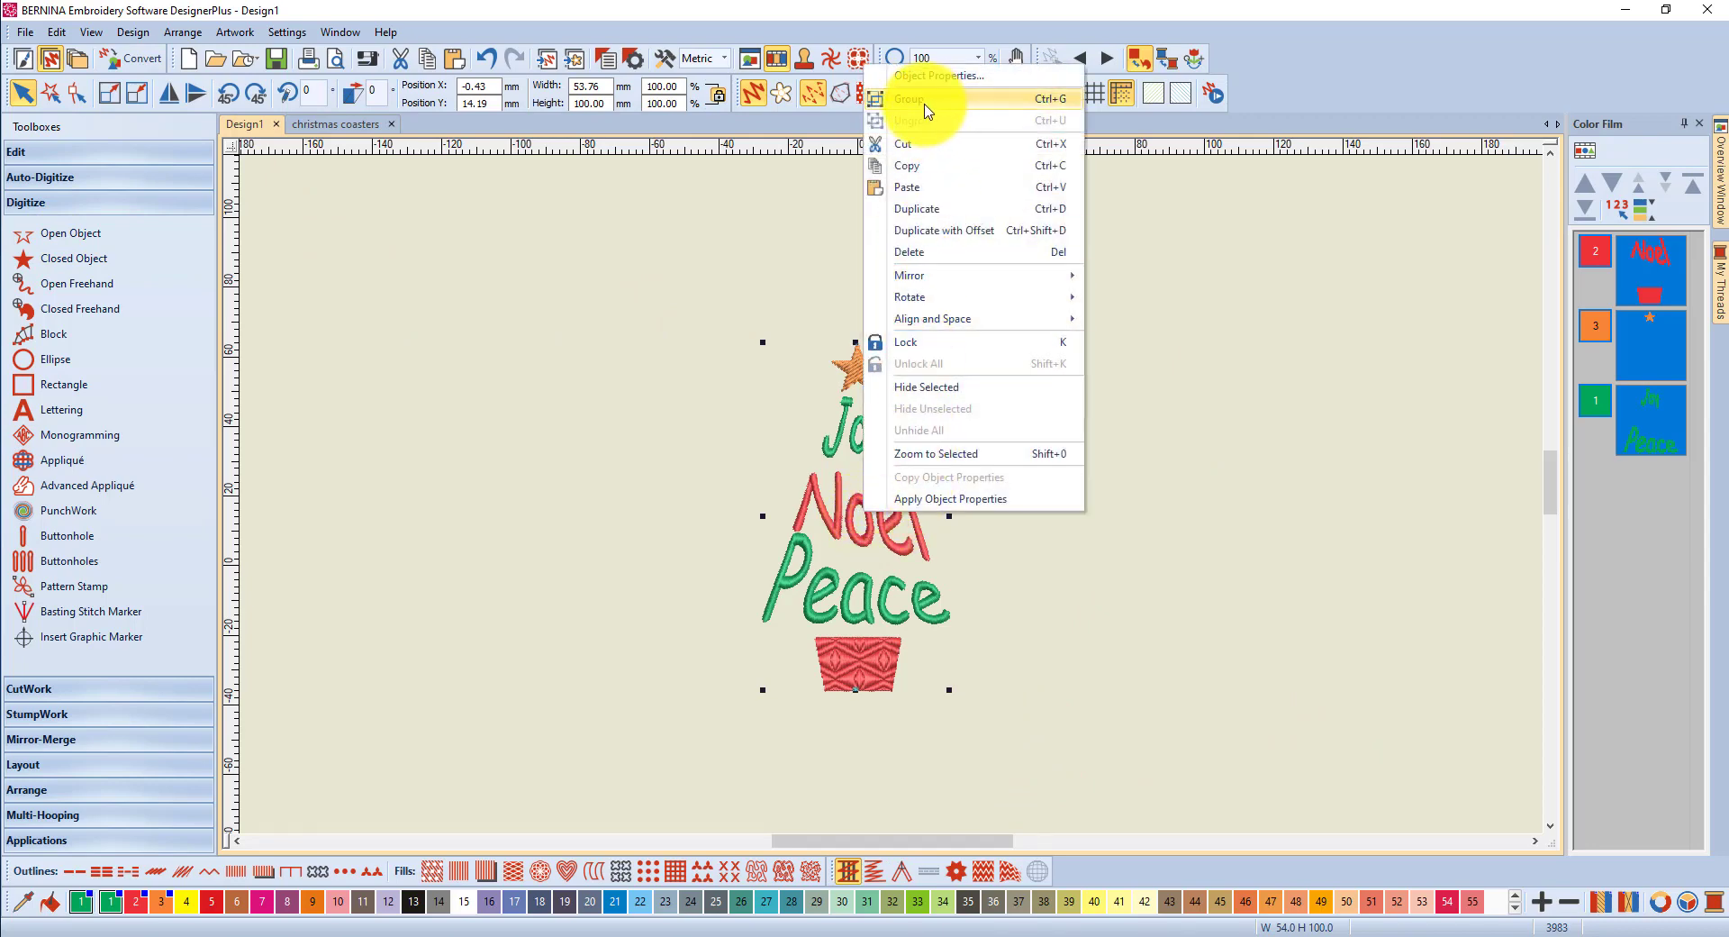
left_click(1035, 99)
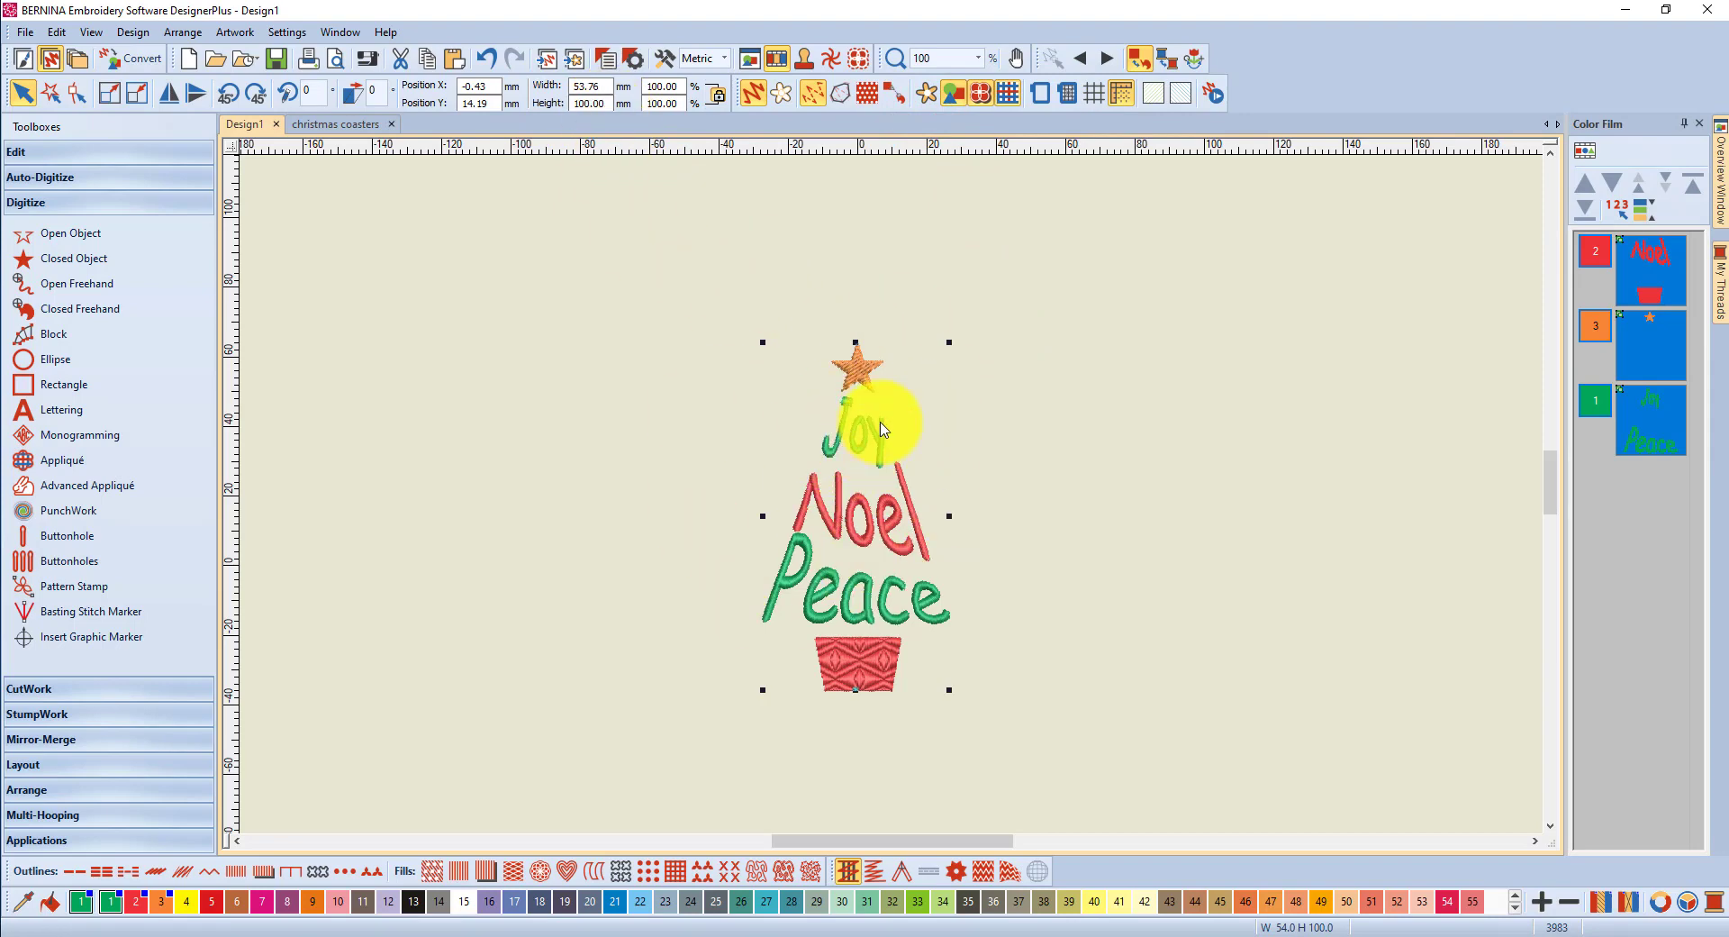
Step: Create a 120 × 120 mm Stipple quilting background around the grouped tree with line spacing 7 mm, design margin 6 mm and block margin 2 mm
scroll(867, 450, "up", 6)
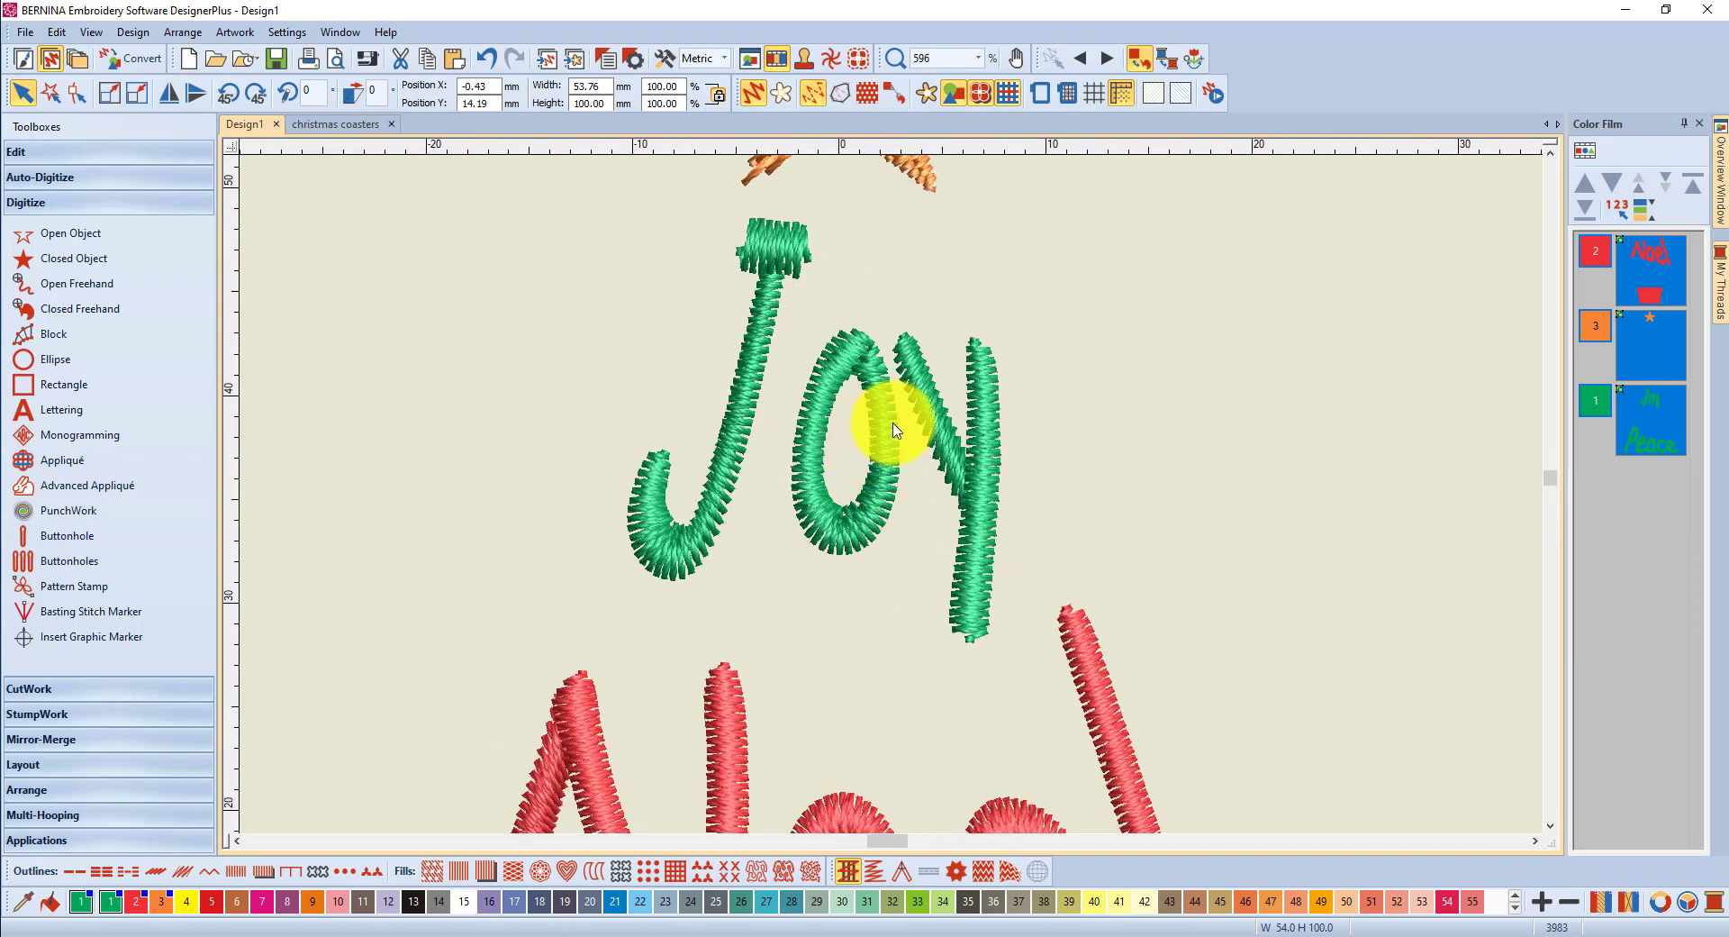
scroll(890, 441, "down", 6)
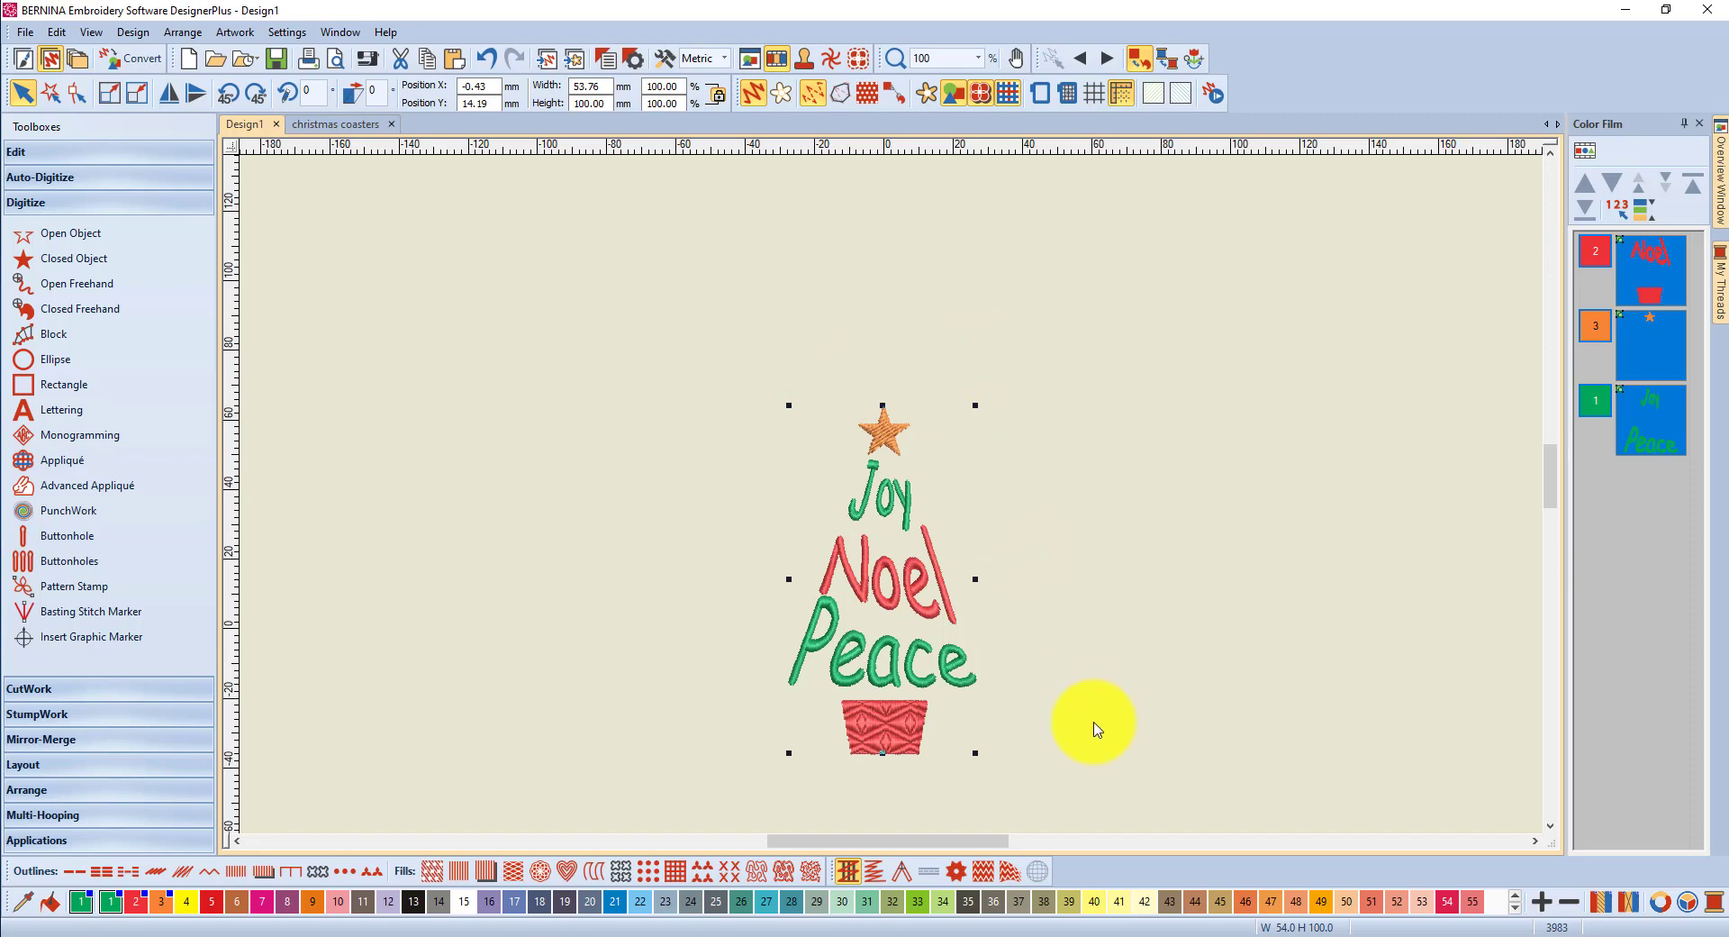
scroll(878, 459, "down", 1)
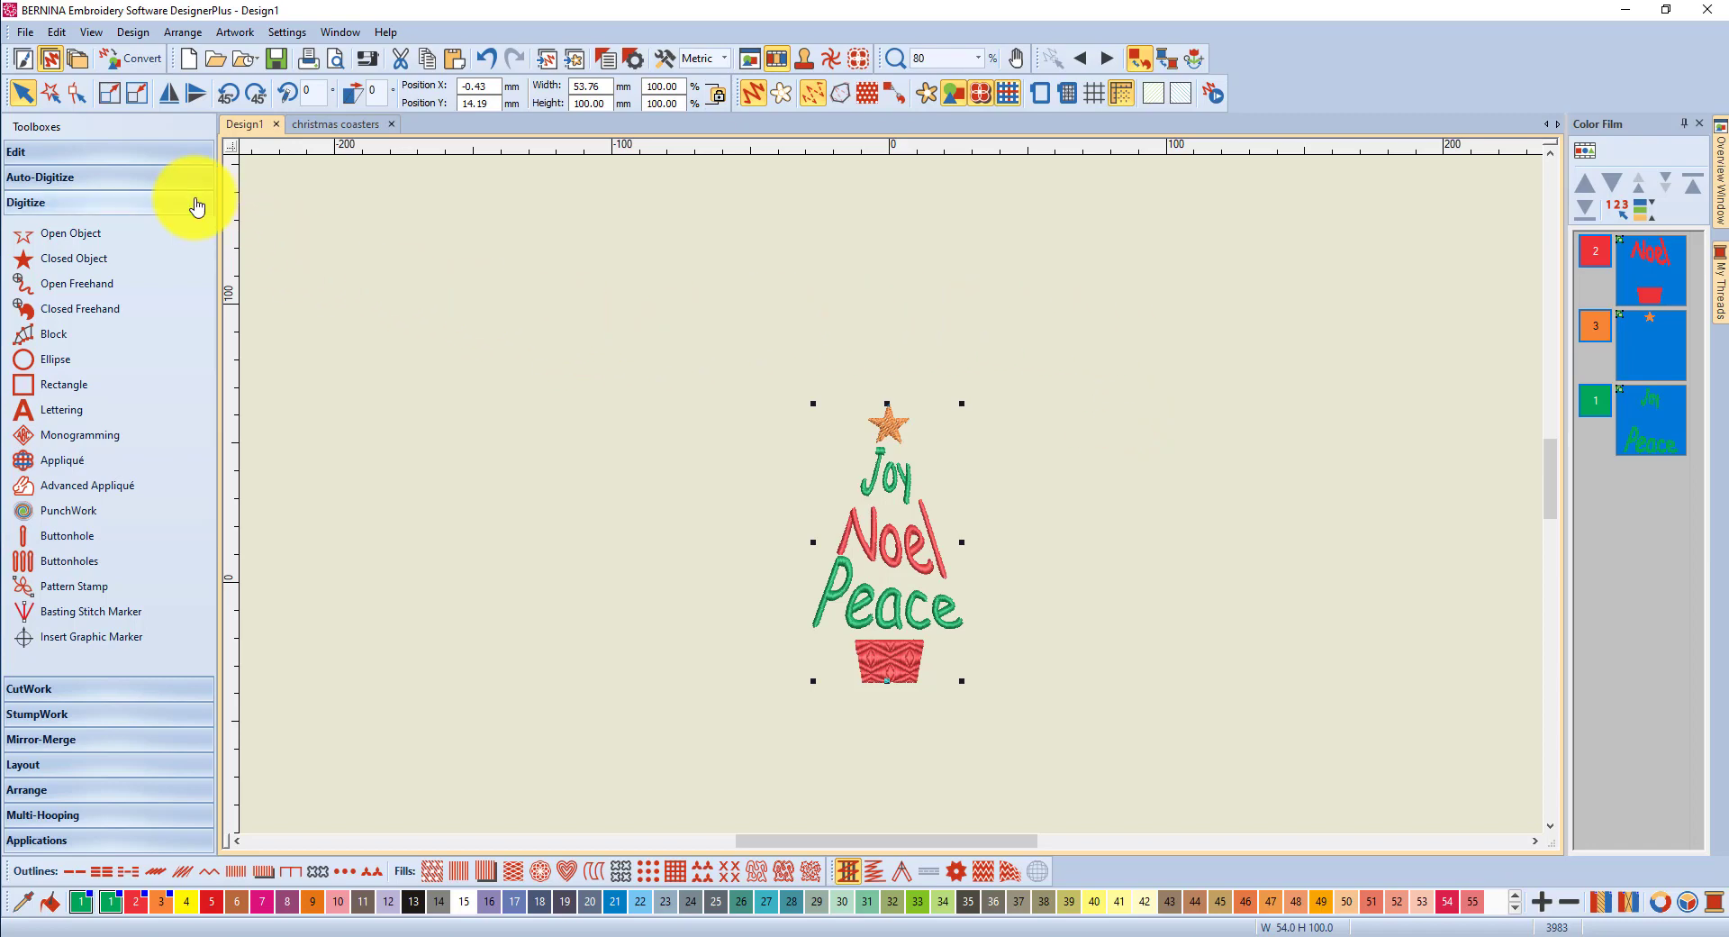
left_click(24, 154)
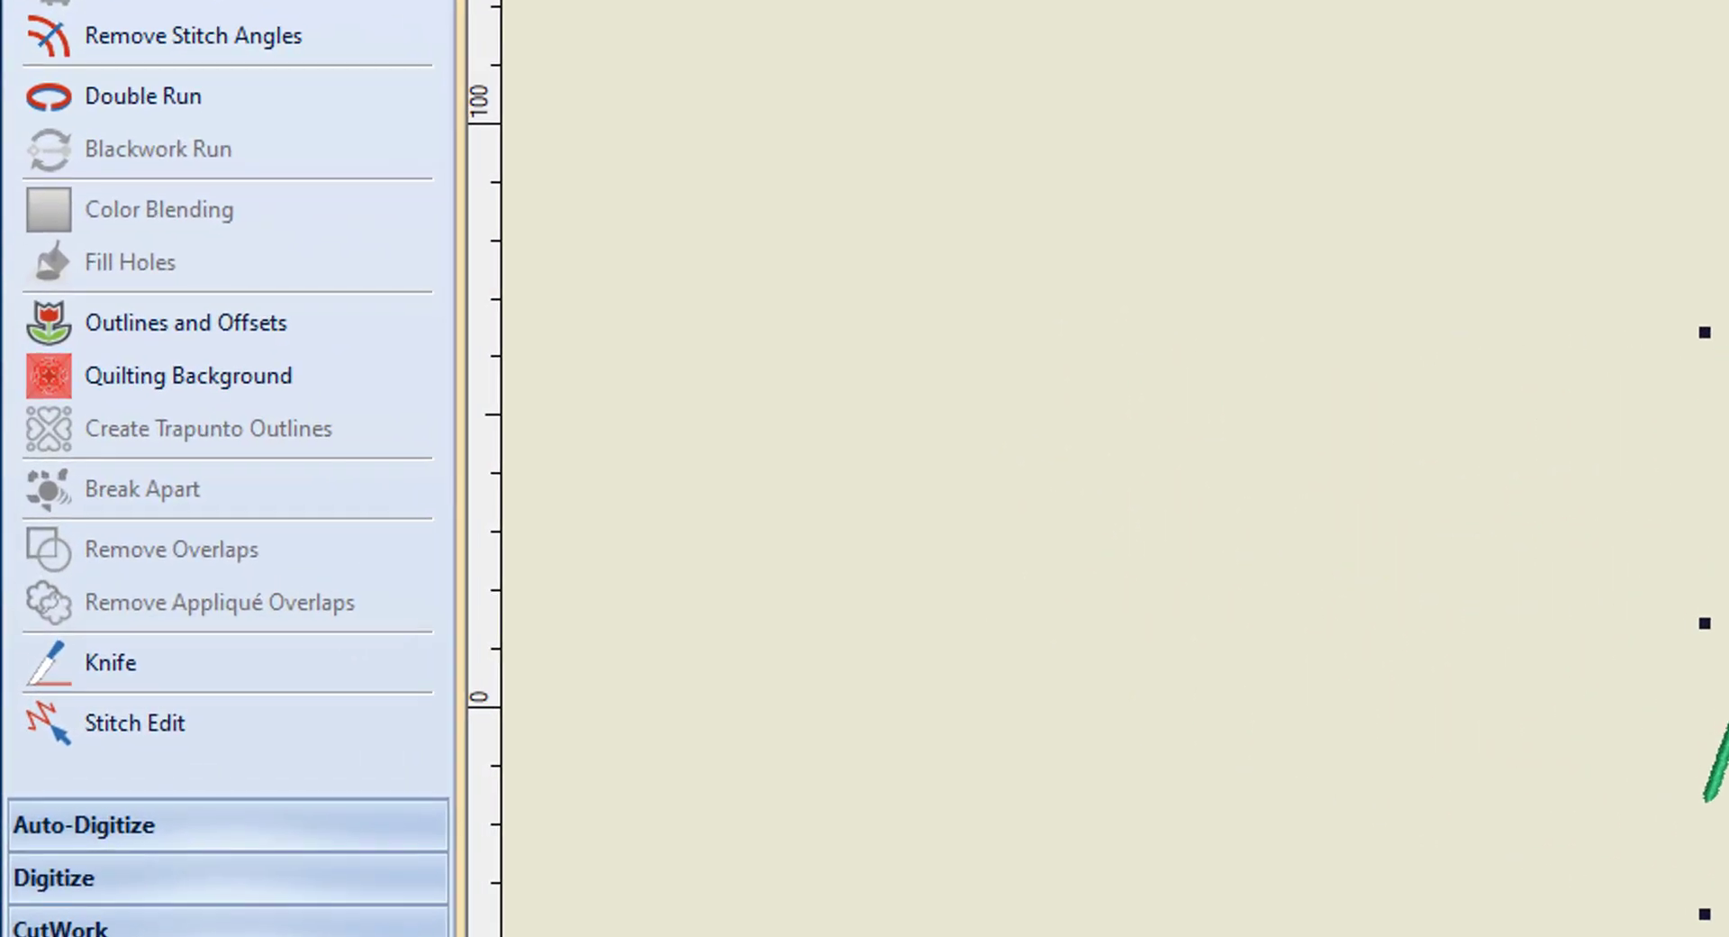
left_click(122, 380)
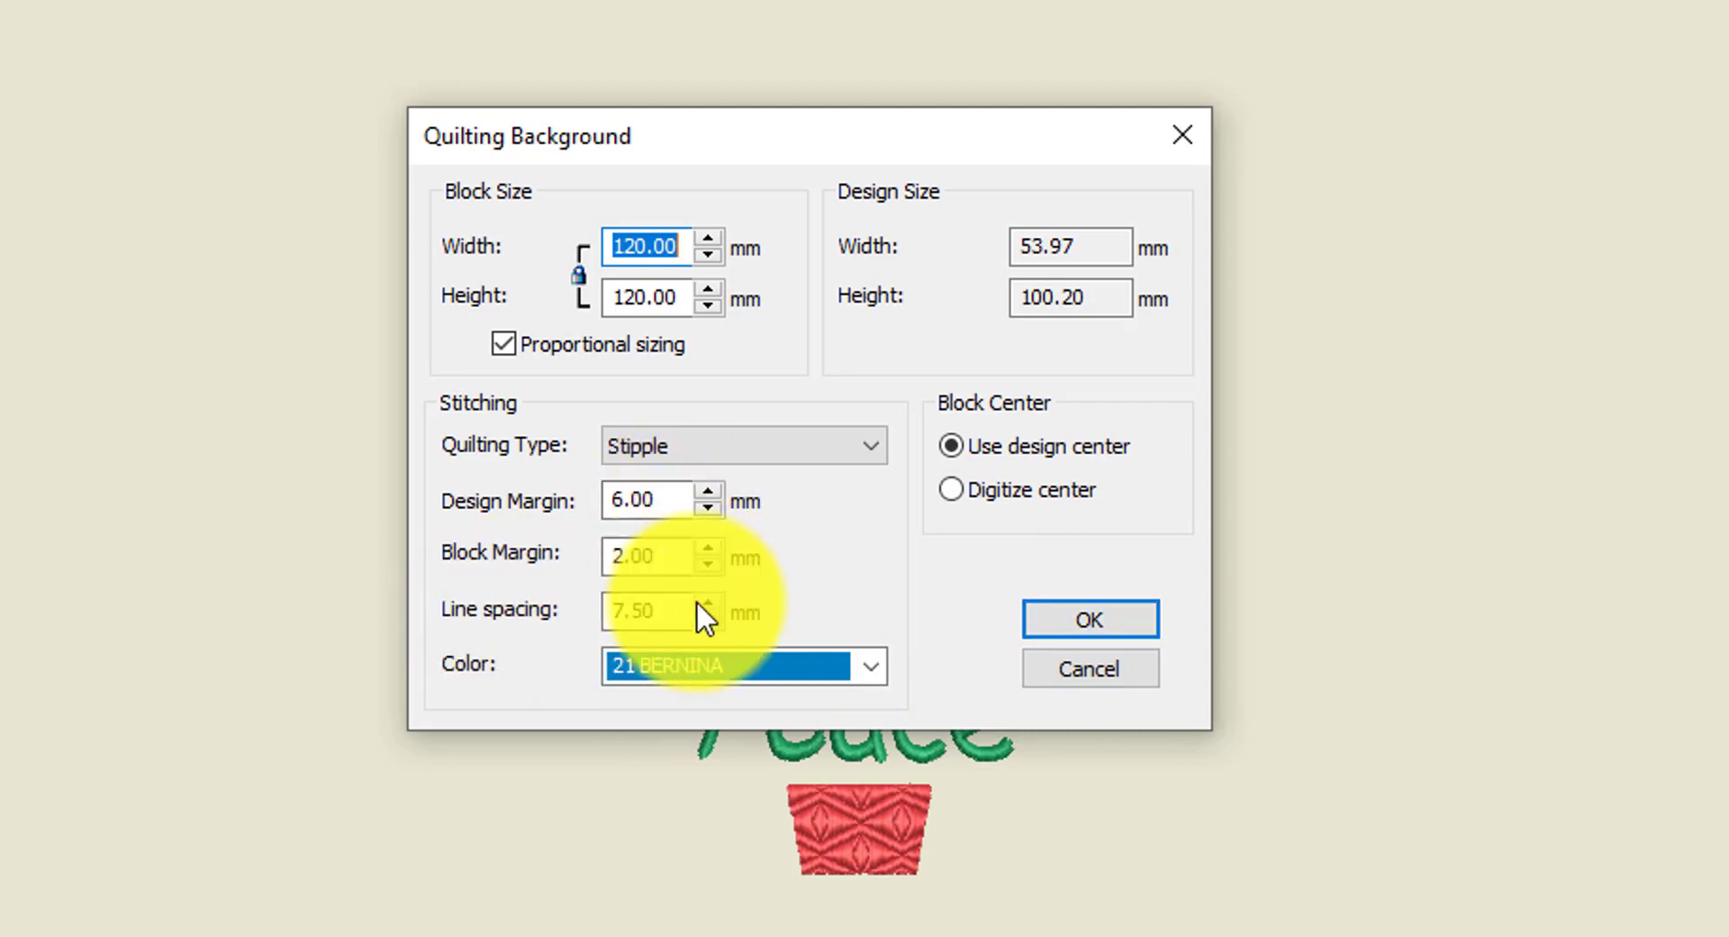
double_click(662, 608)
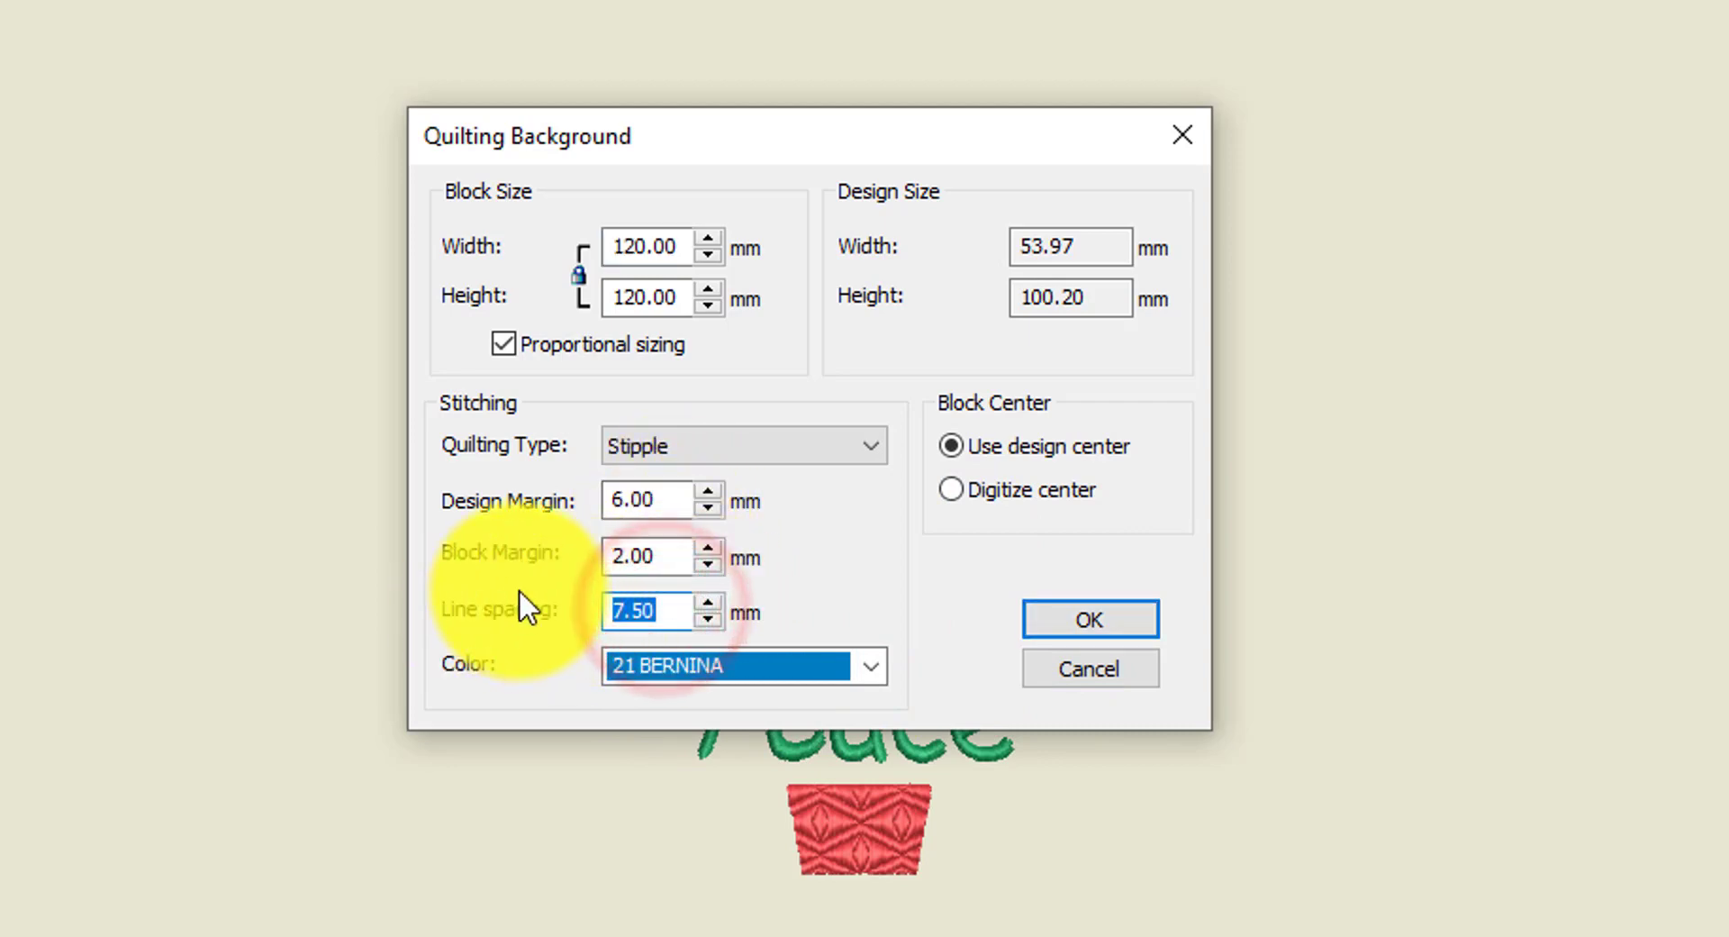
type("7")
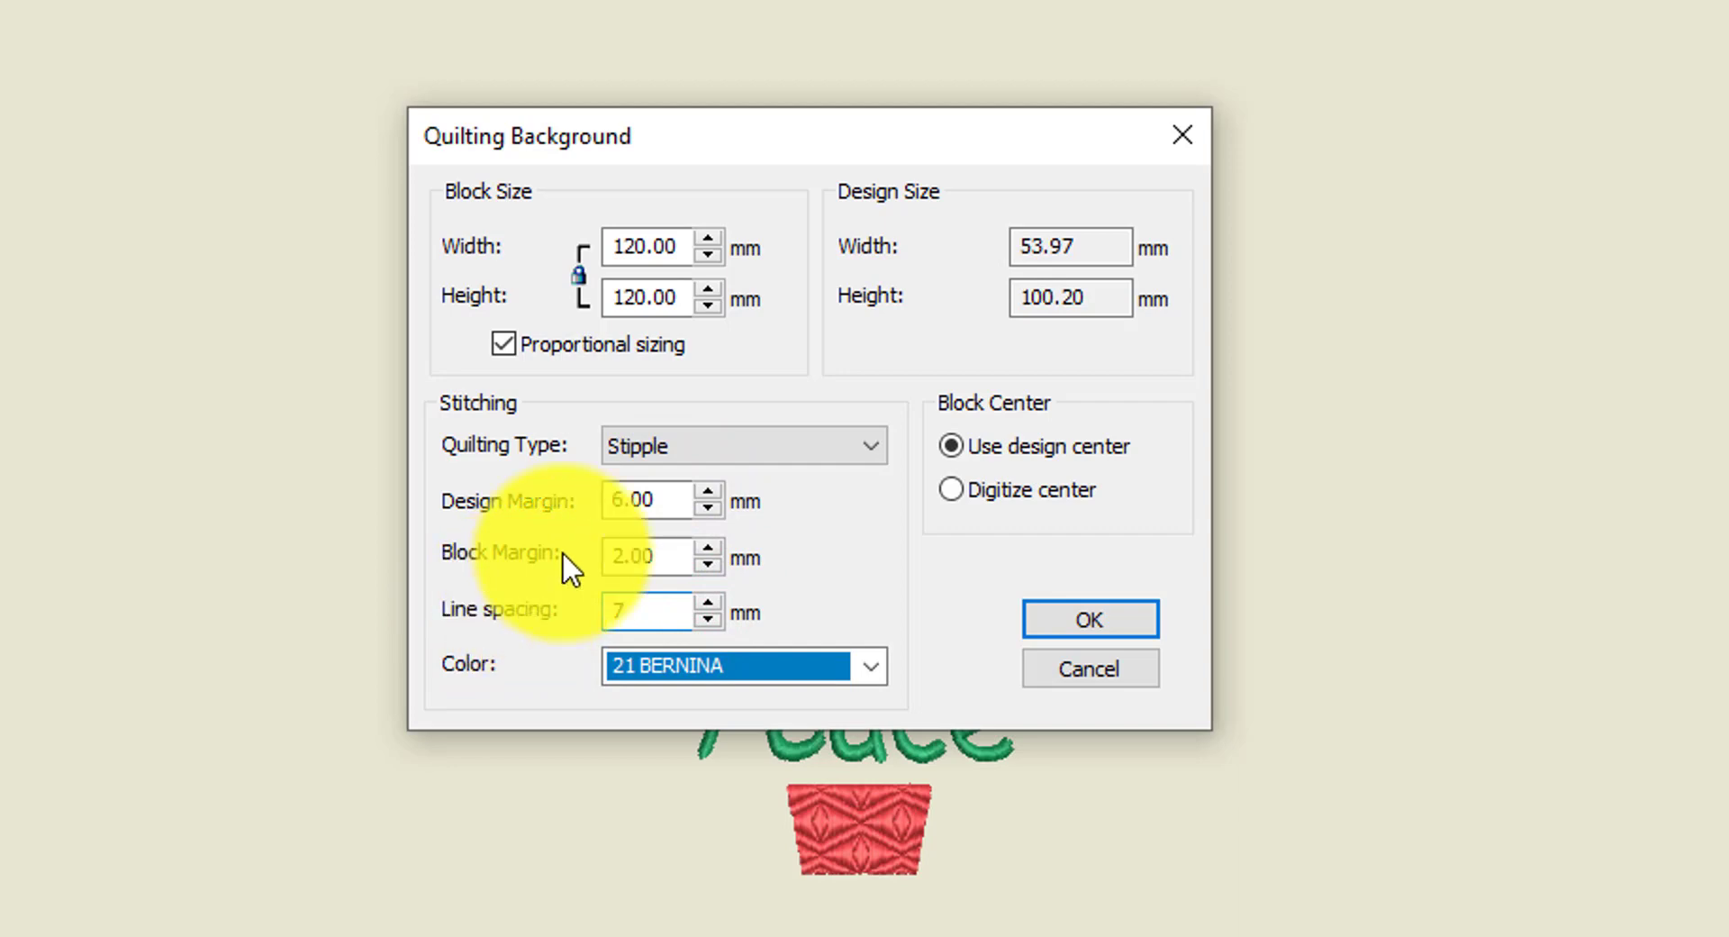
left_click(1088, 620)
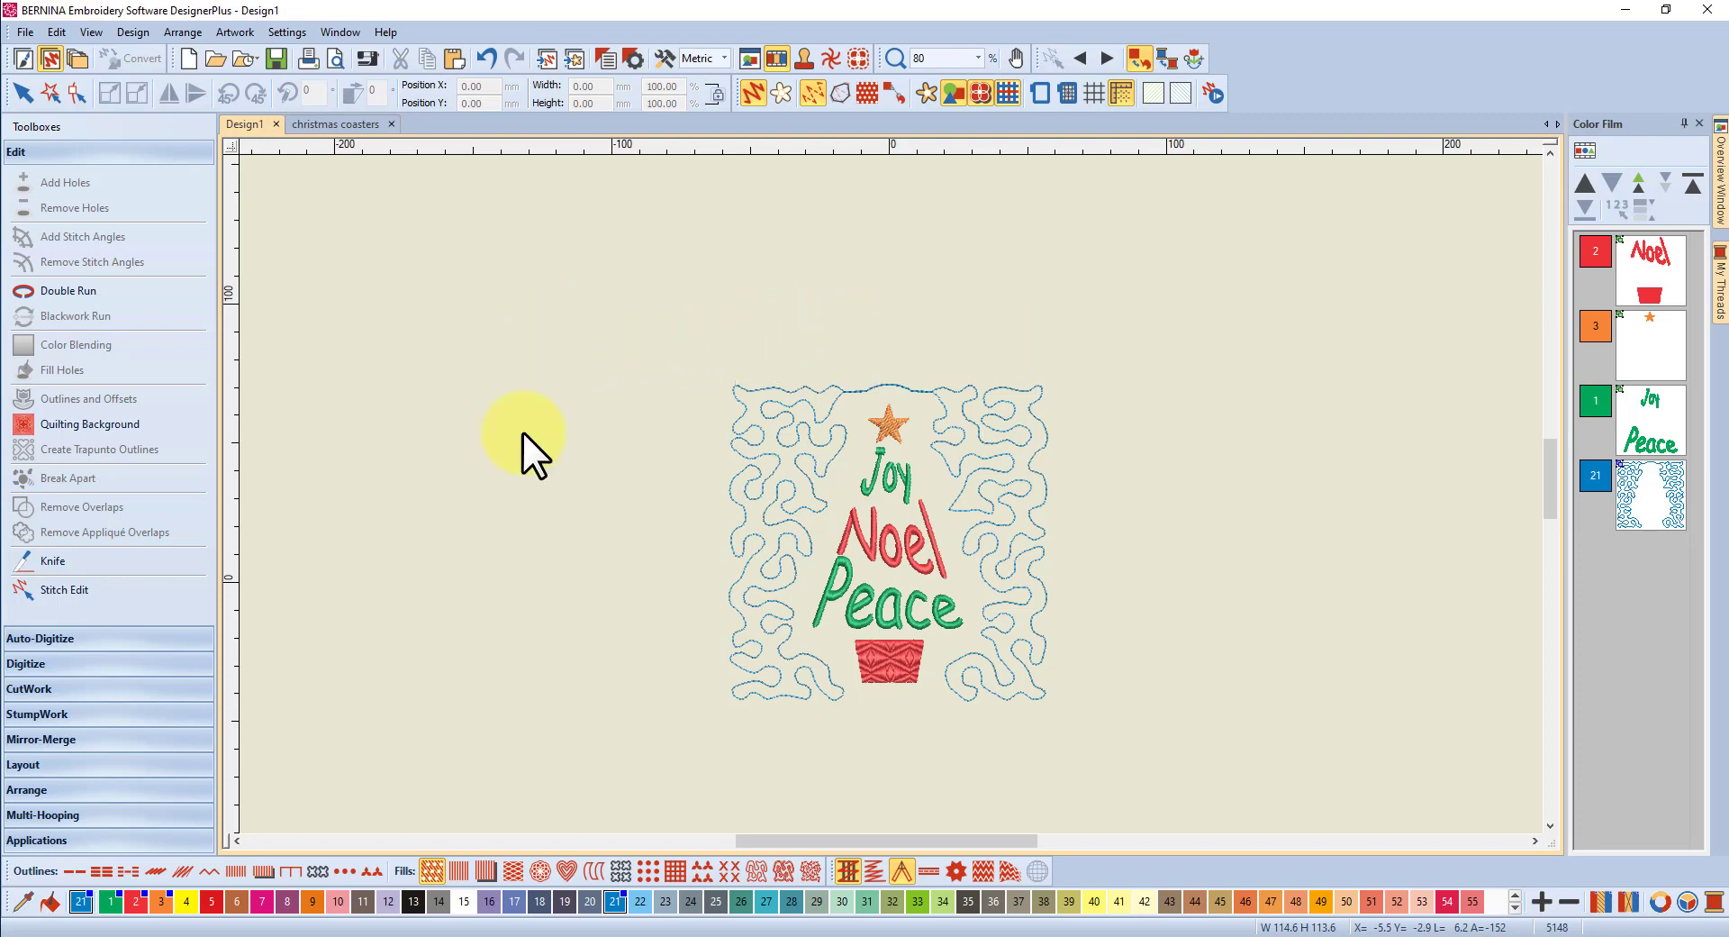
Step: Draw a square about 151 mm wide around the quilted design and make it a single outline in color 33
left_click(43, 667)
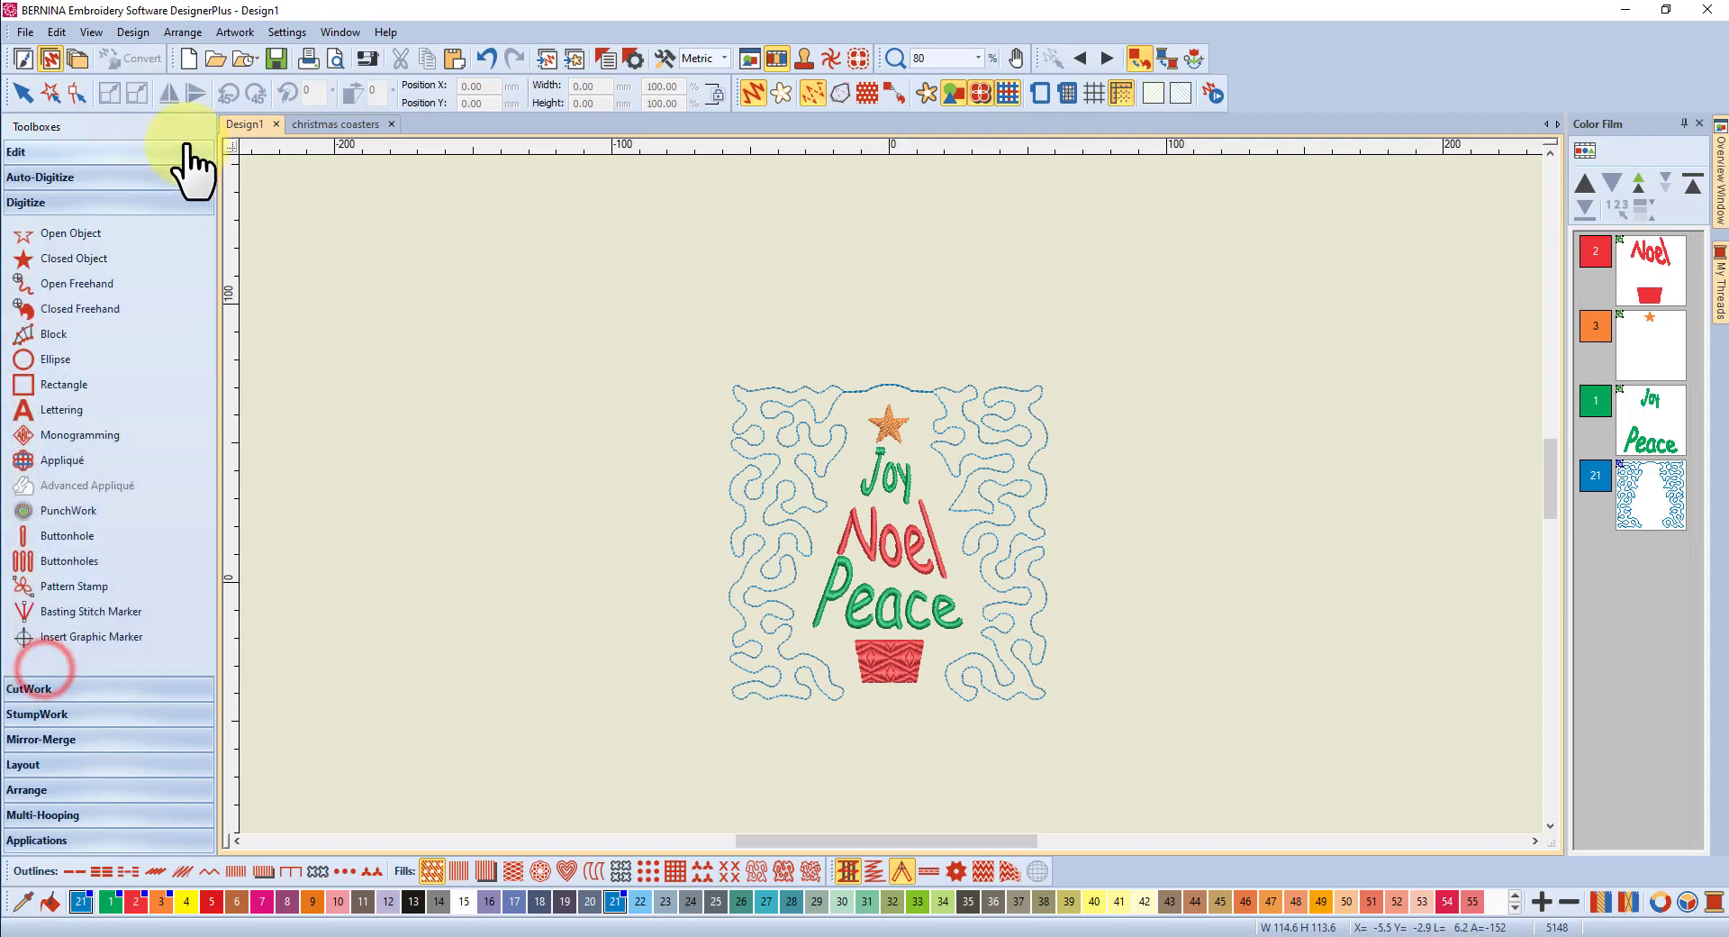
left_click(45, 385)
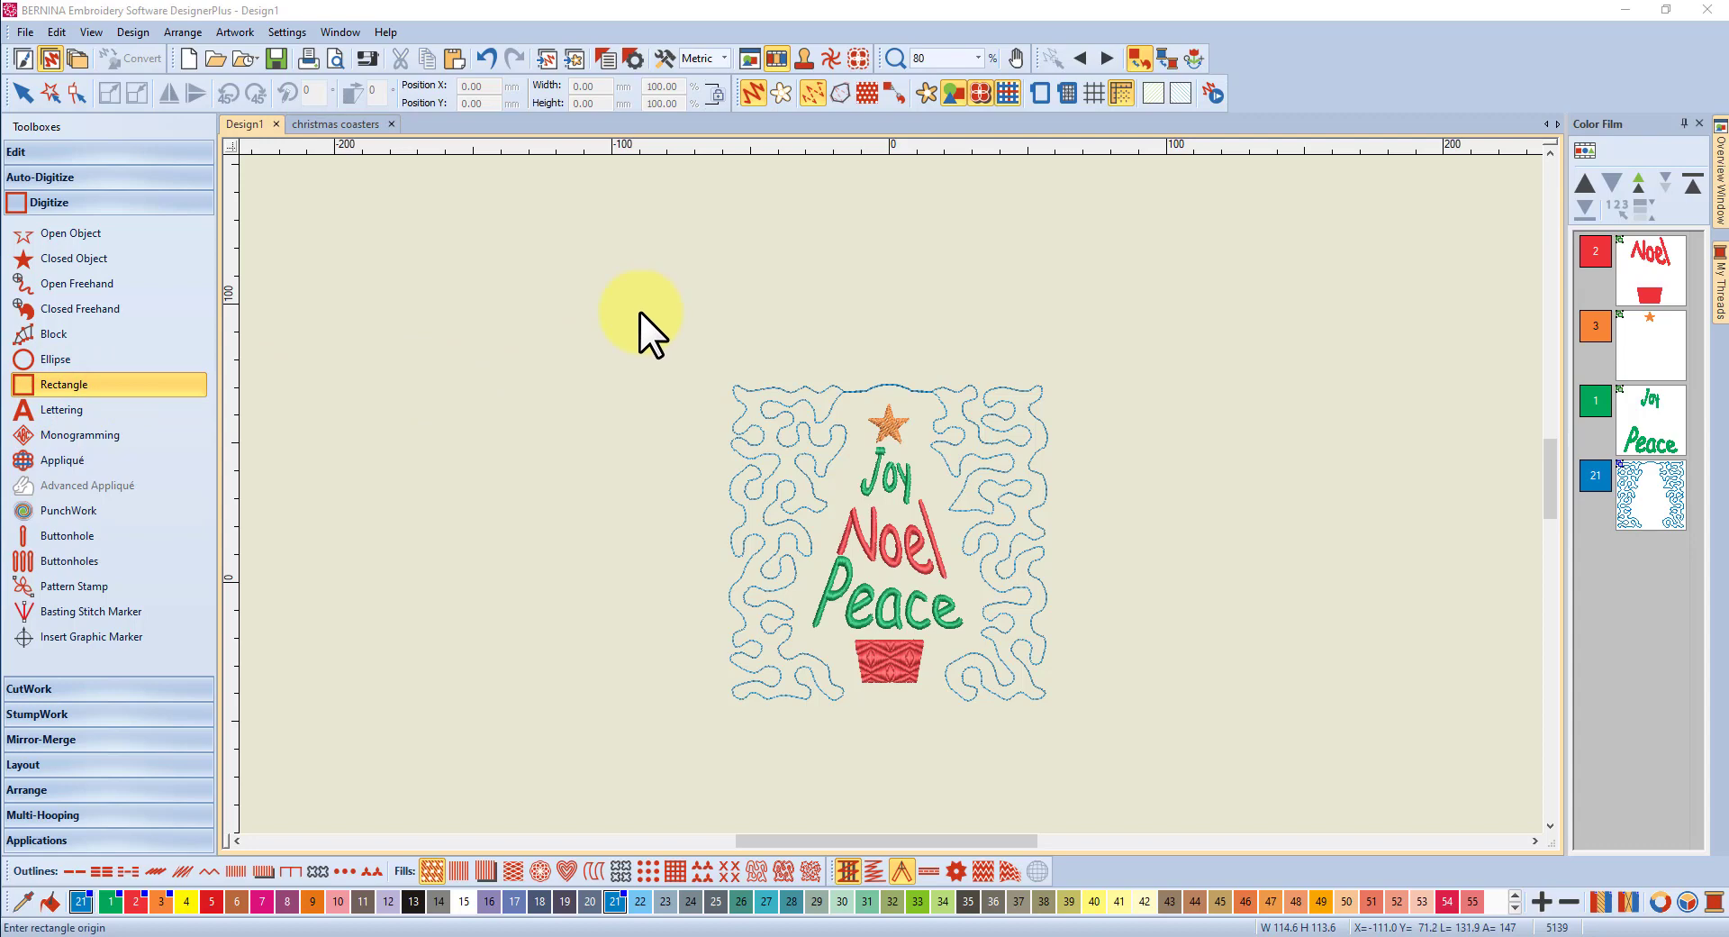
left_click(665, 326)
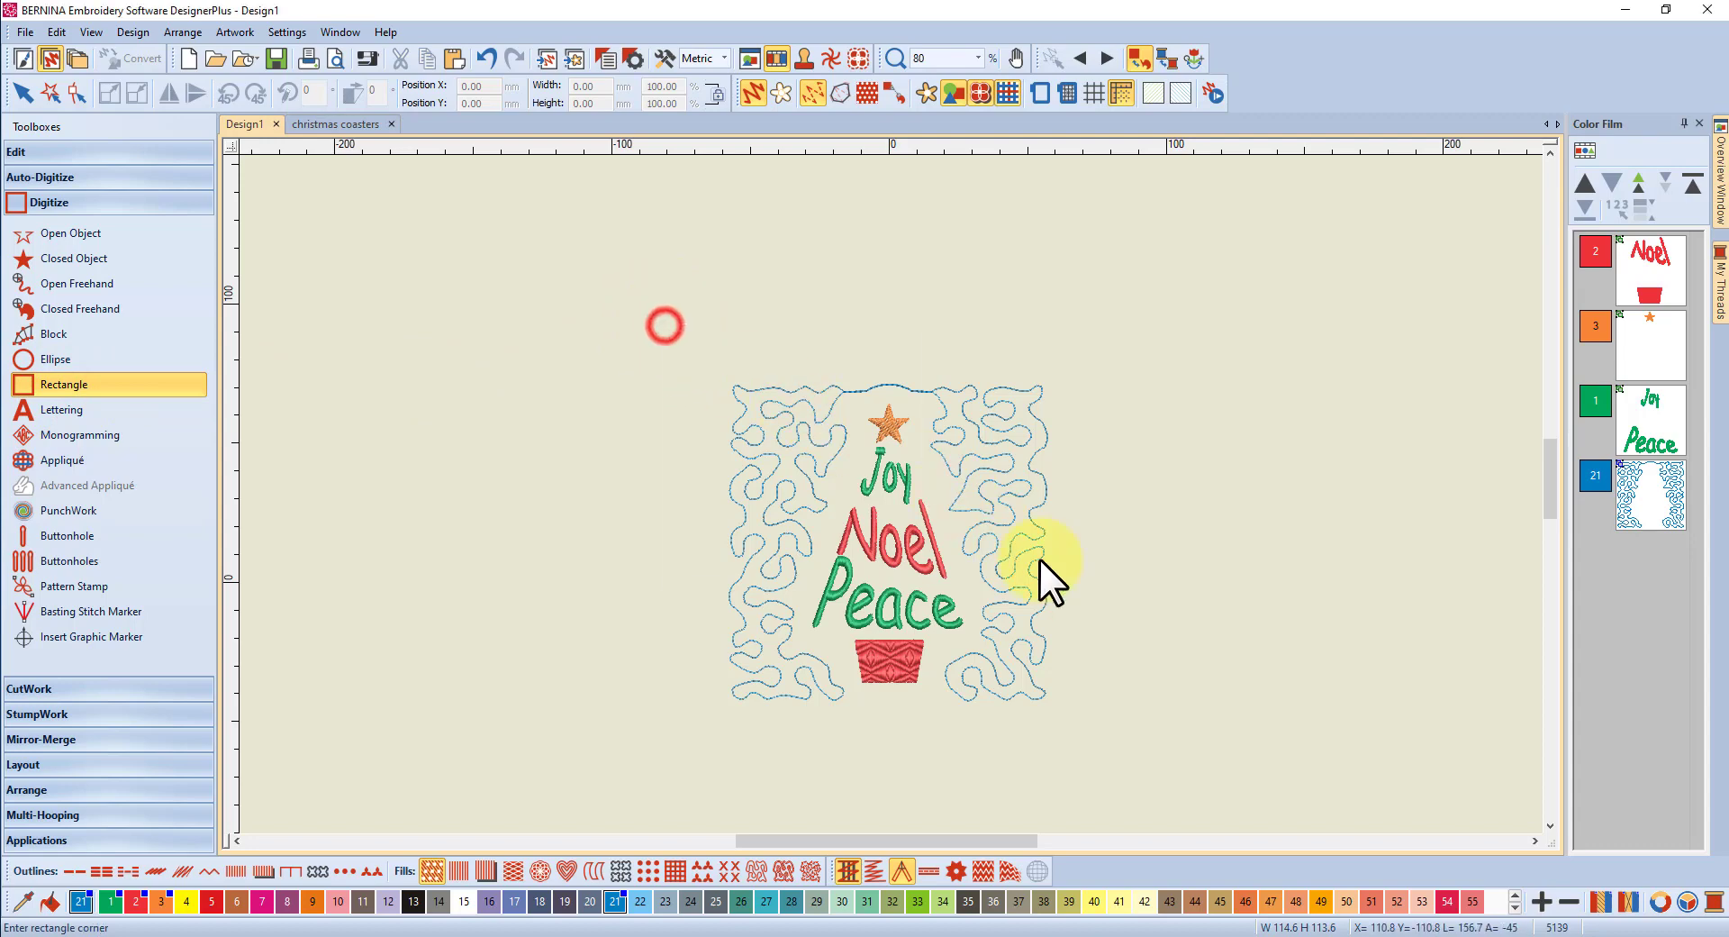
left_click(1084, 658)
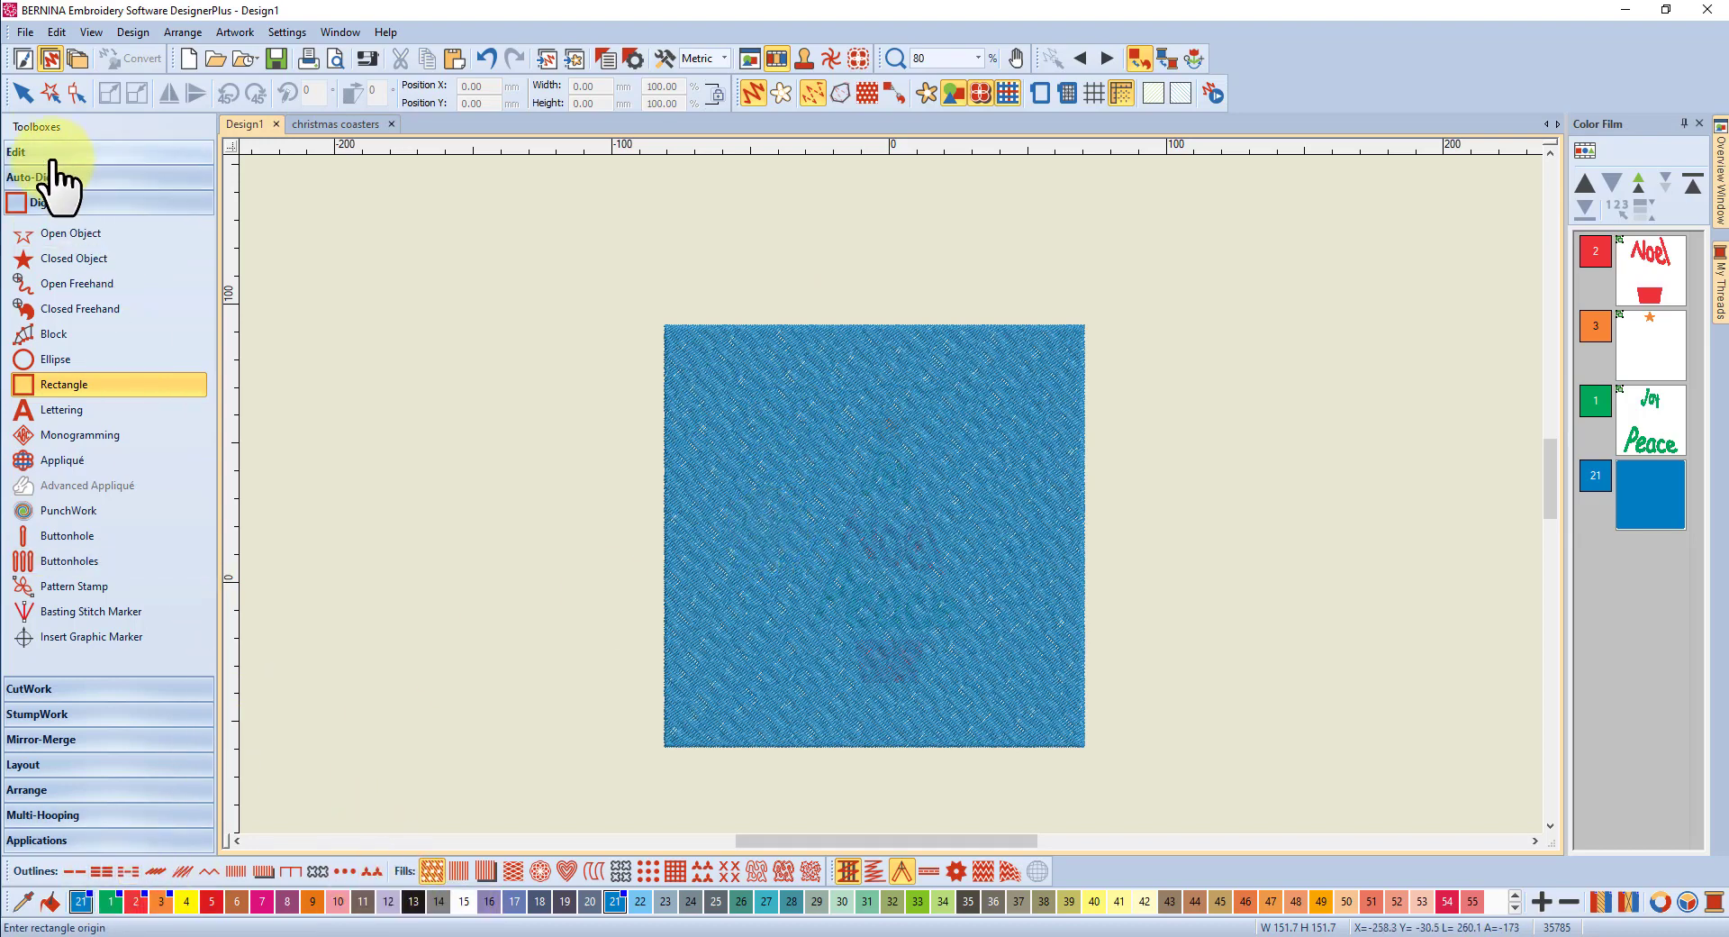
left_click(23, 90)
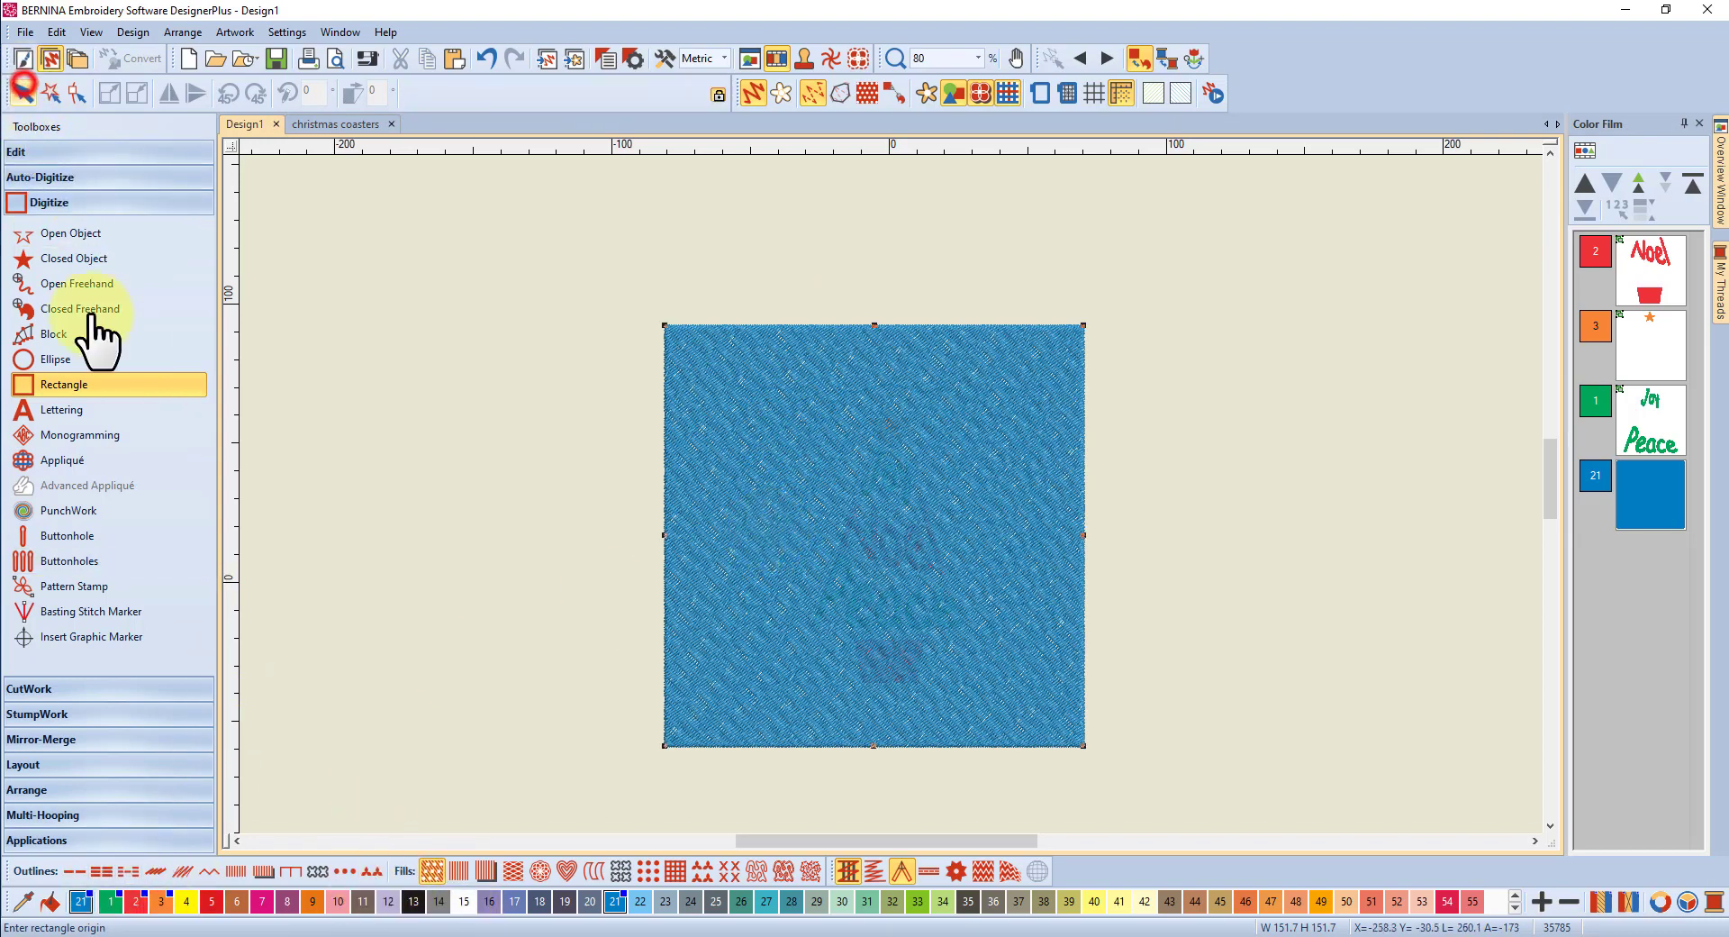
left_click(72, 871)
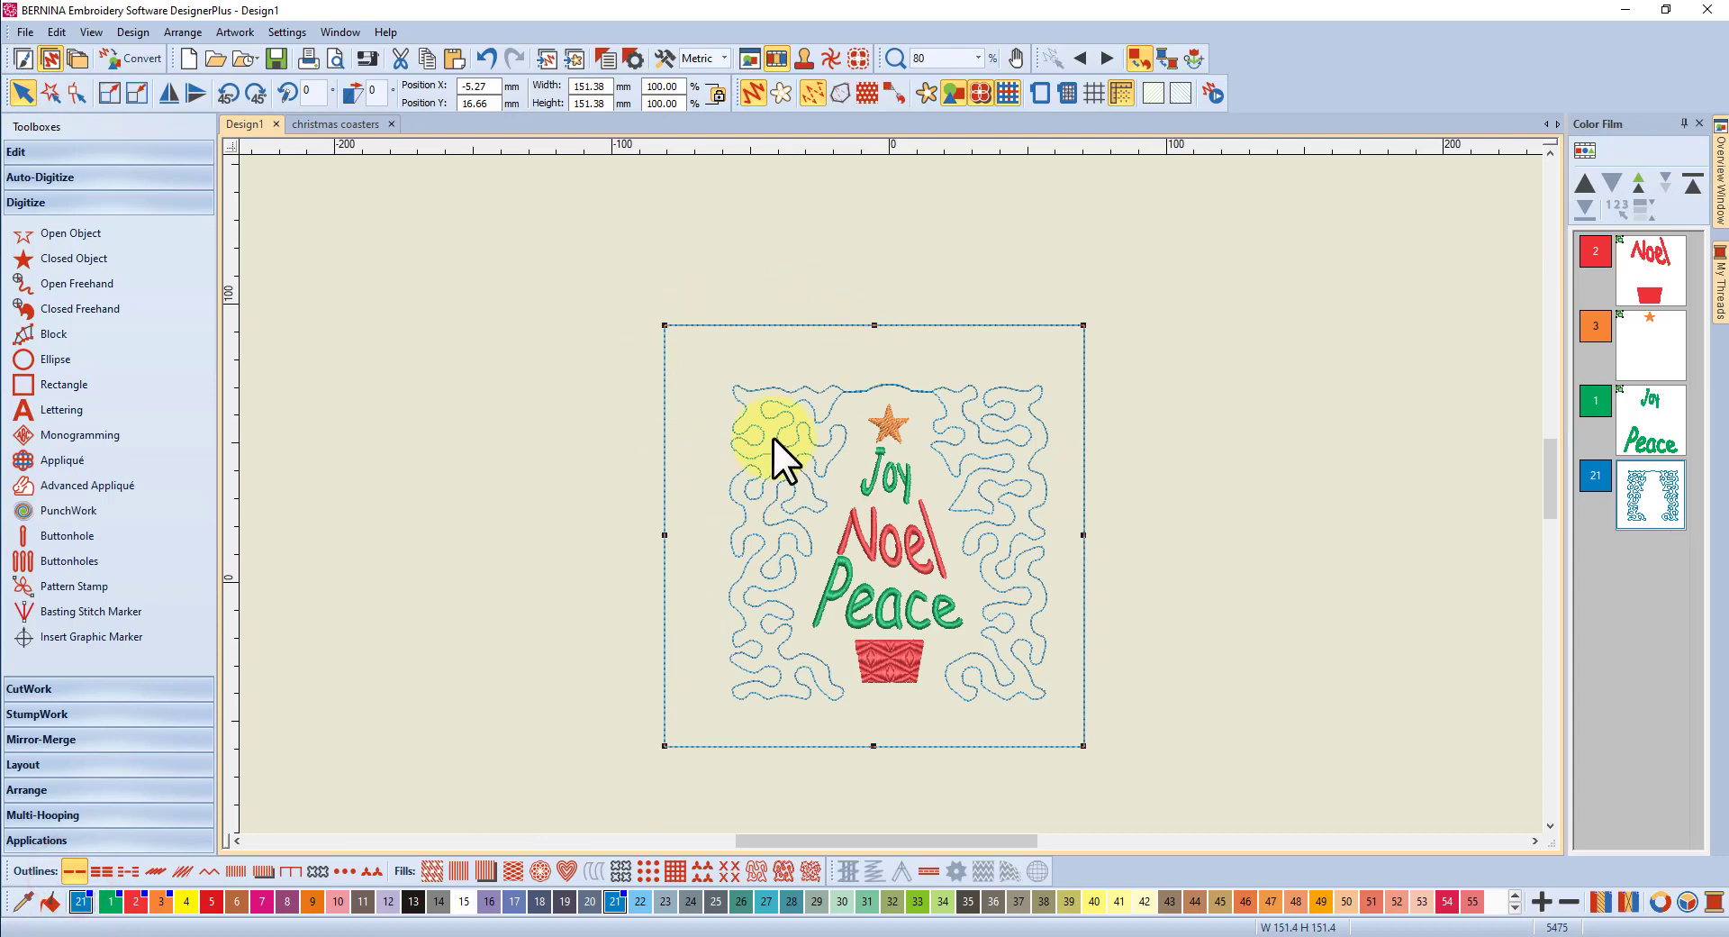
left_click(917, 901)
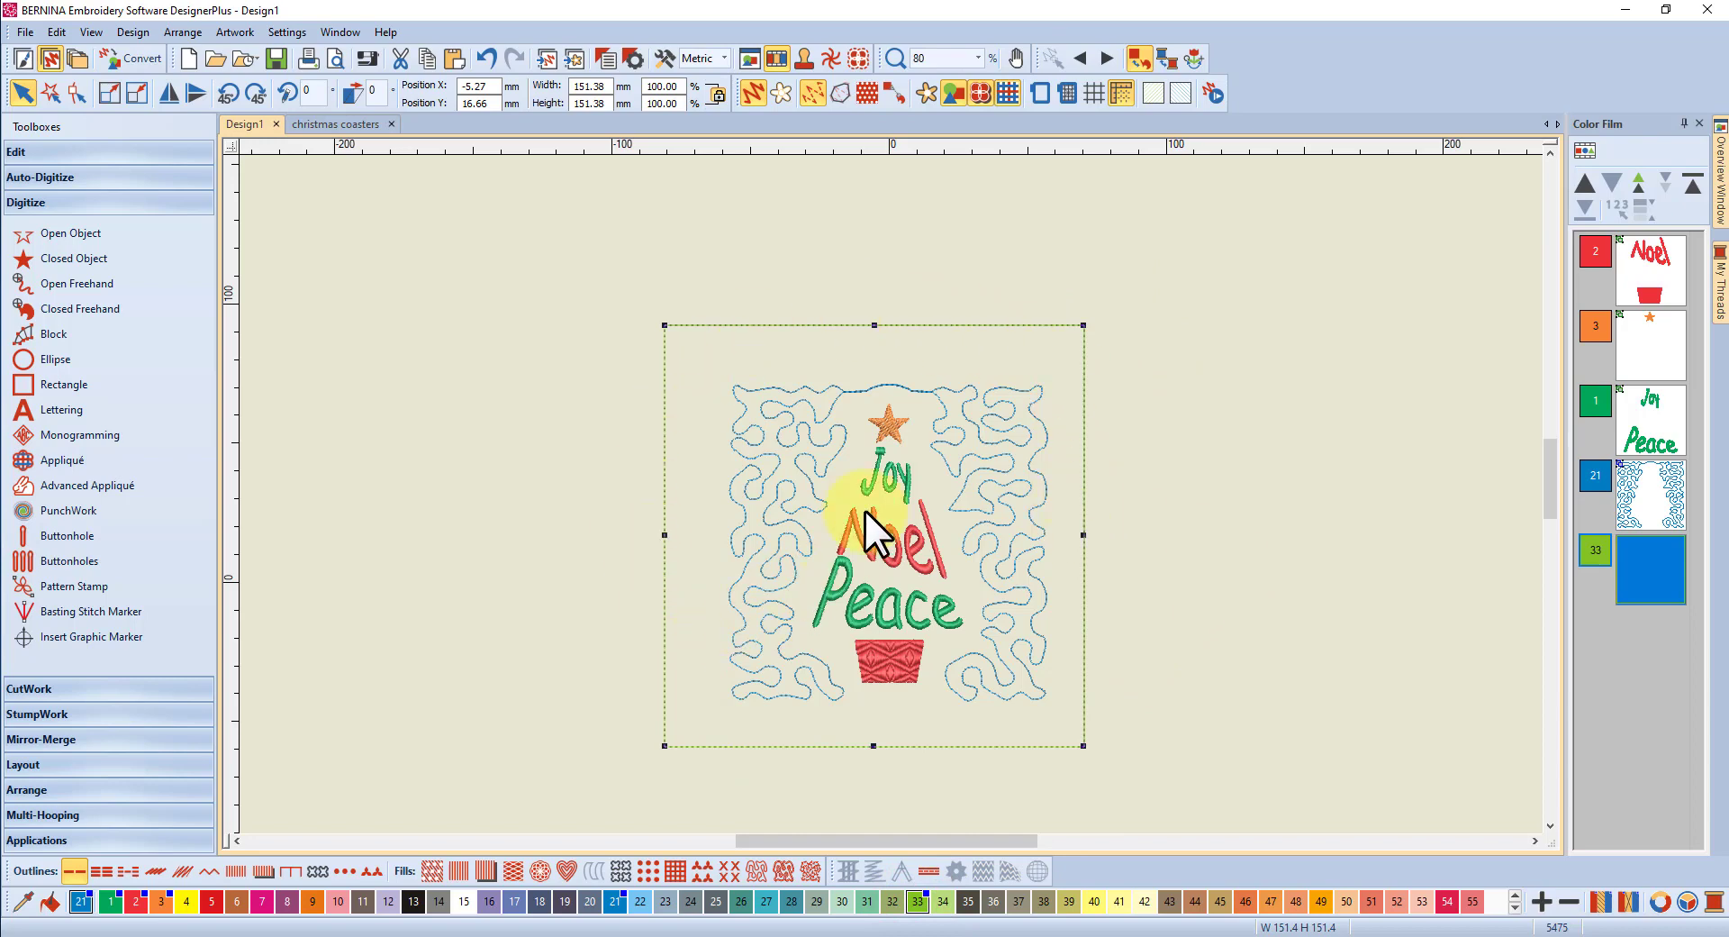
Step: Move the square outline to the start of the stitching order and resize it to 130 × 130 mm
left_click(1692, 186)
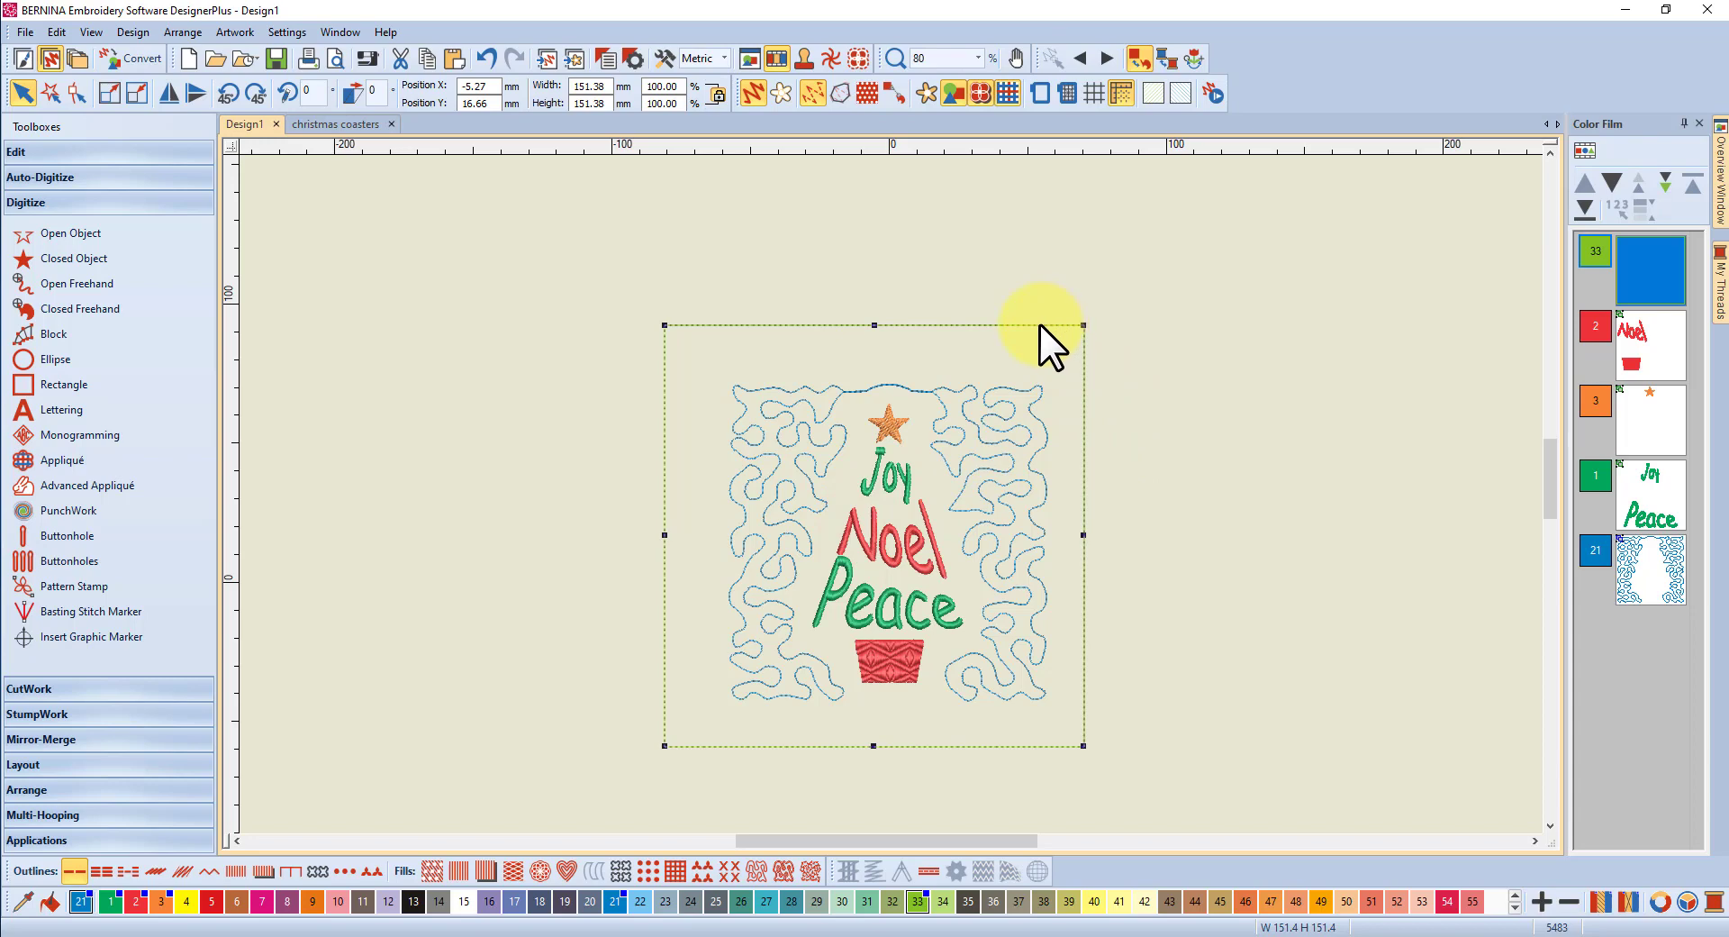
left_click(602, 87)
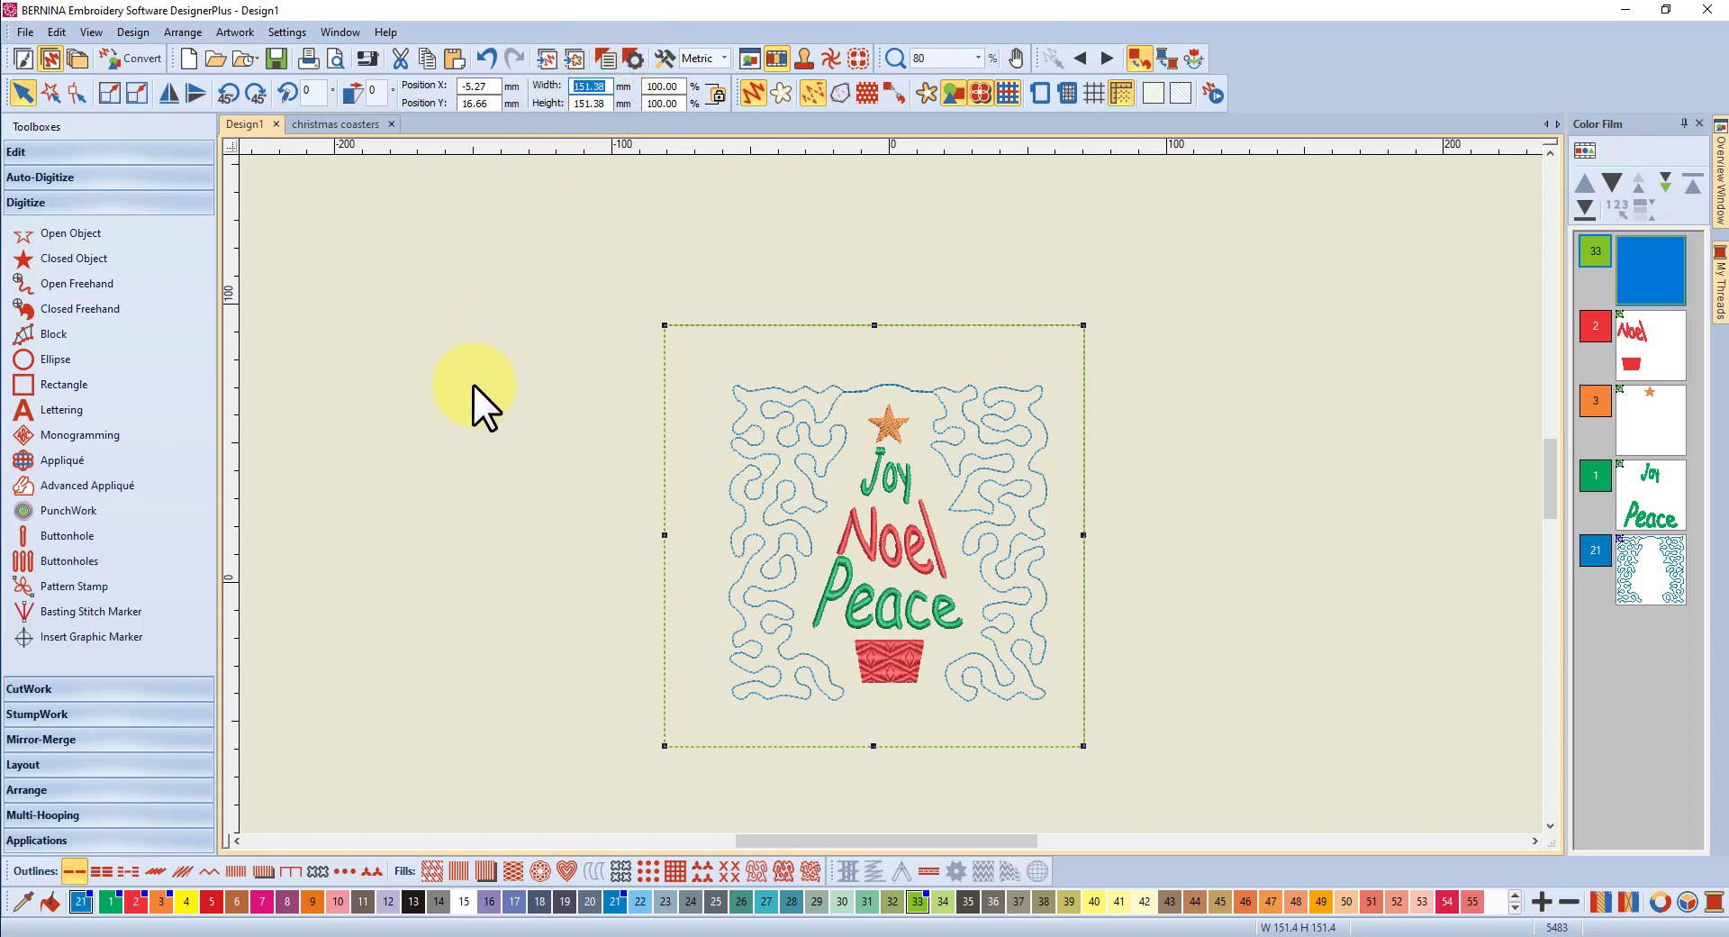
type("130")
key("Return")
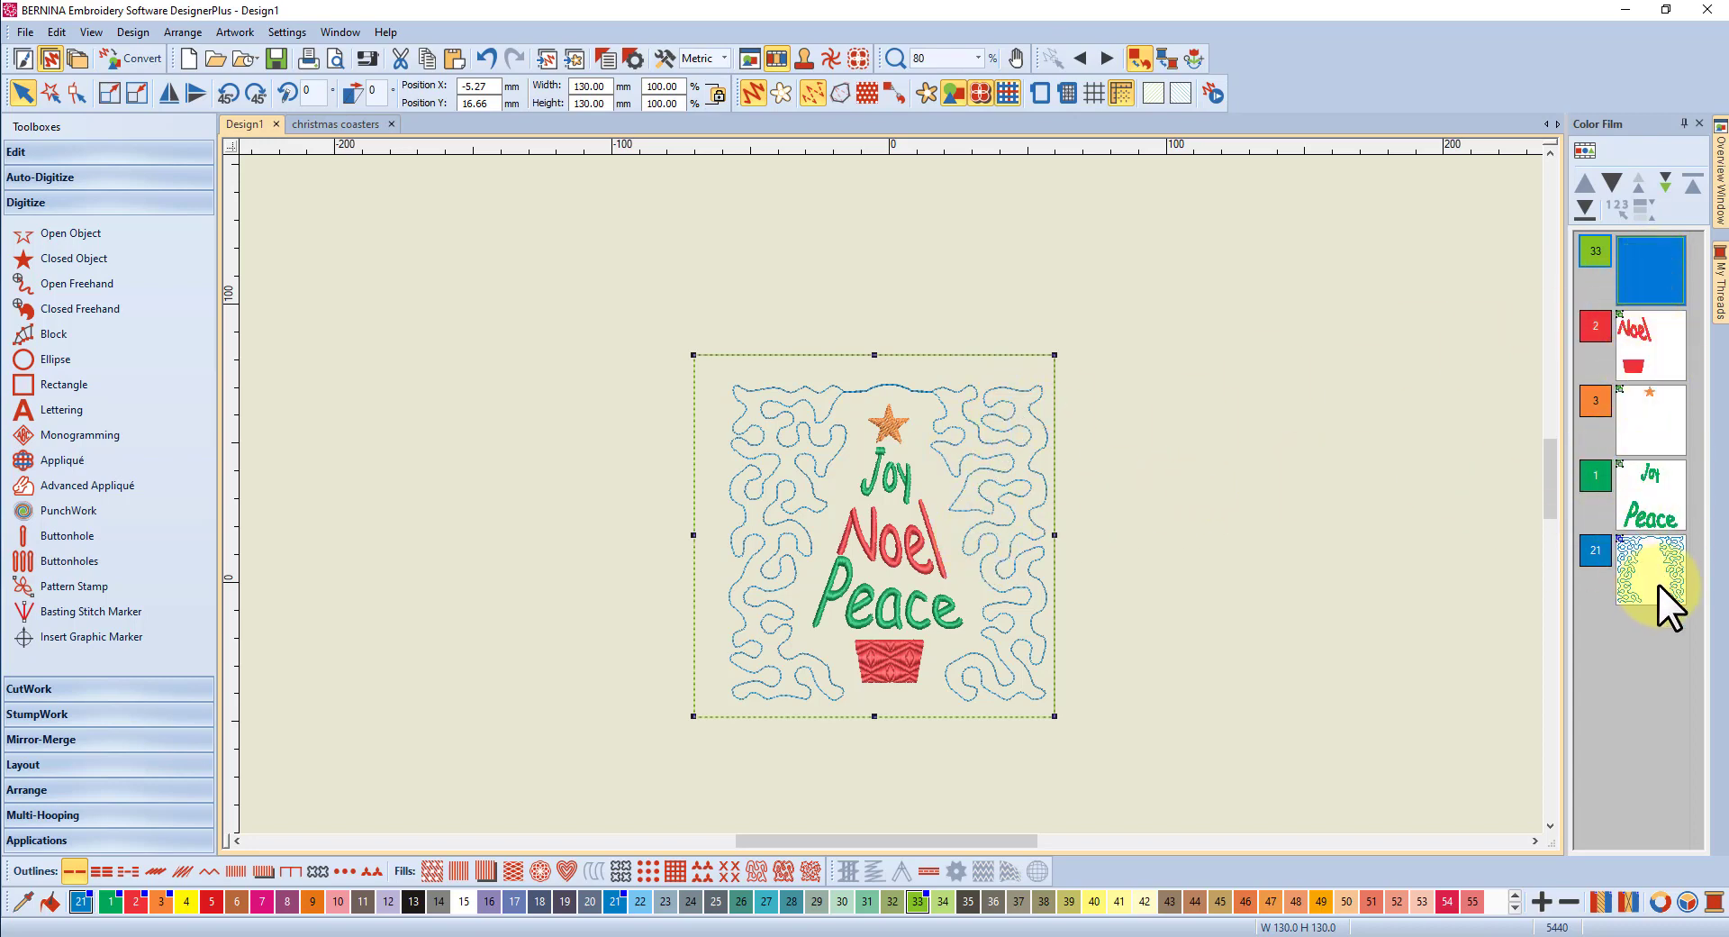
Step: Group the tree design together with its stipple quilting background
left_click(1657, 354, "shift")
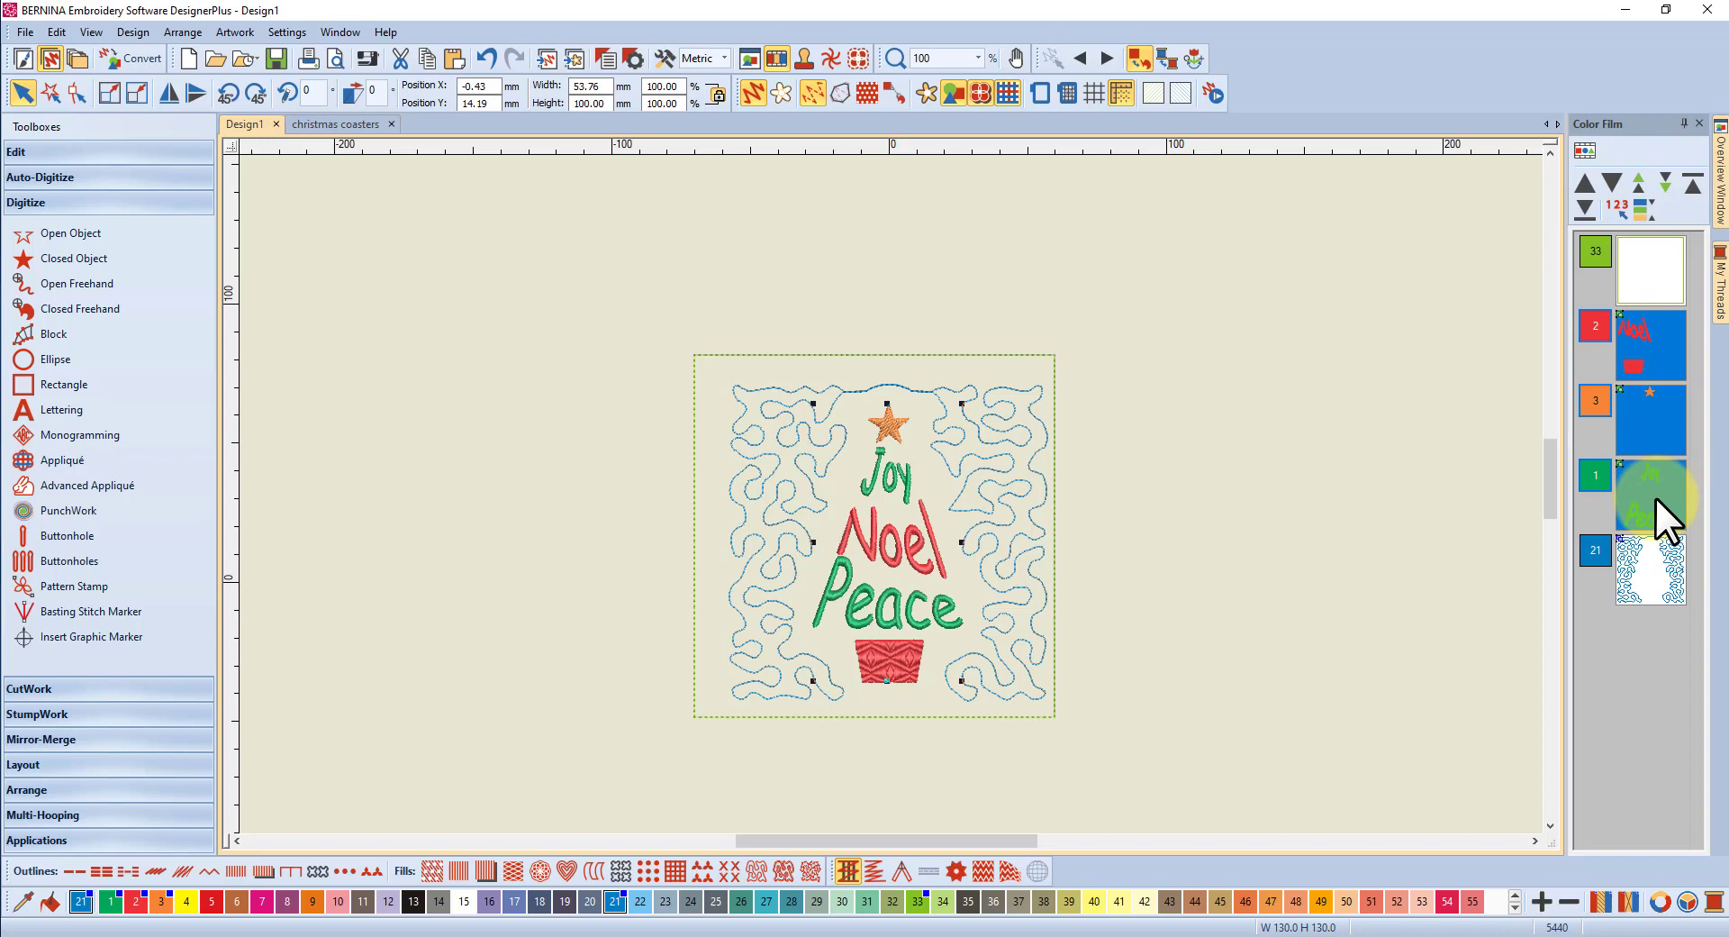
left_click(1653, 573, "shift")
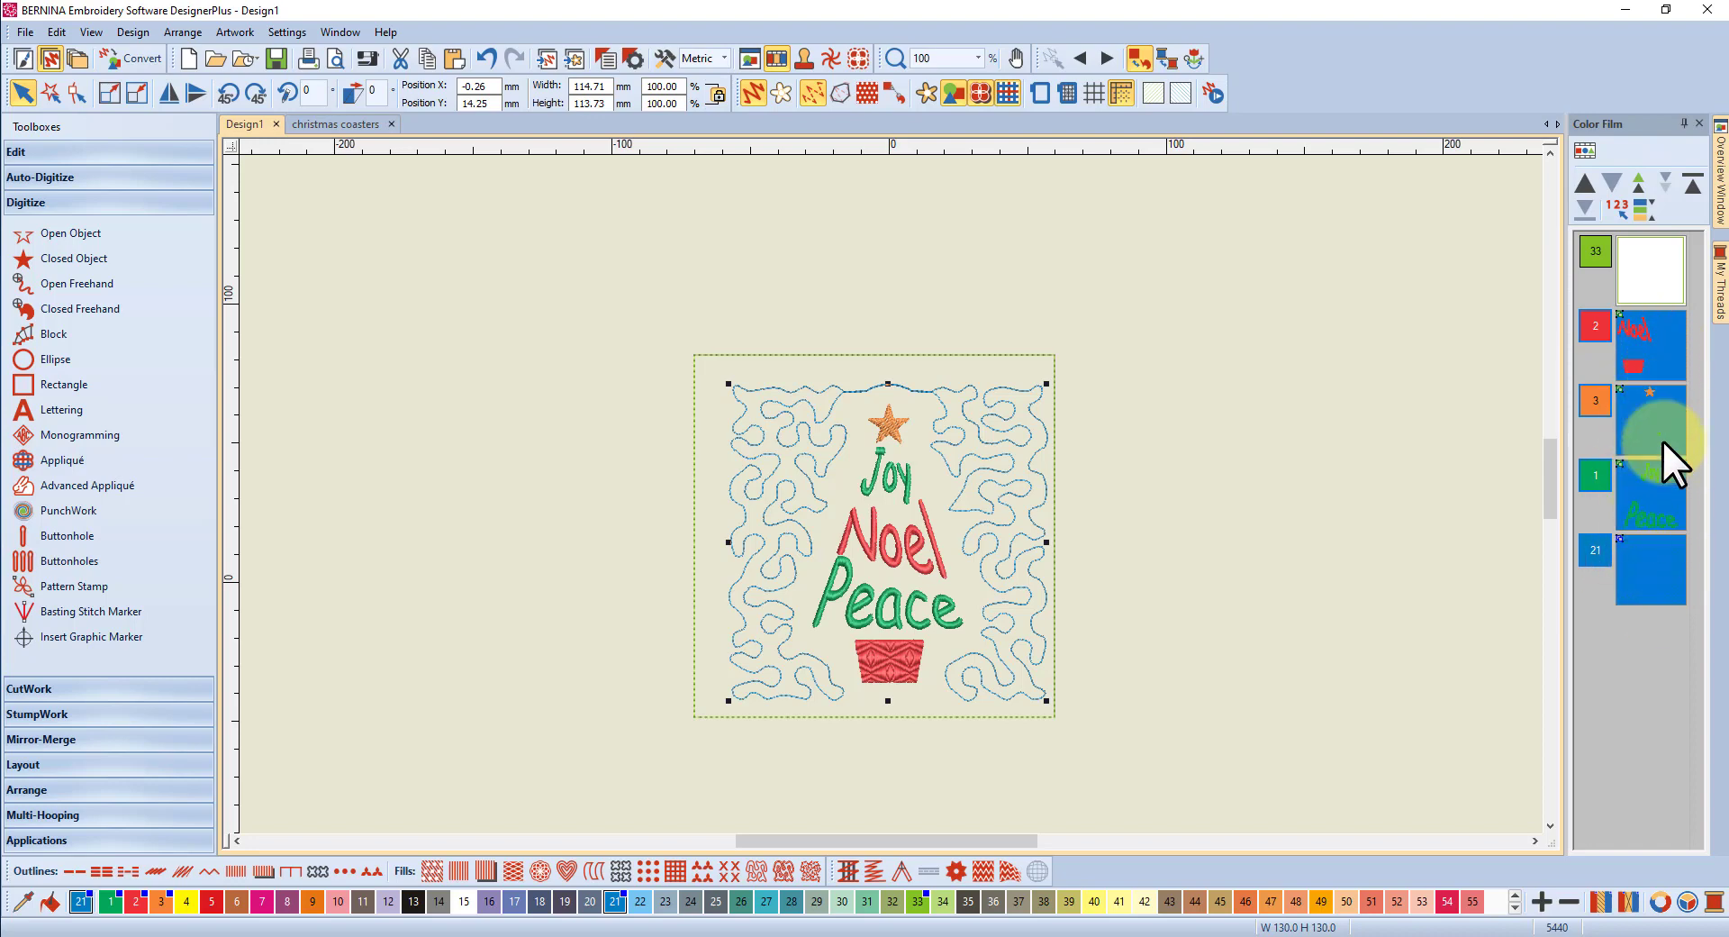
right_click(1651, 570)
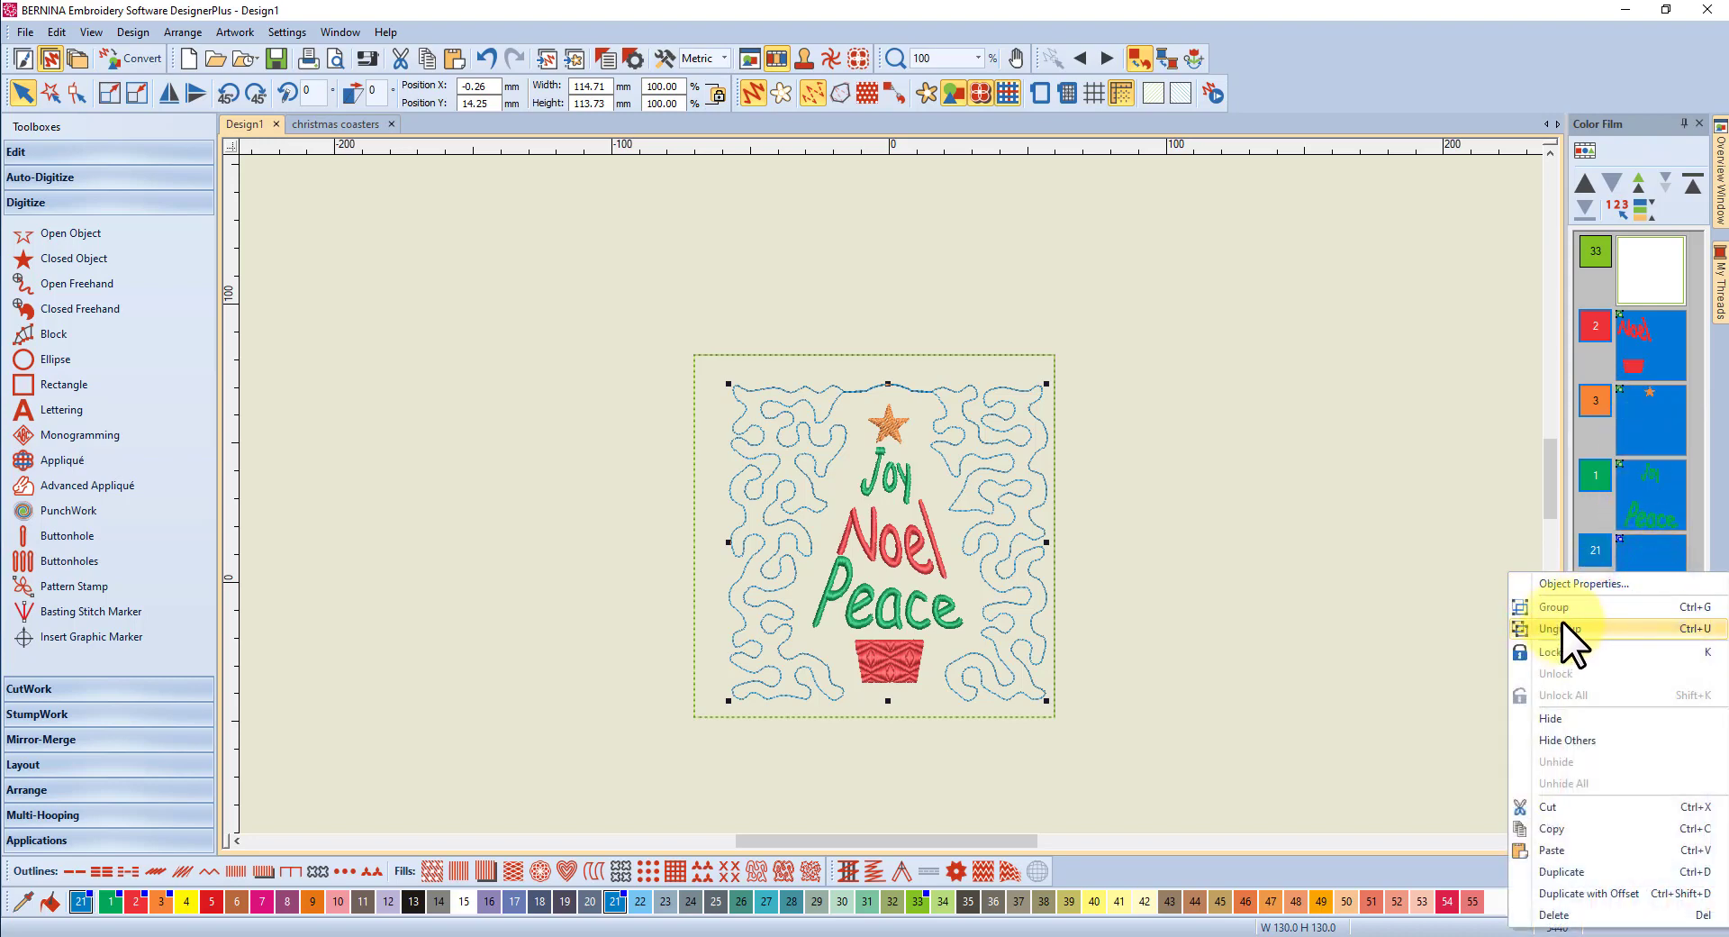
left_click(1562, 623)
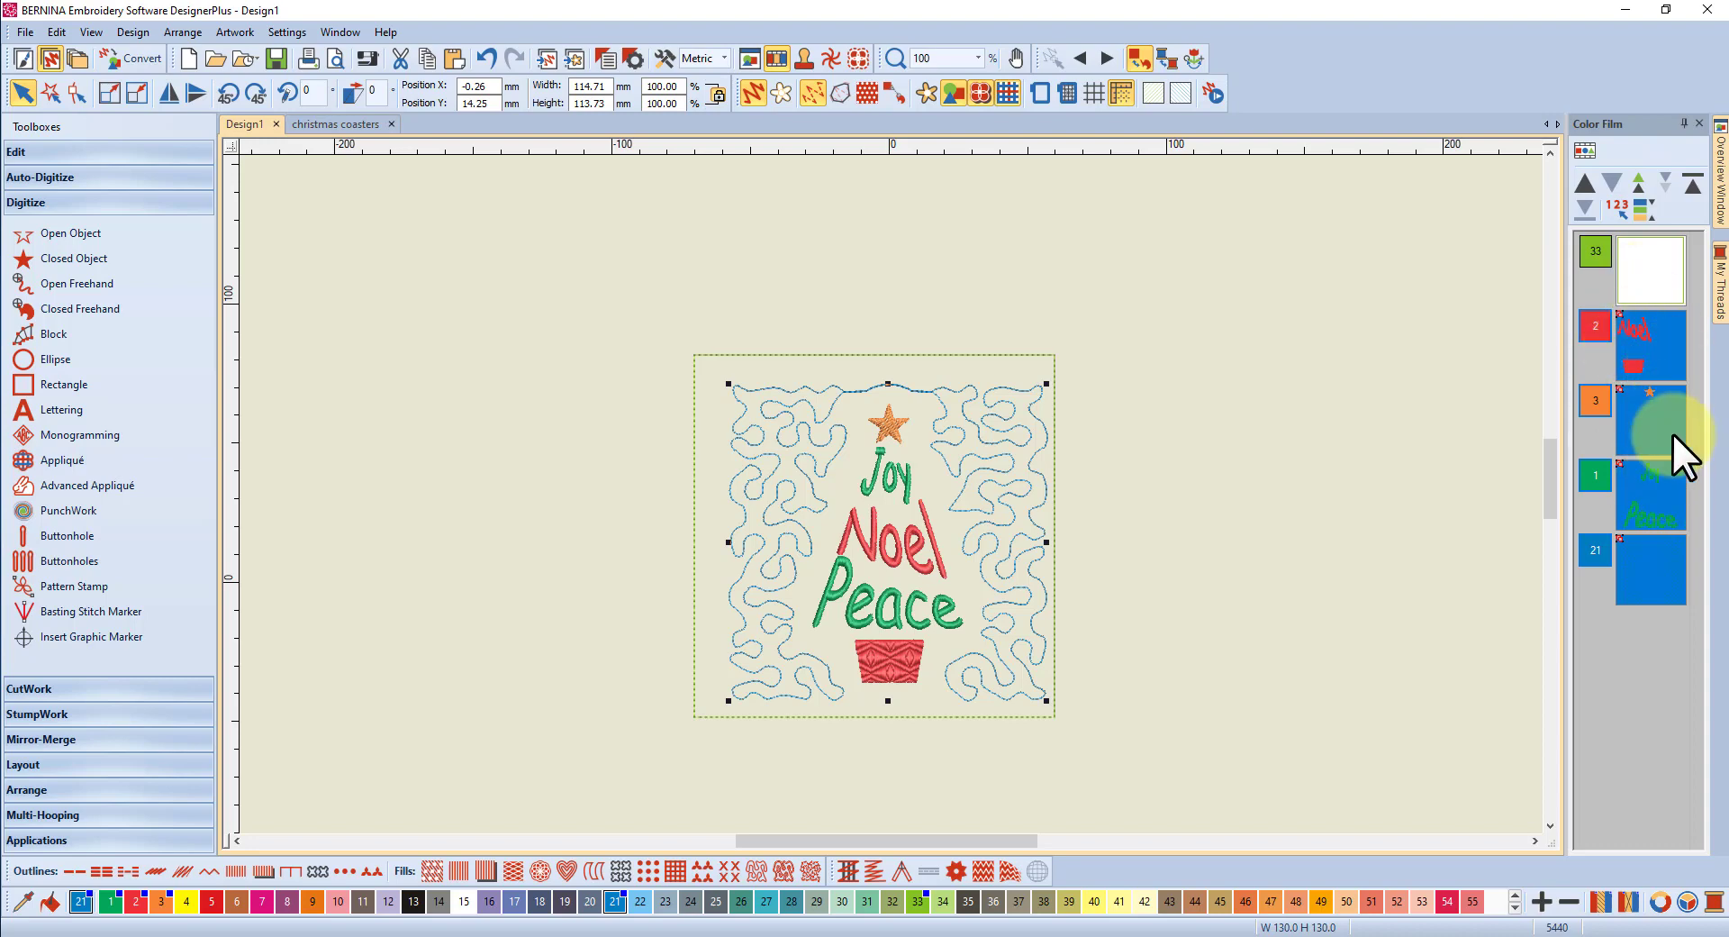
Step: Align the centers of the square outline and the grouped tree design, and clear the selection
left_click(1651, 276)
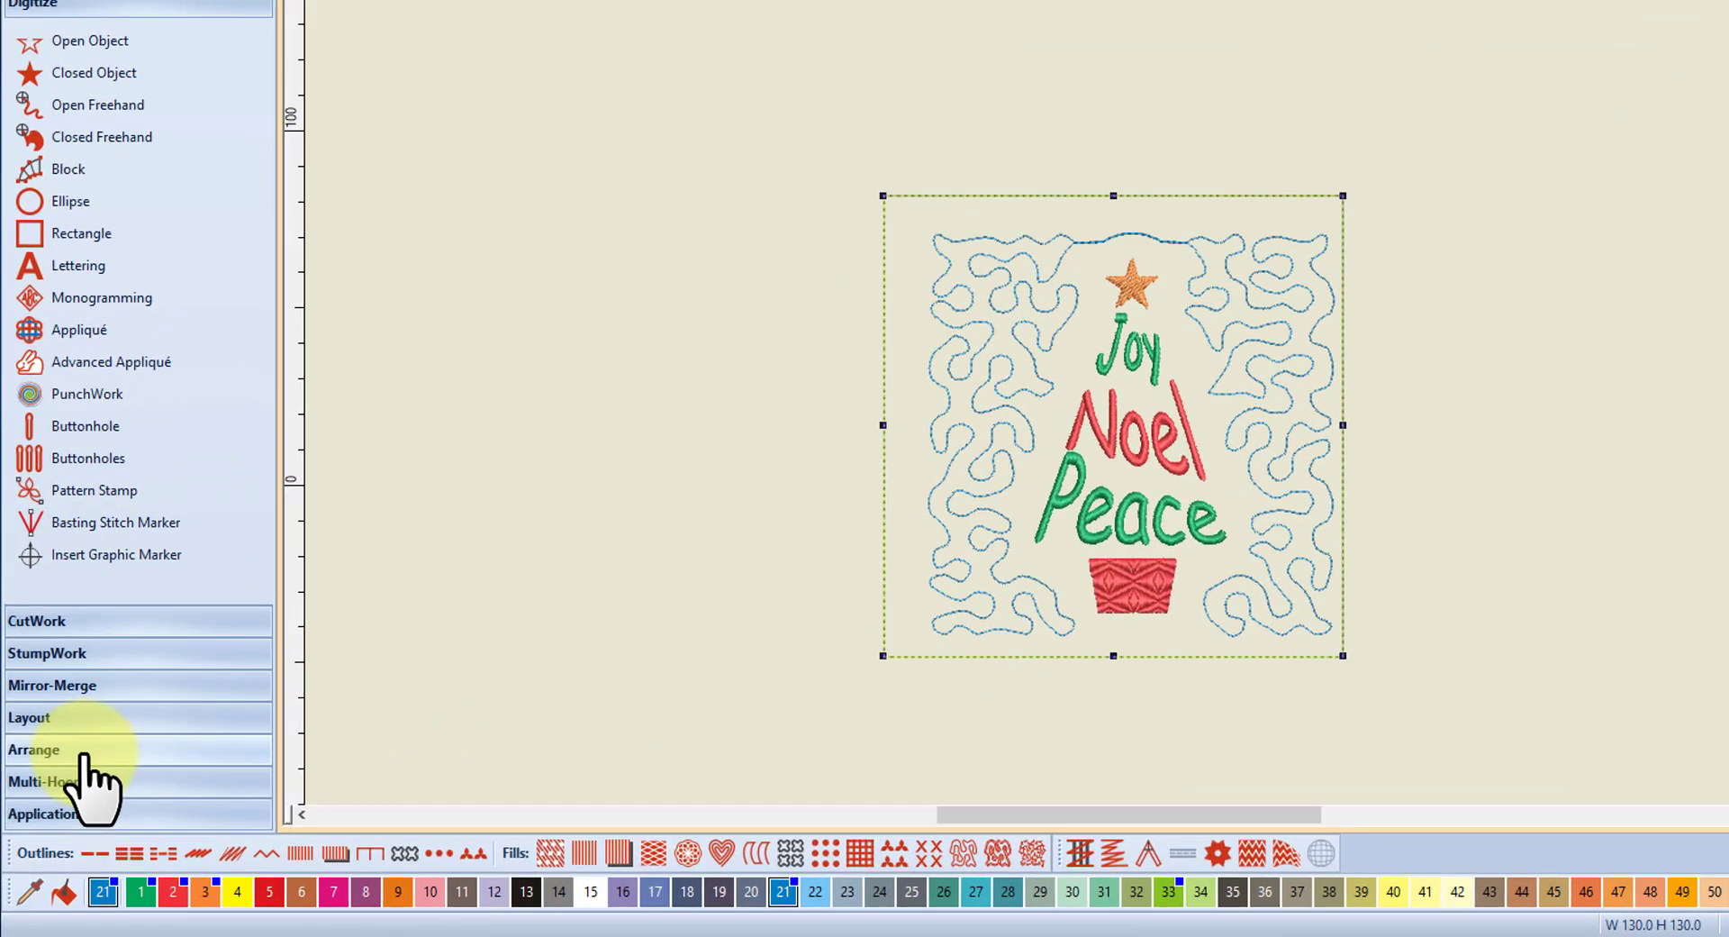
left_click(61, 791)
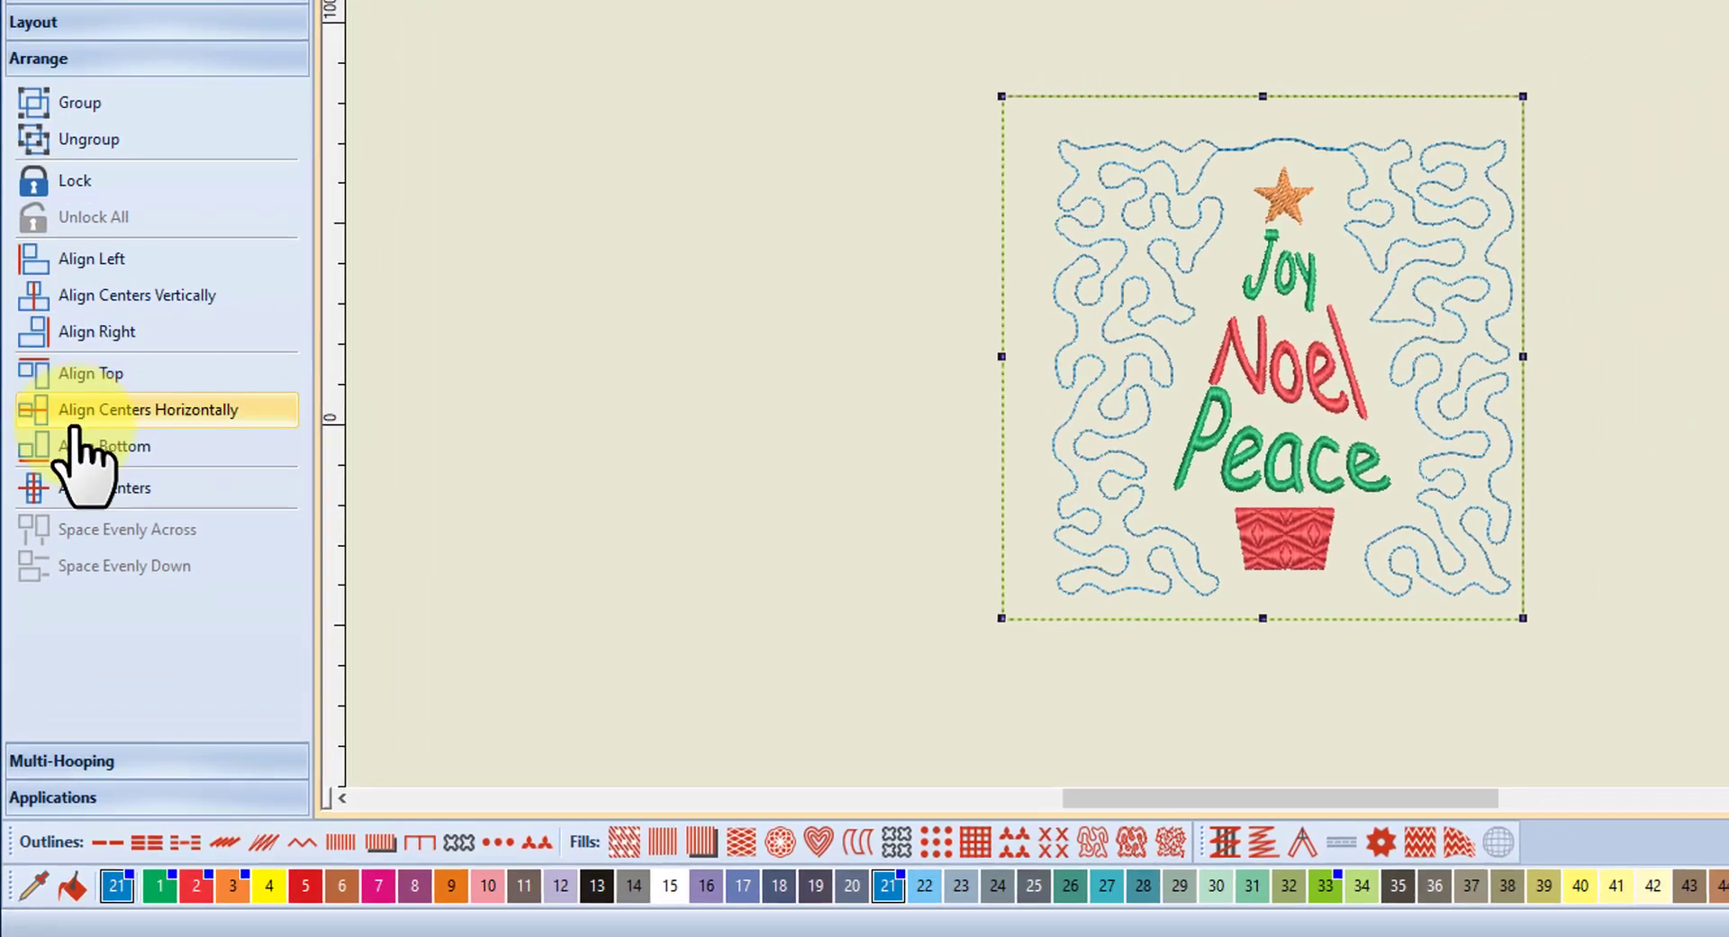
left_click(78, 501)
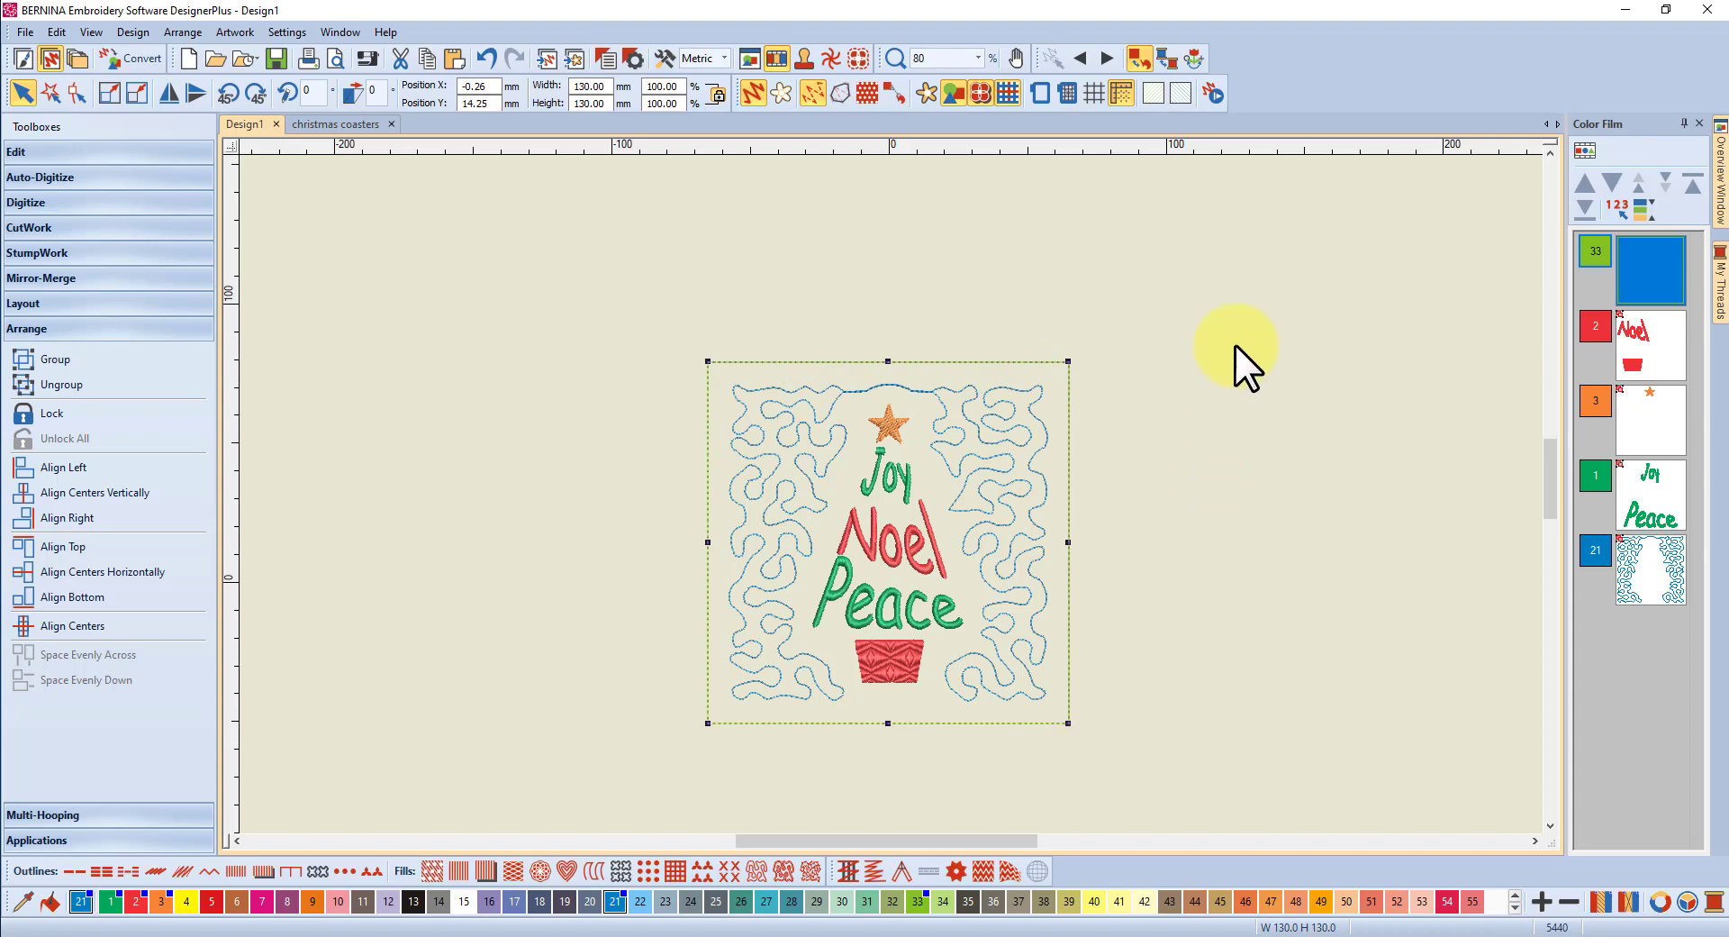
left_click(1386, 337)
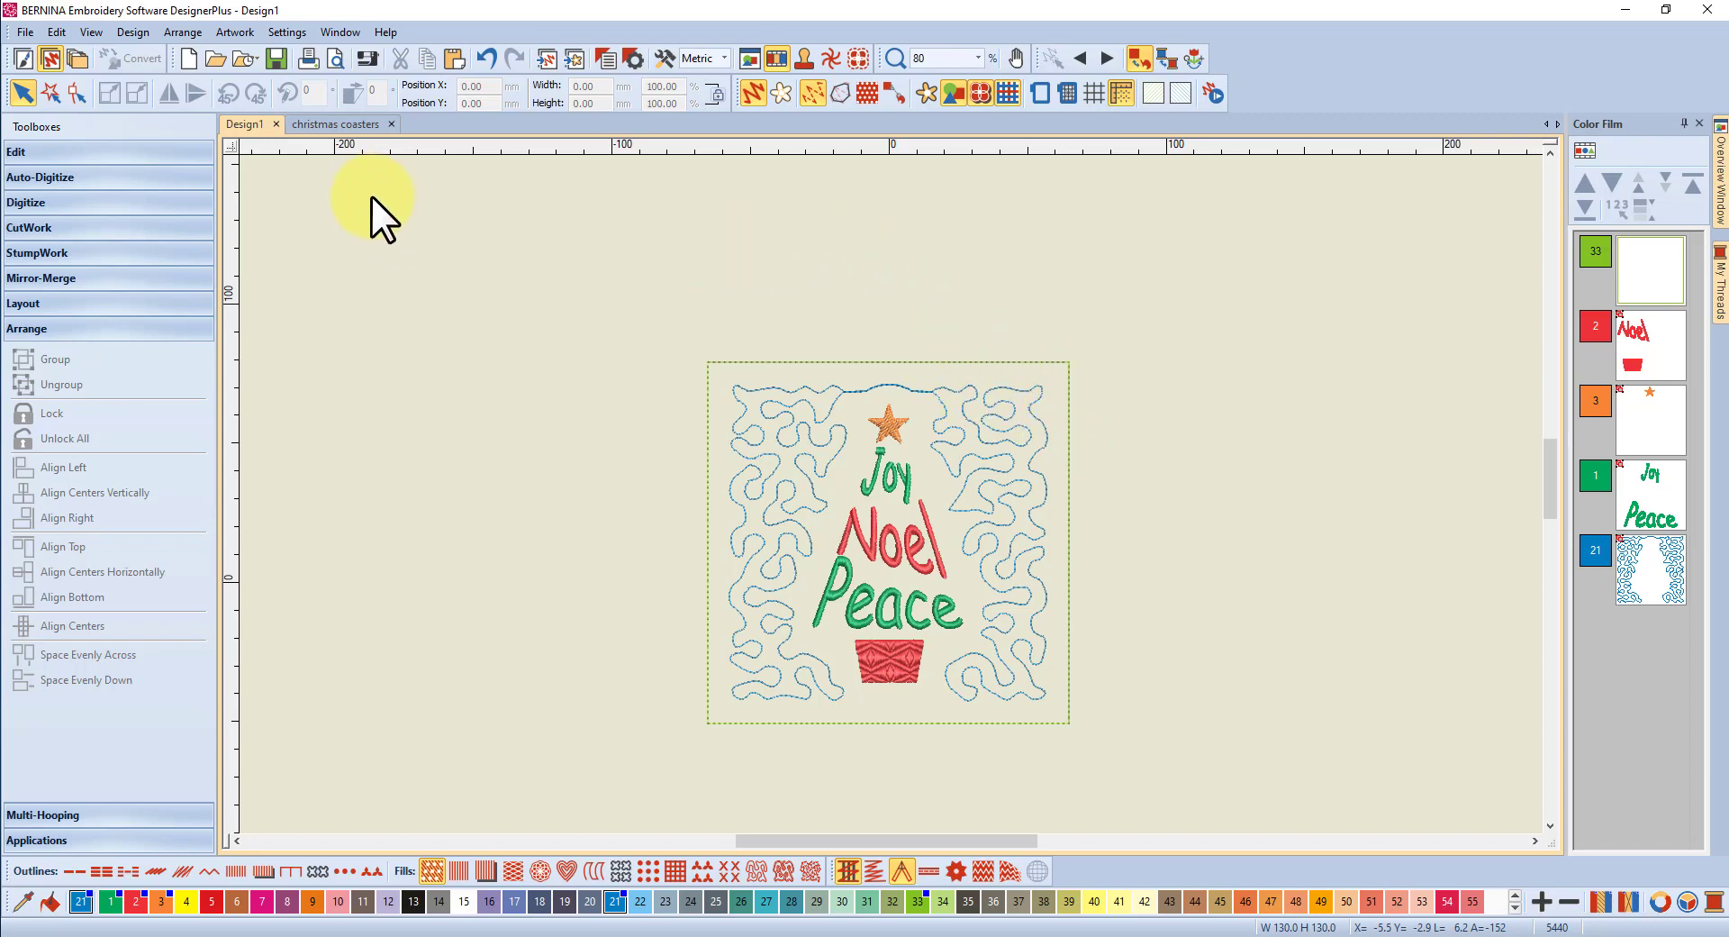
Step: Switch to the christmas coasters design and examine how the repeated coasters are laid out in the hoop
left_click(333, 124)
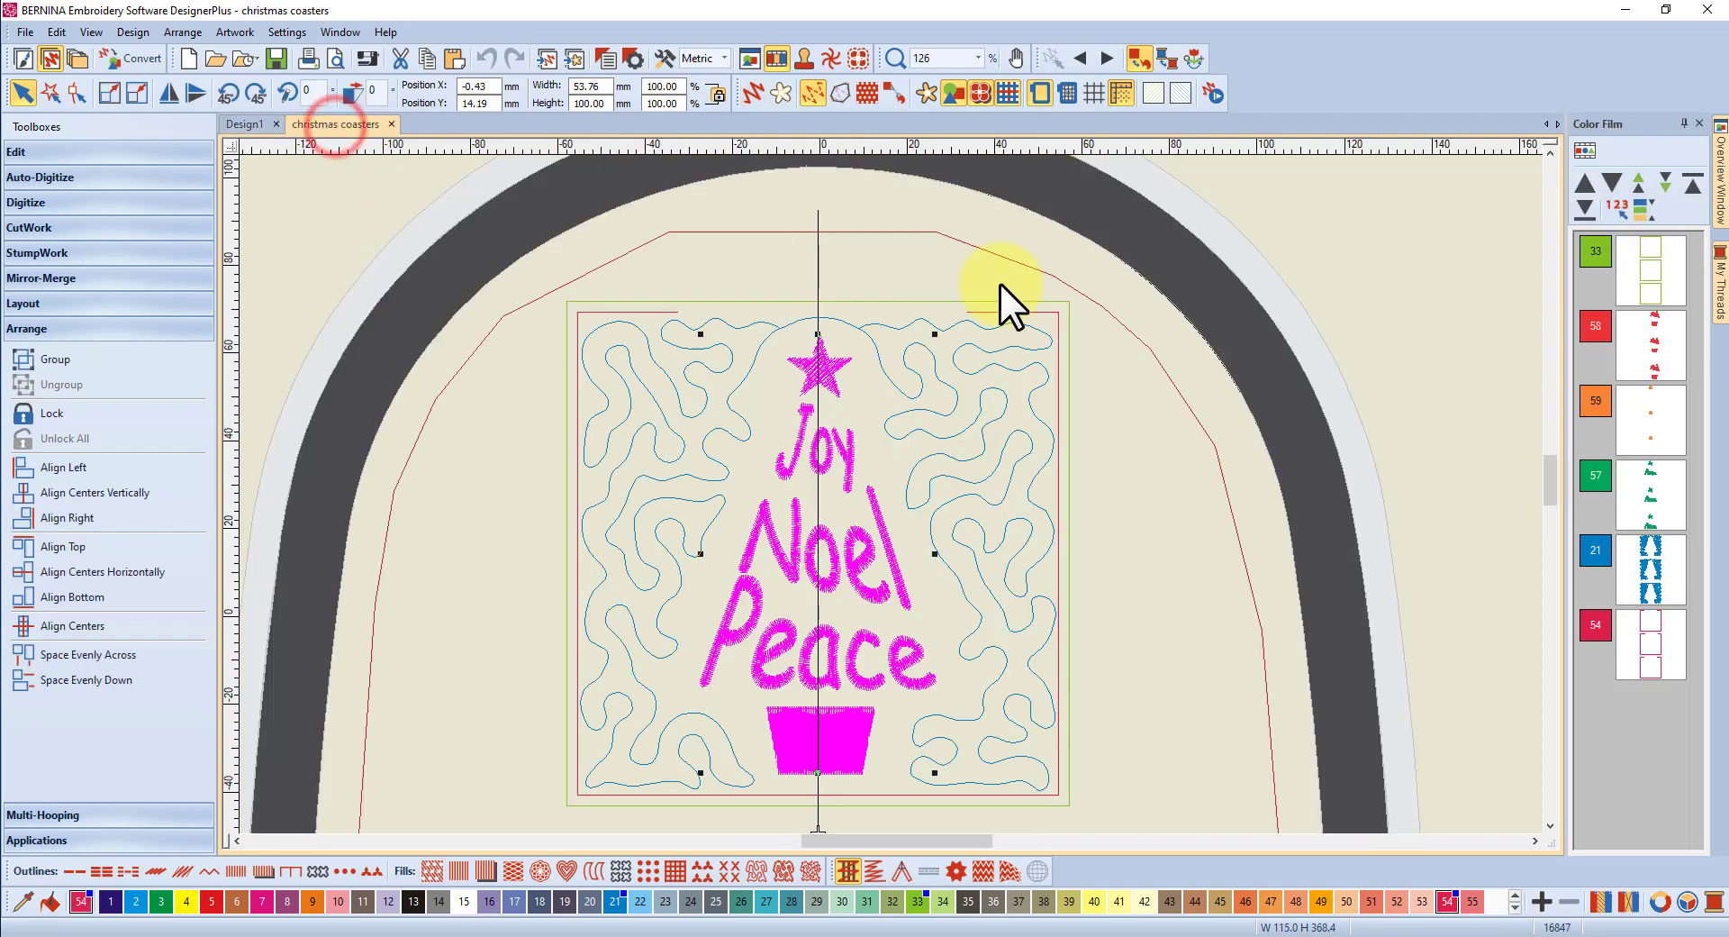
scroll(890, 493, "down", 6)
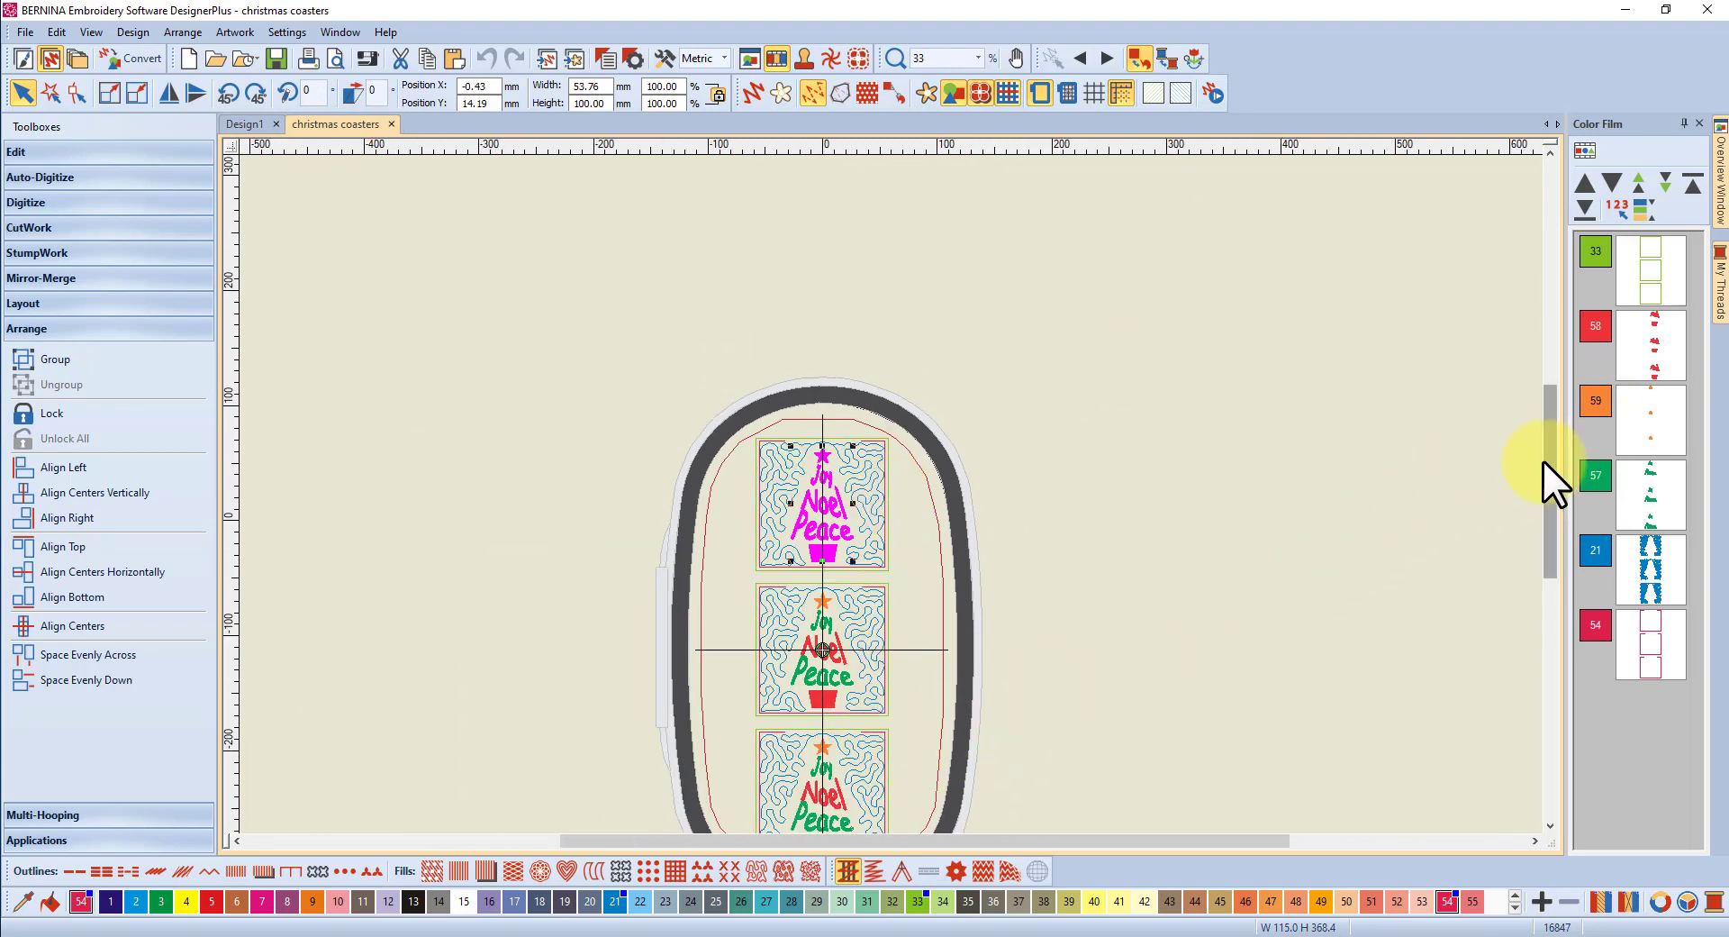
left_click_drag(1543, 462, 1545, 511)
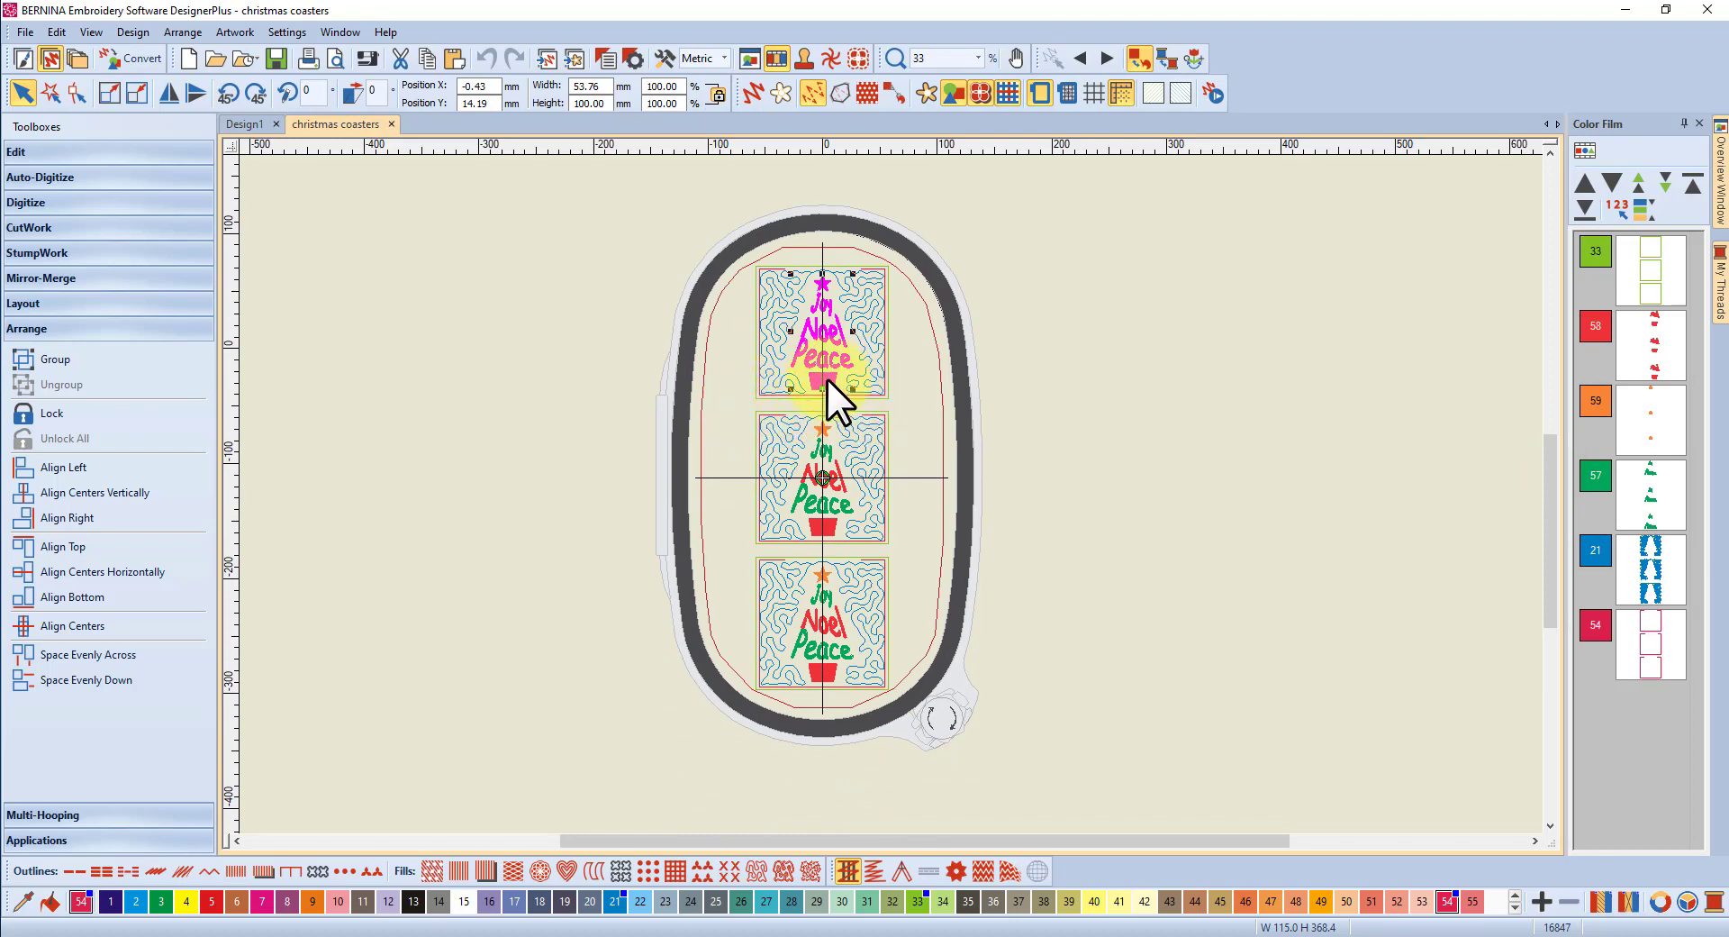
scroll(890, 494, "up", 4)
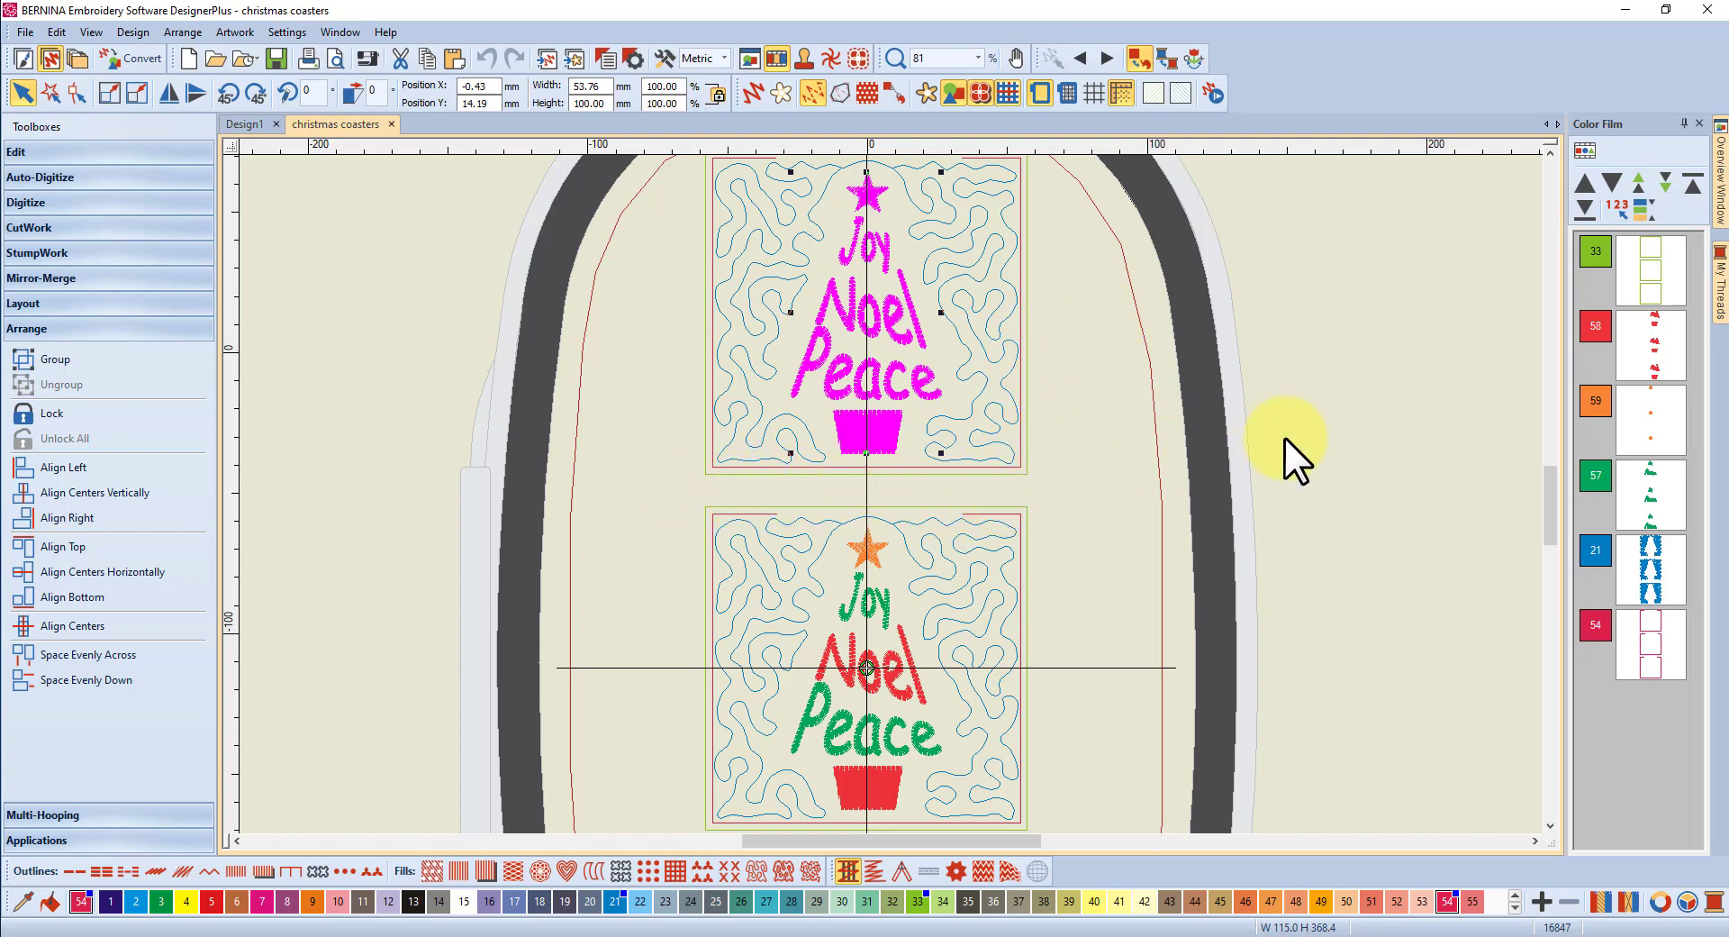
Step: Return to Design1 and digitize a rectangle about 120.5 mm square around the stipple background, inside the green outline
left_click_drag(1547, 510, 1547, 494)
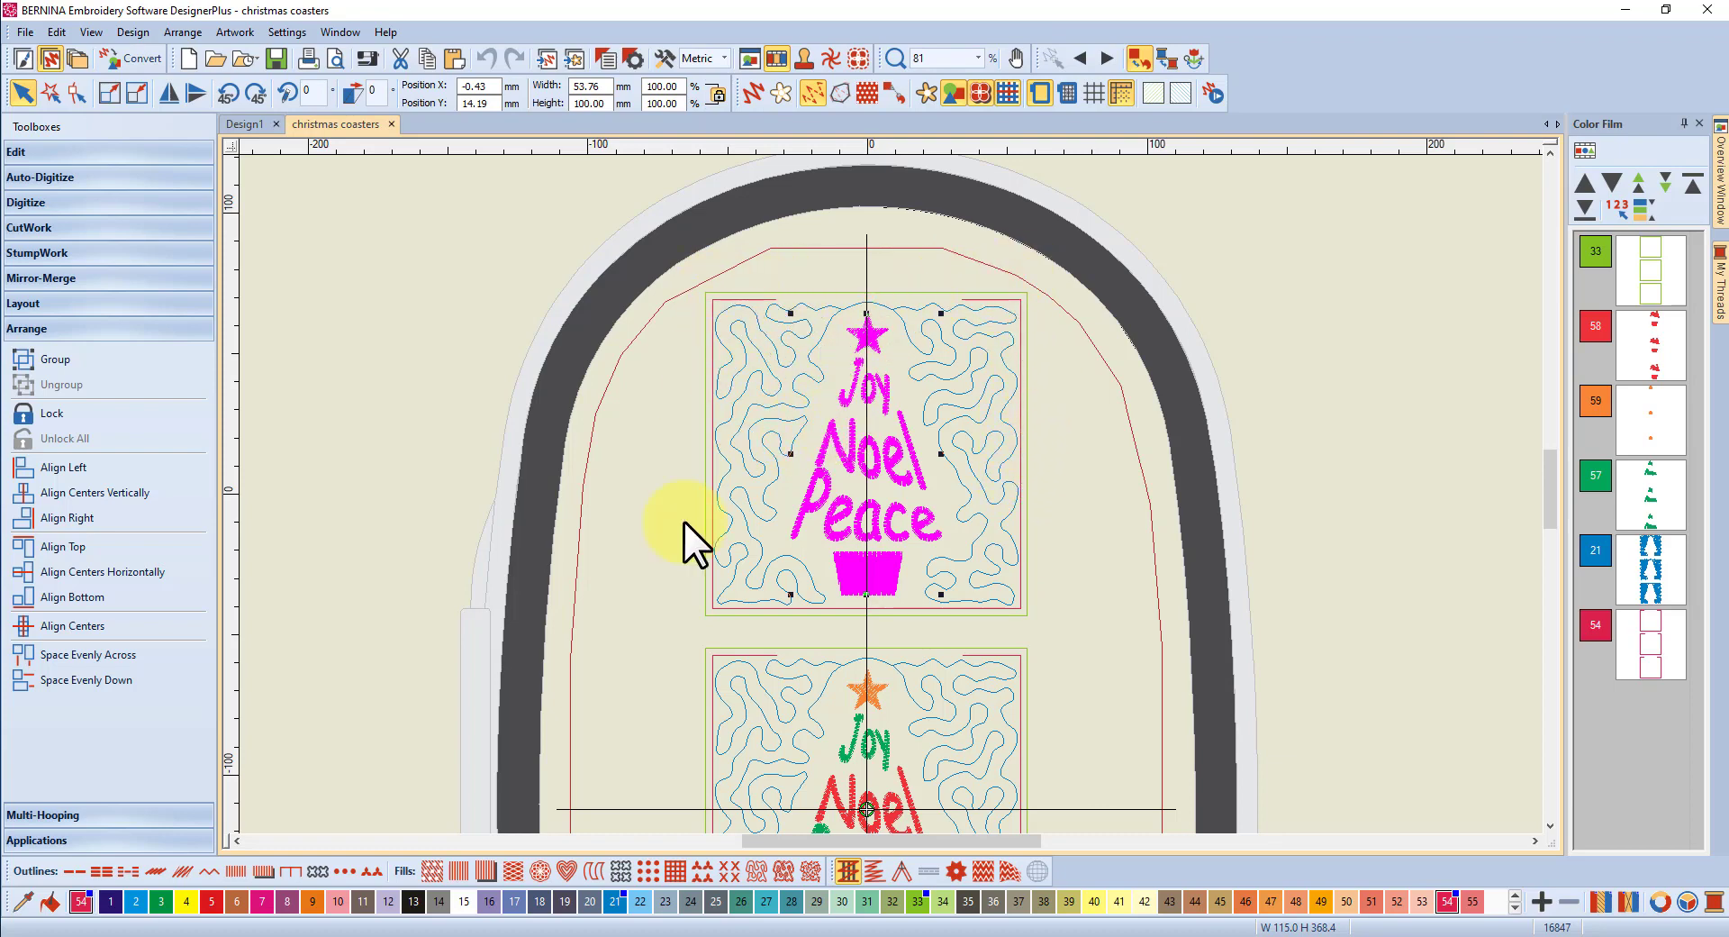
left_click(258, 122)
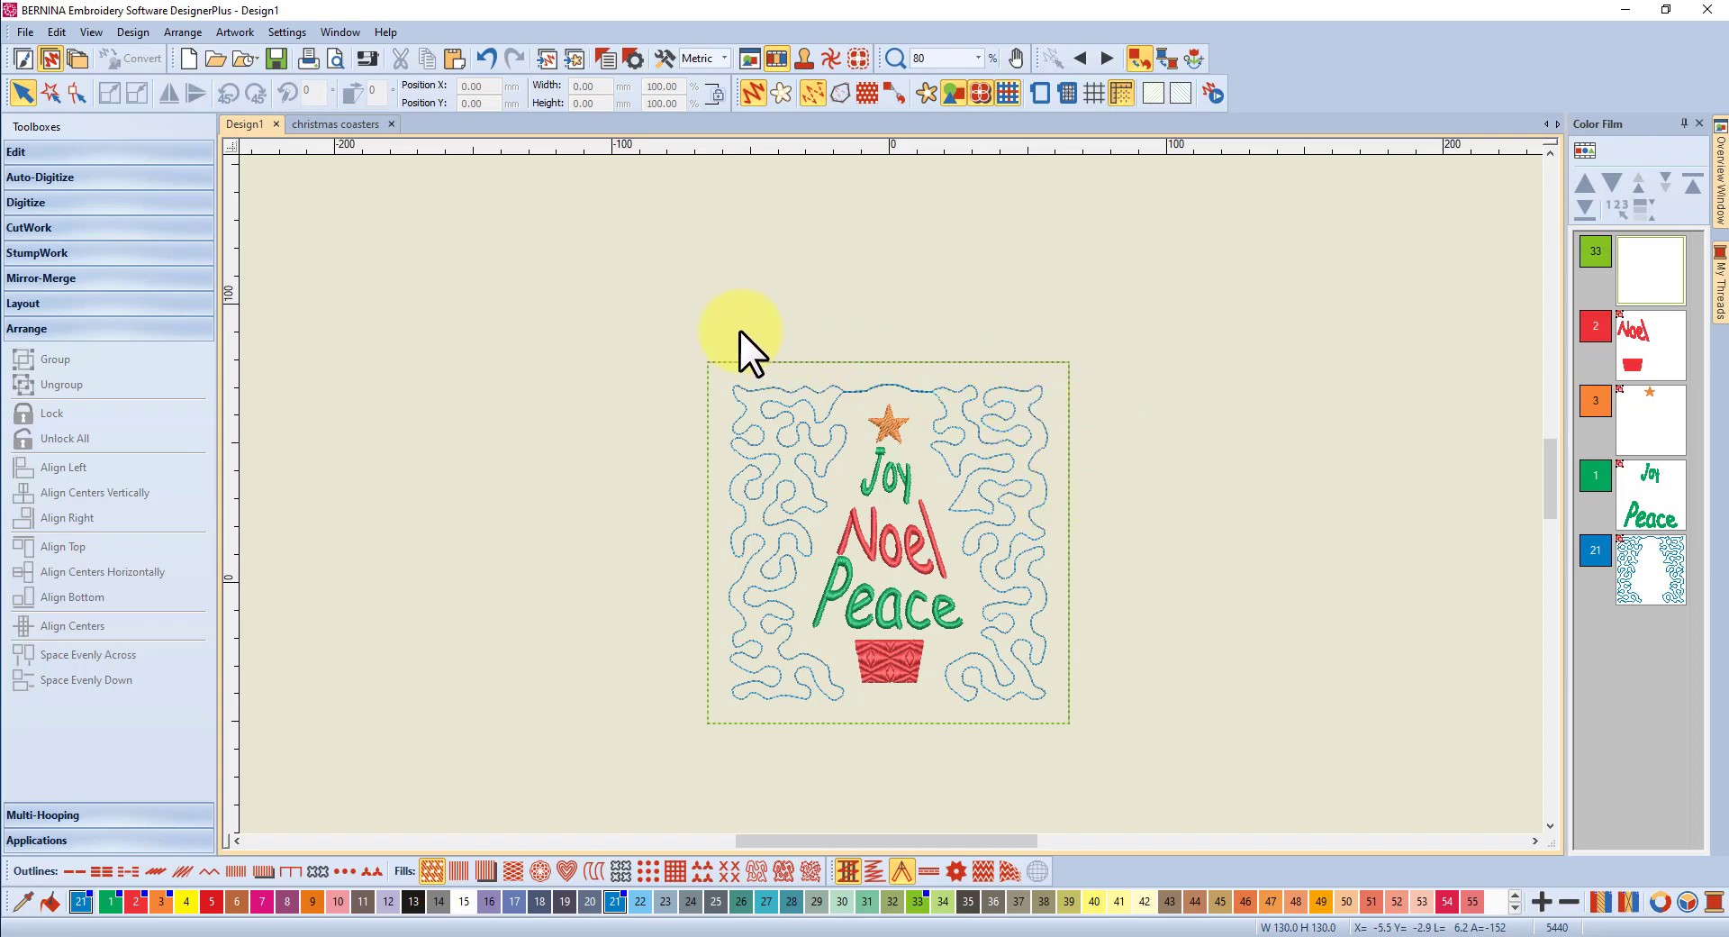
left_click(41, 204)
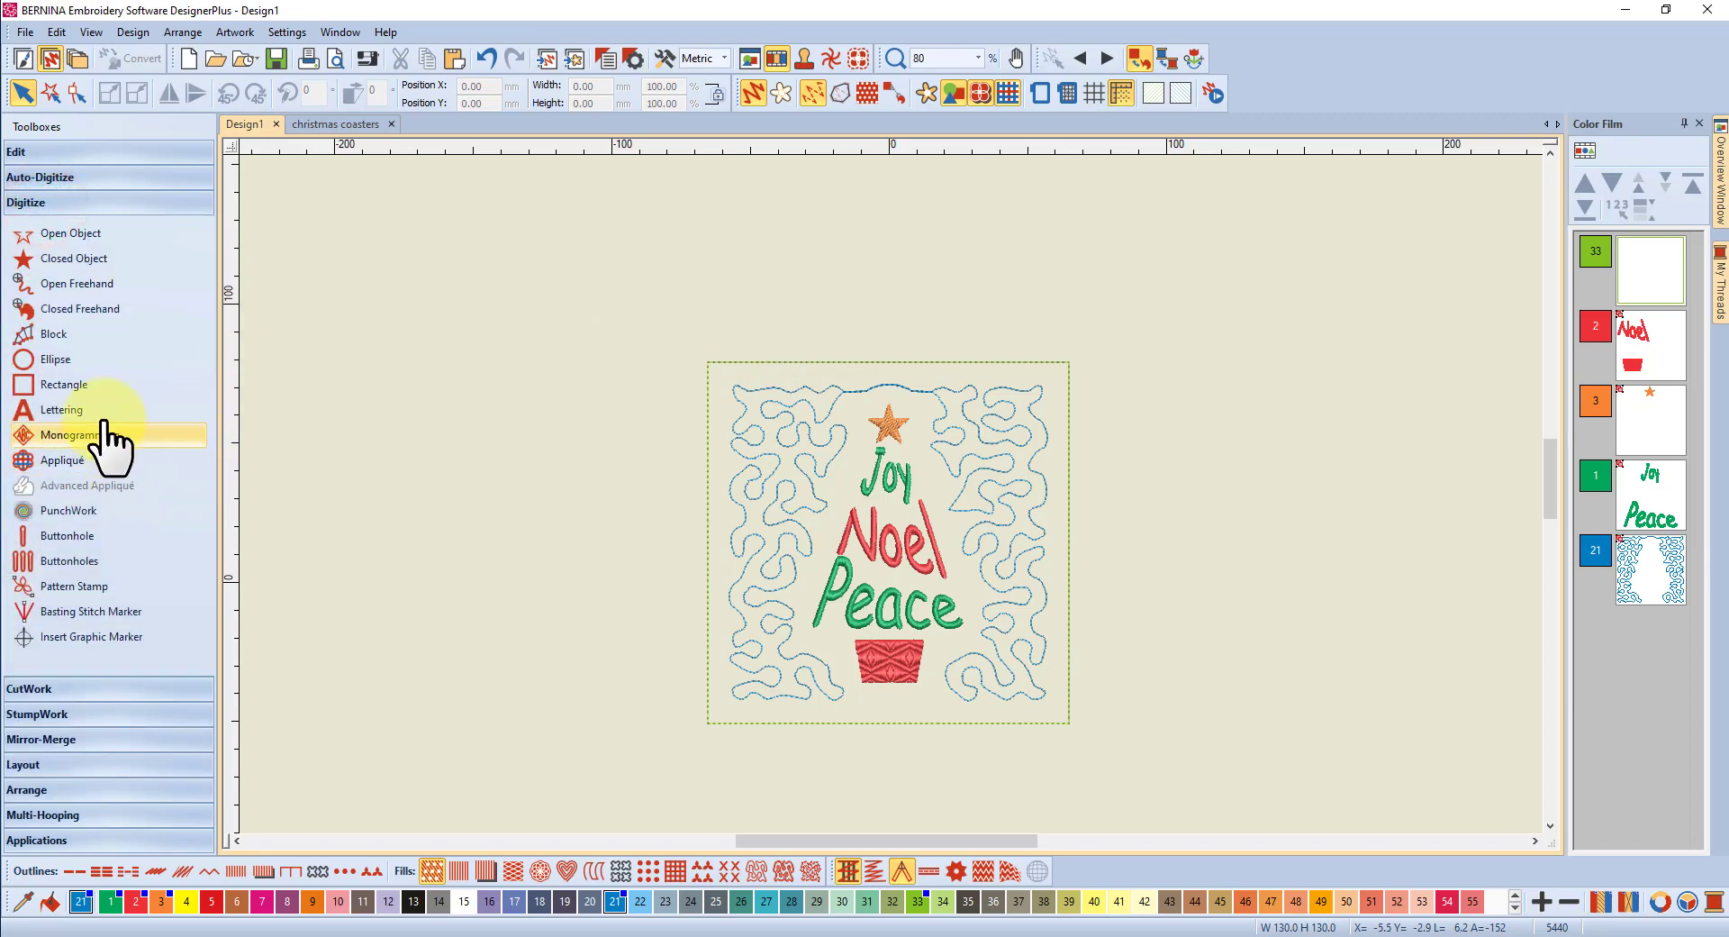
left_click(56, 390)
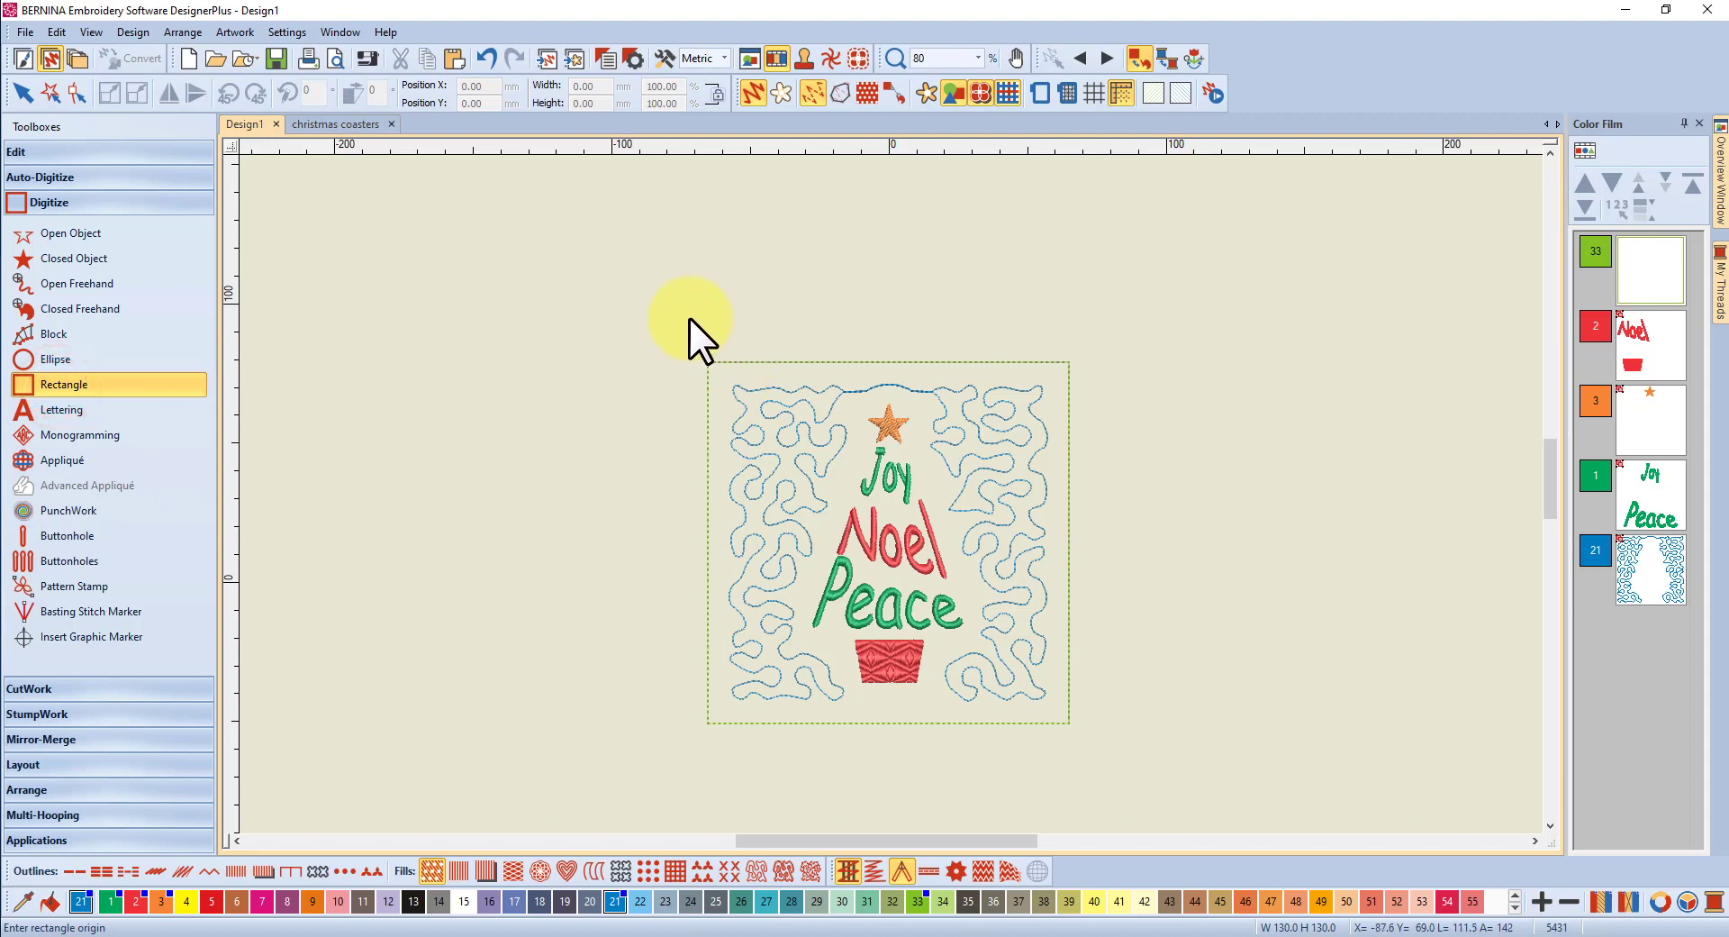
left_click(719, 375)
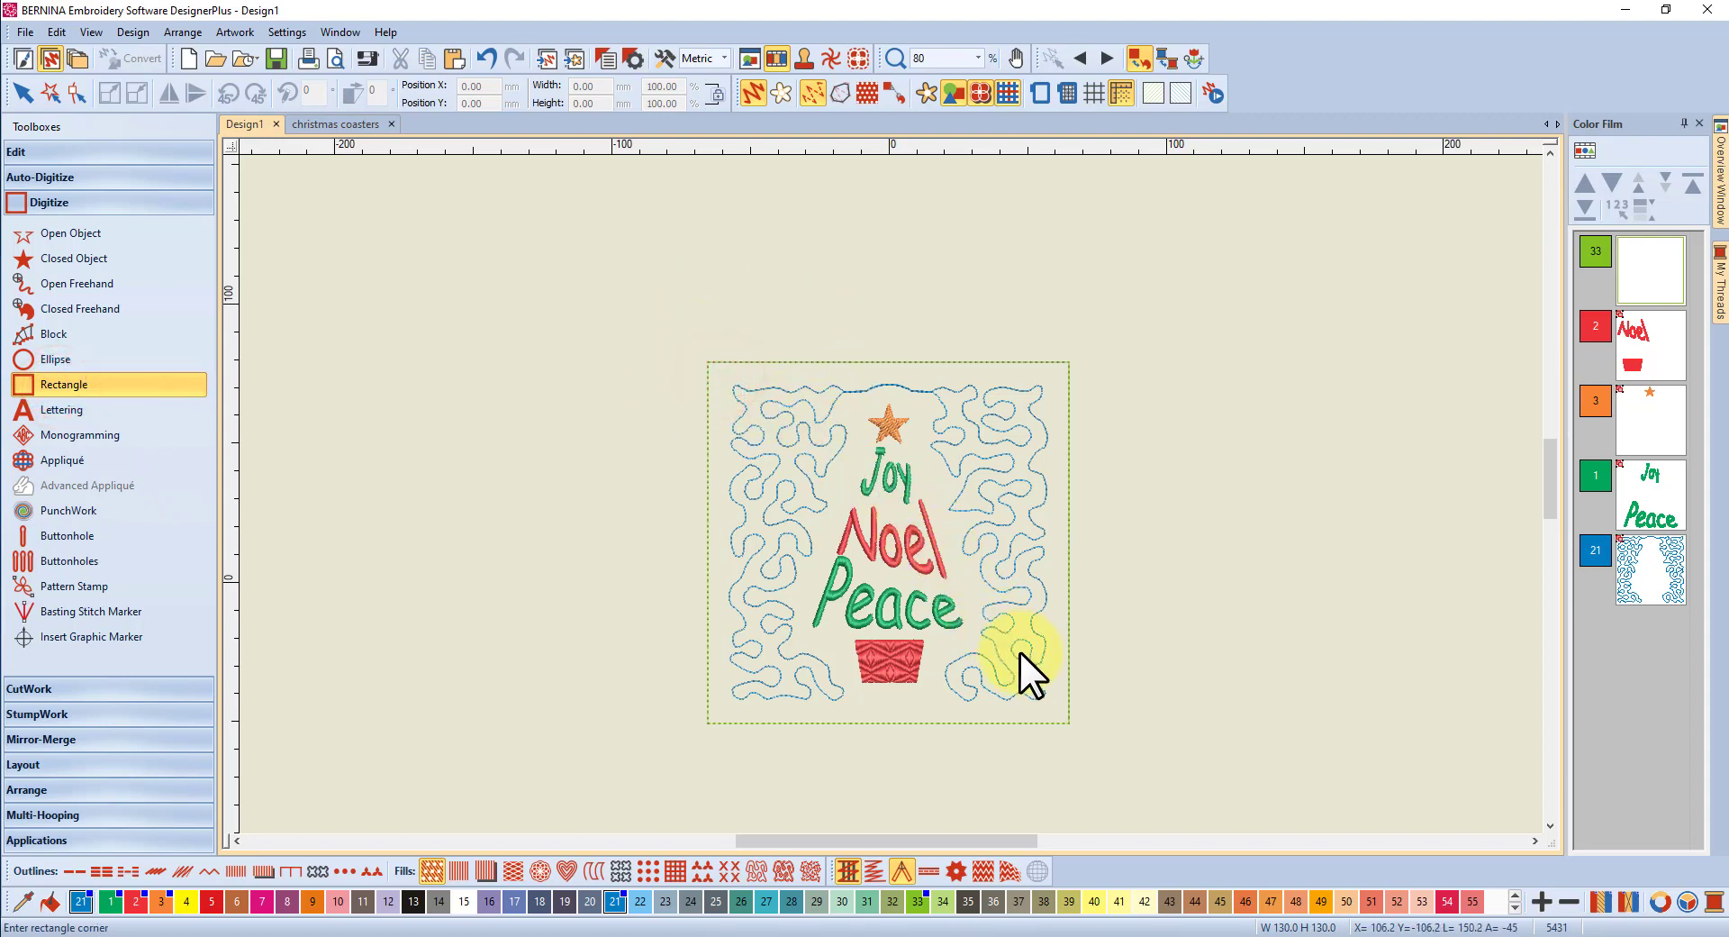
left_click(1052, 704)
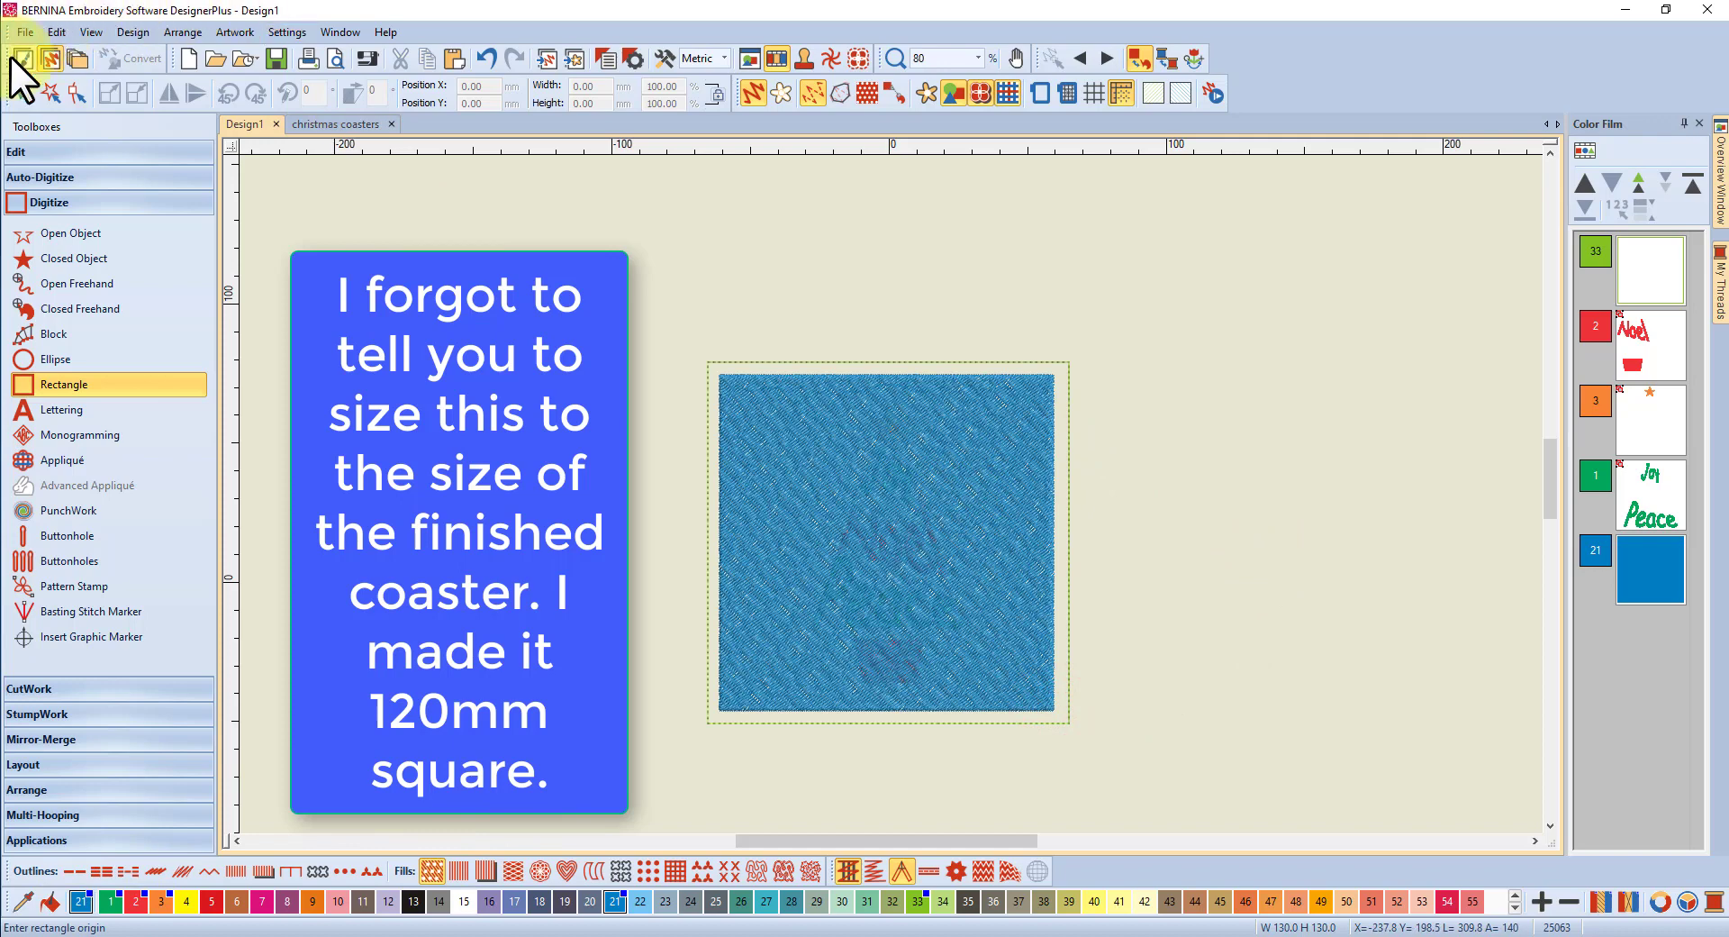
Step: Change the new rectangle from a fill to a single outline and assign it thread color 54
left_click(21, 94)
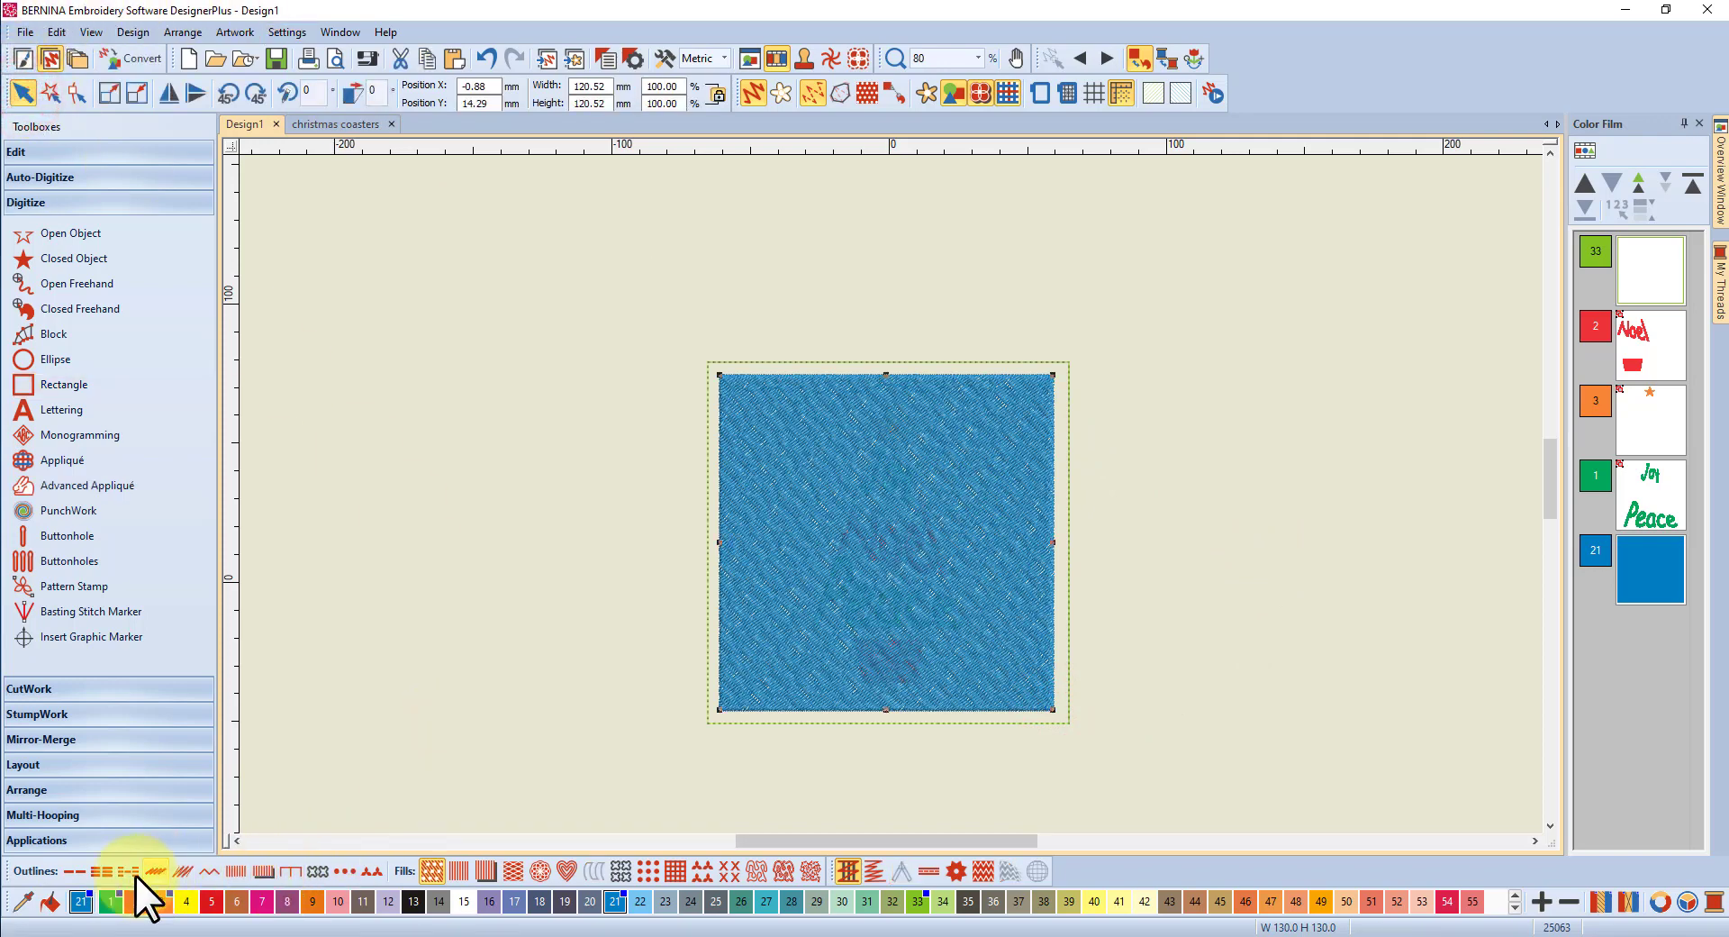
left_click(74, 870)
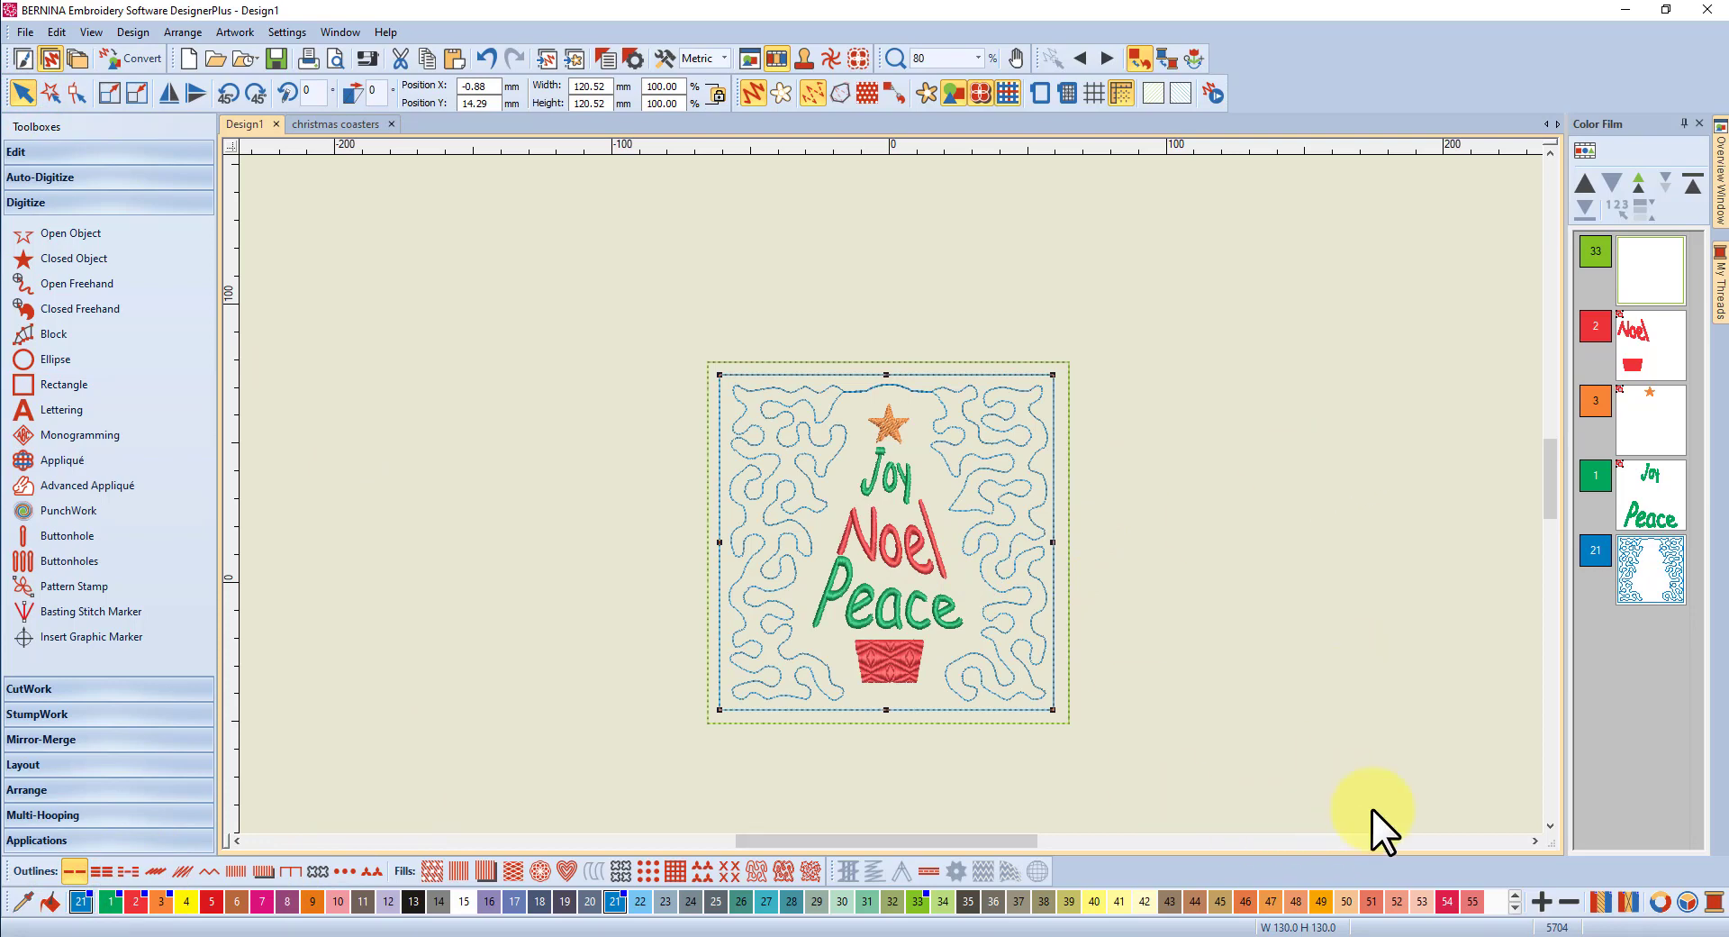
left_click(1448, 901)
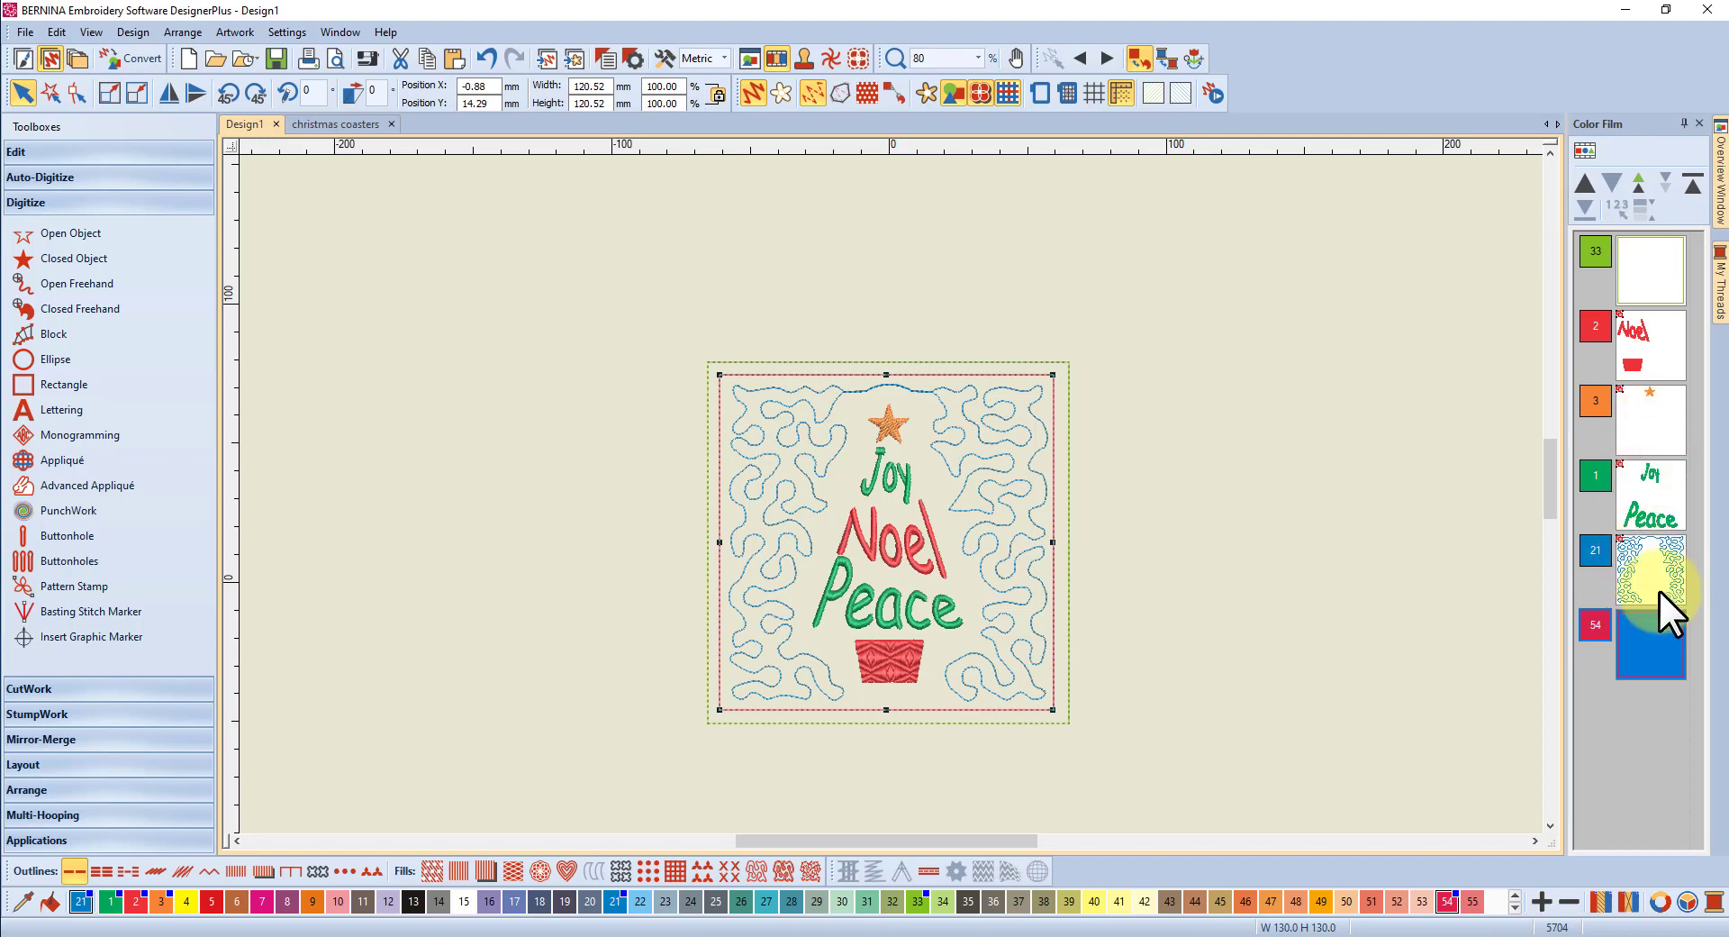
Step: Group the green square outline with the tree design and its stipple background, leaving out the new inner outline
left_click(1661, 278)
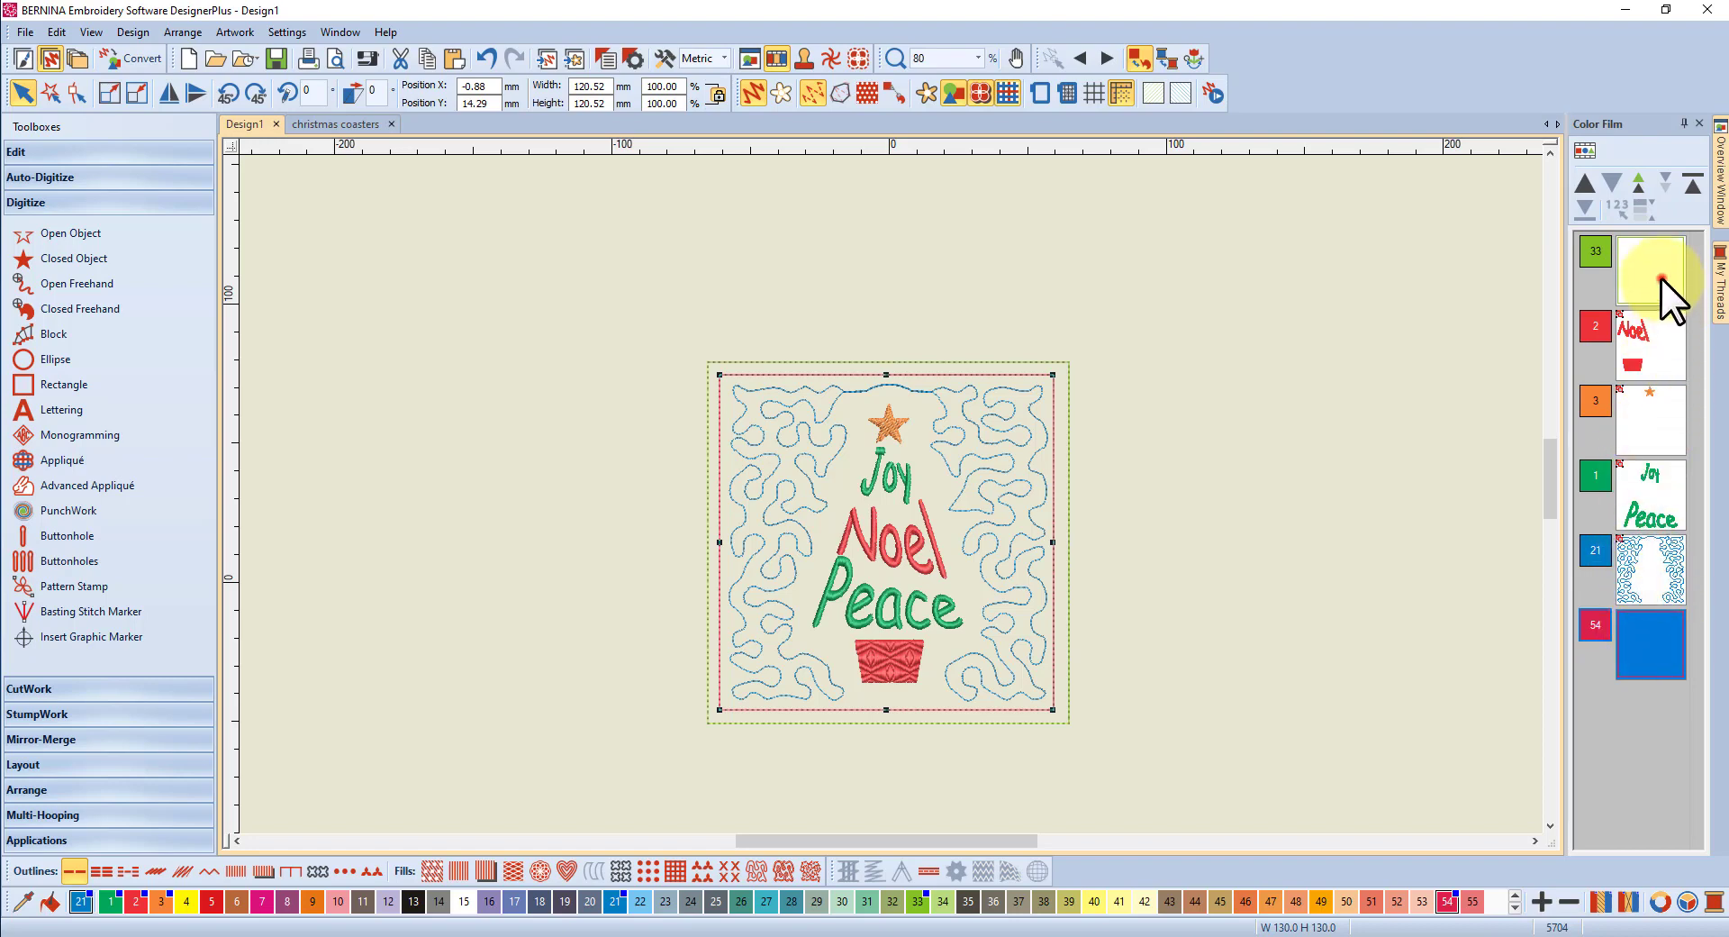
left_click(1639, 570, "shift")
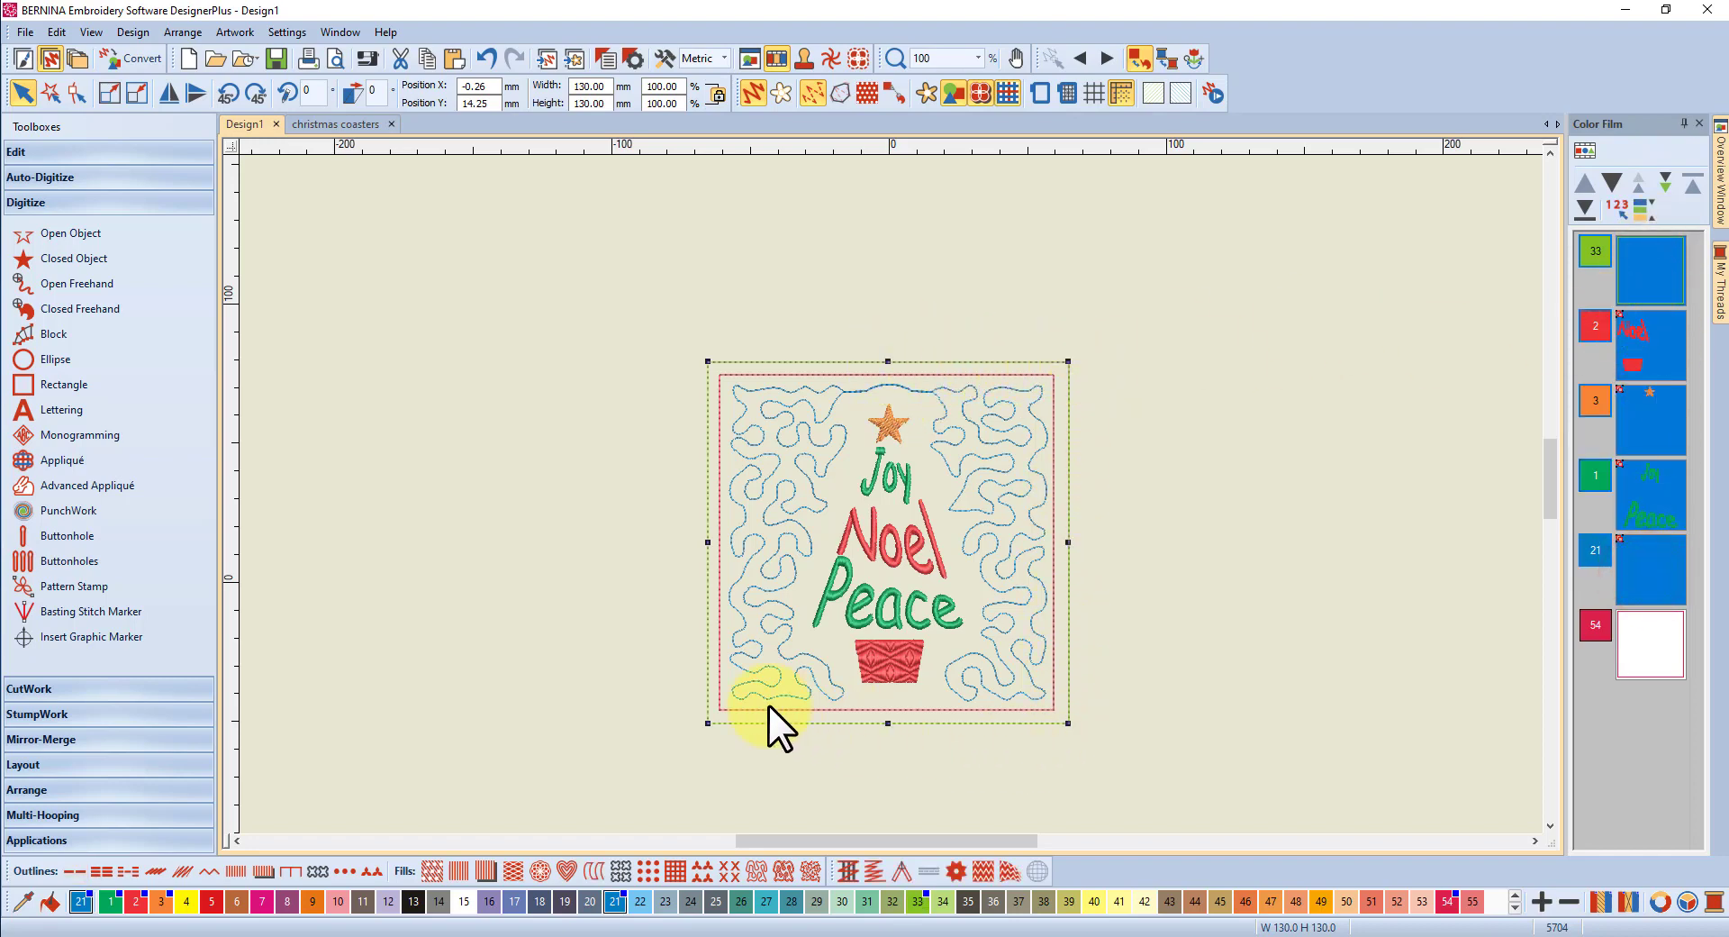
right_click(1657, 436)
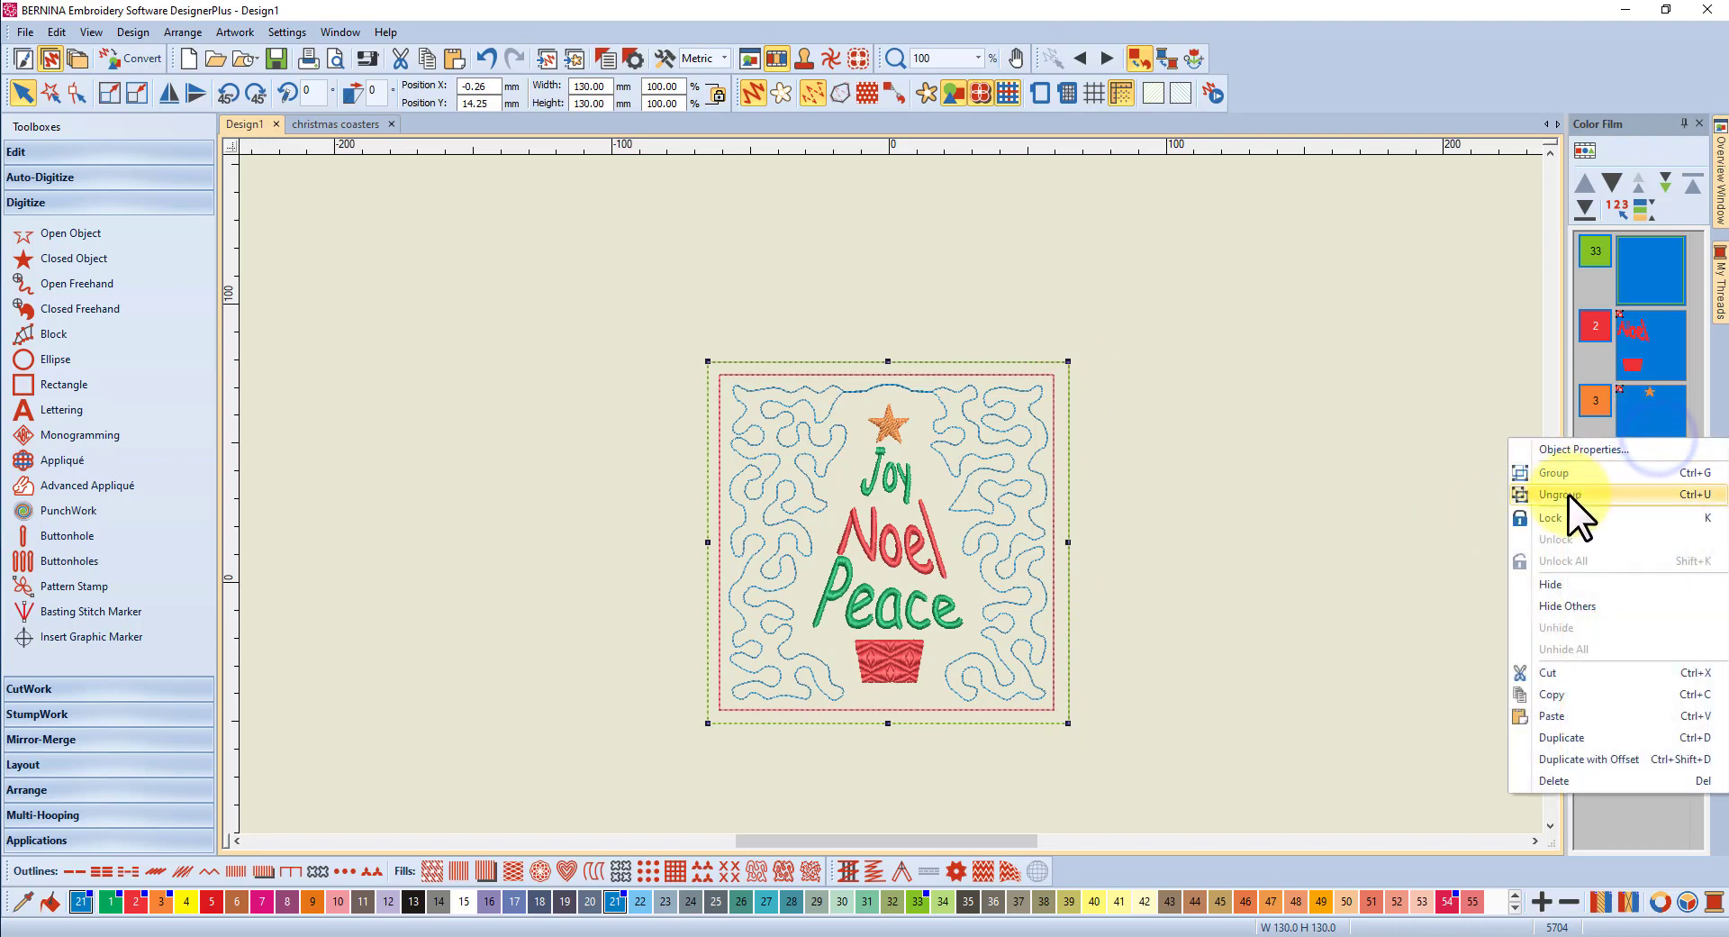
left_click(1553, 474)
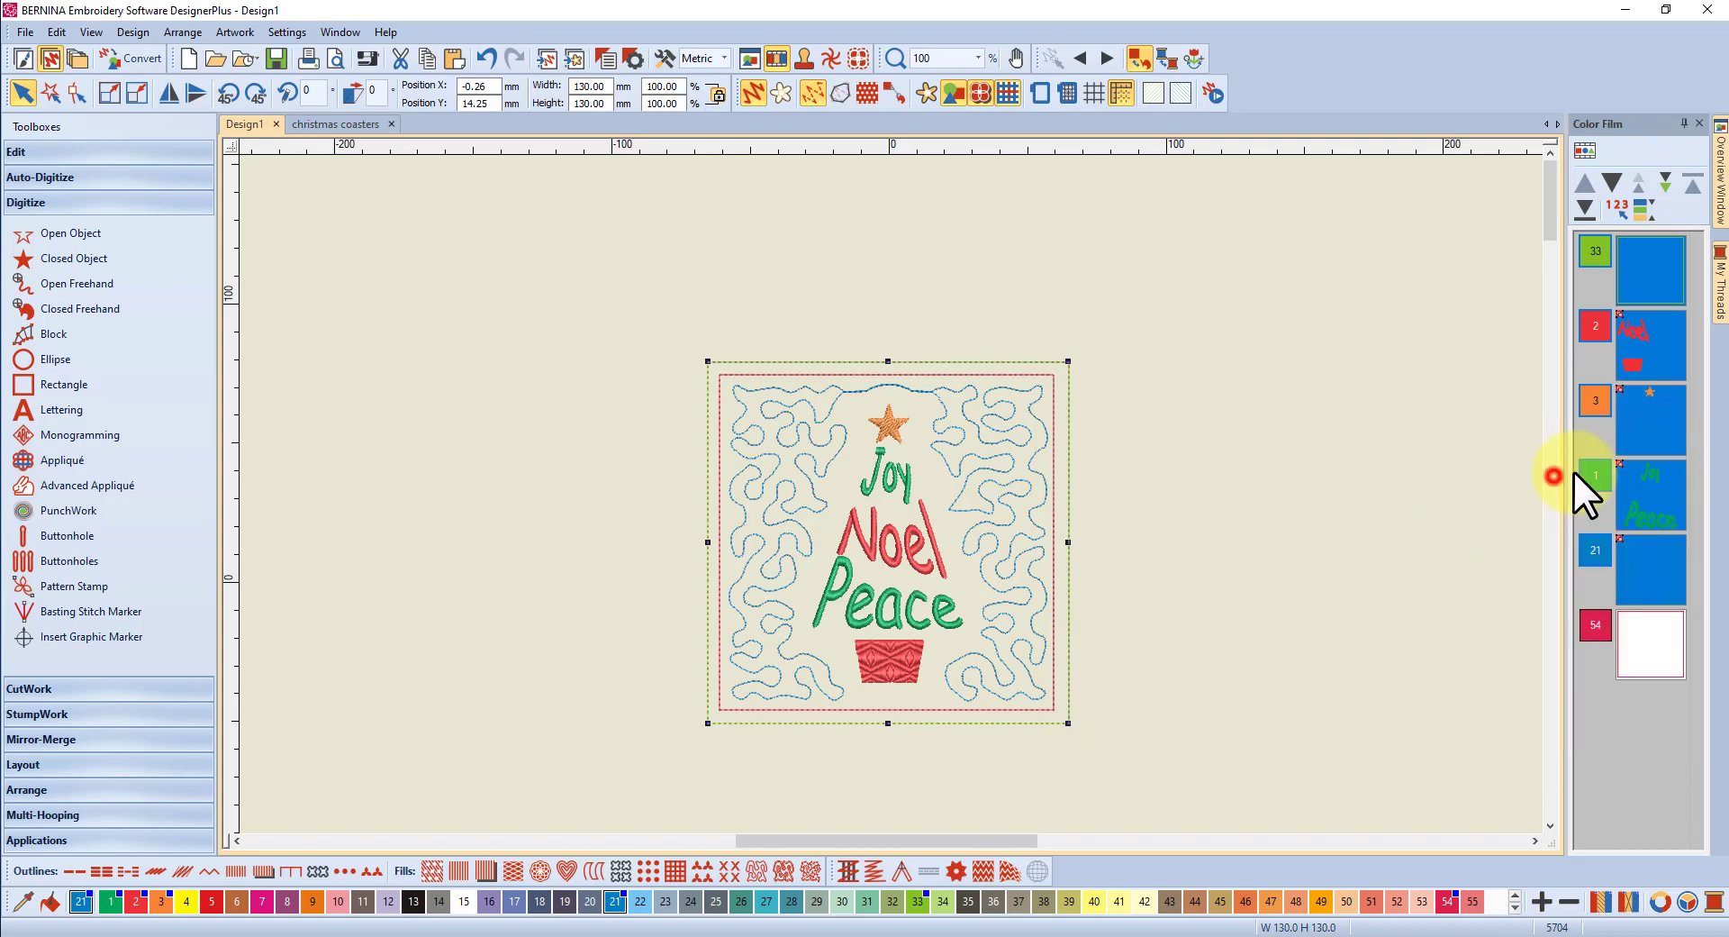
Step: Align the centers of the grouped design and the inner red outline, and lock the grouped design
left_click(1650, 659)
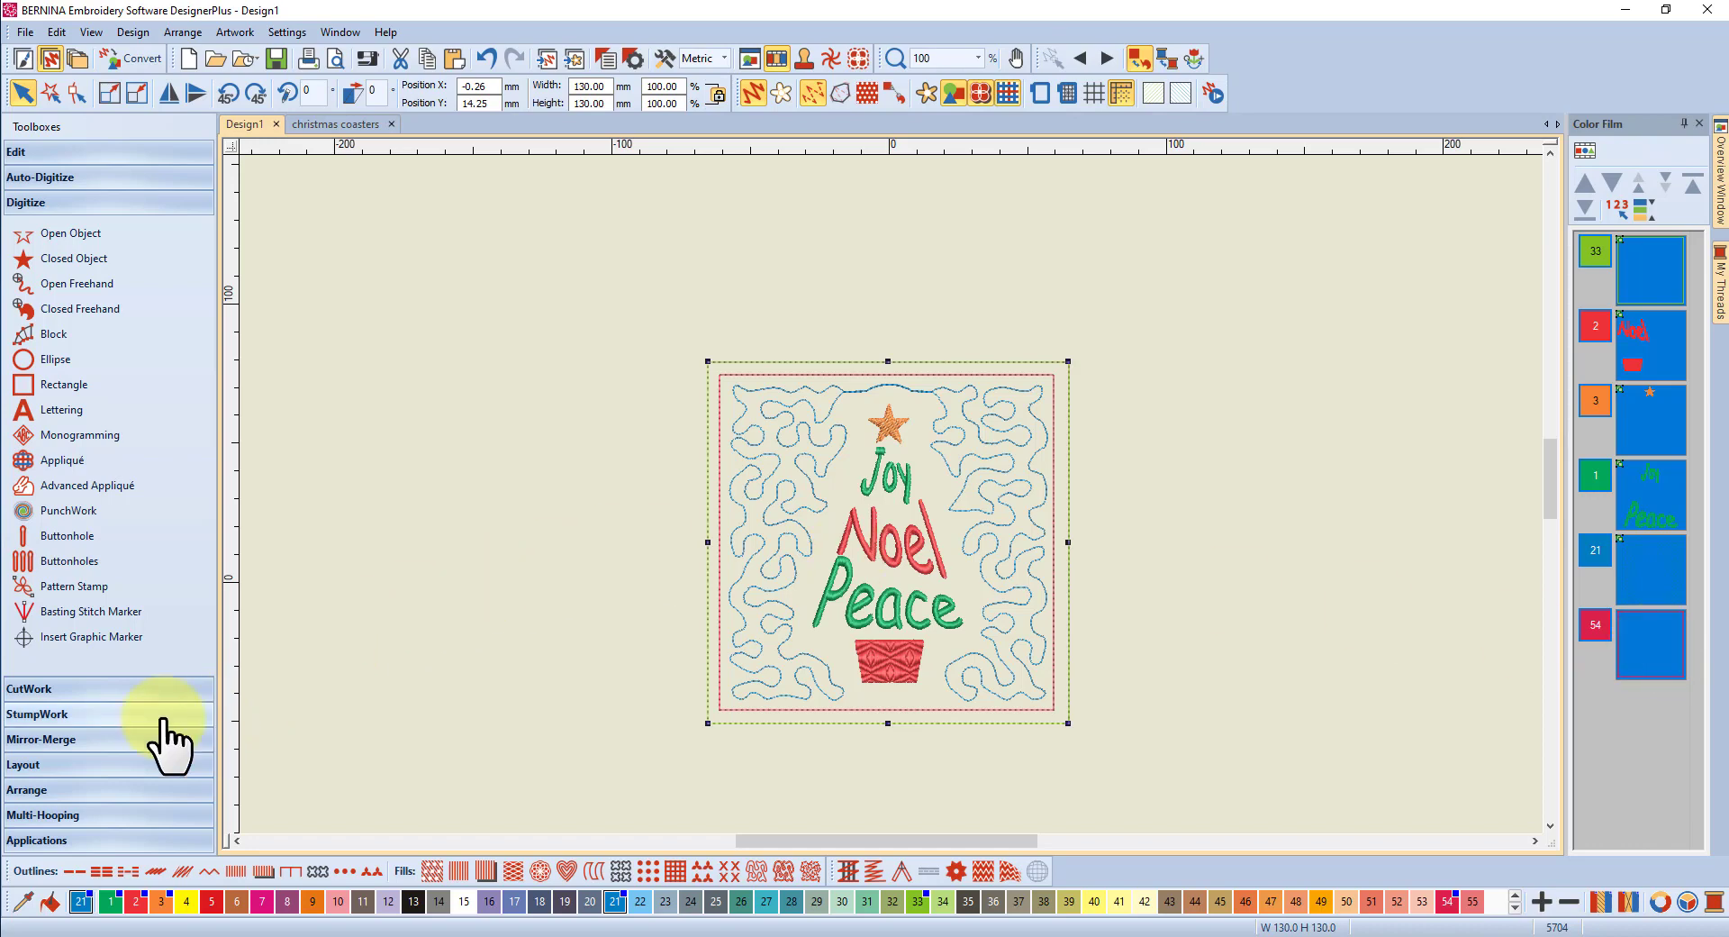
left_click(35, 790)
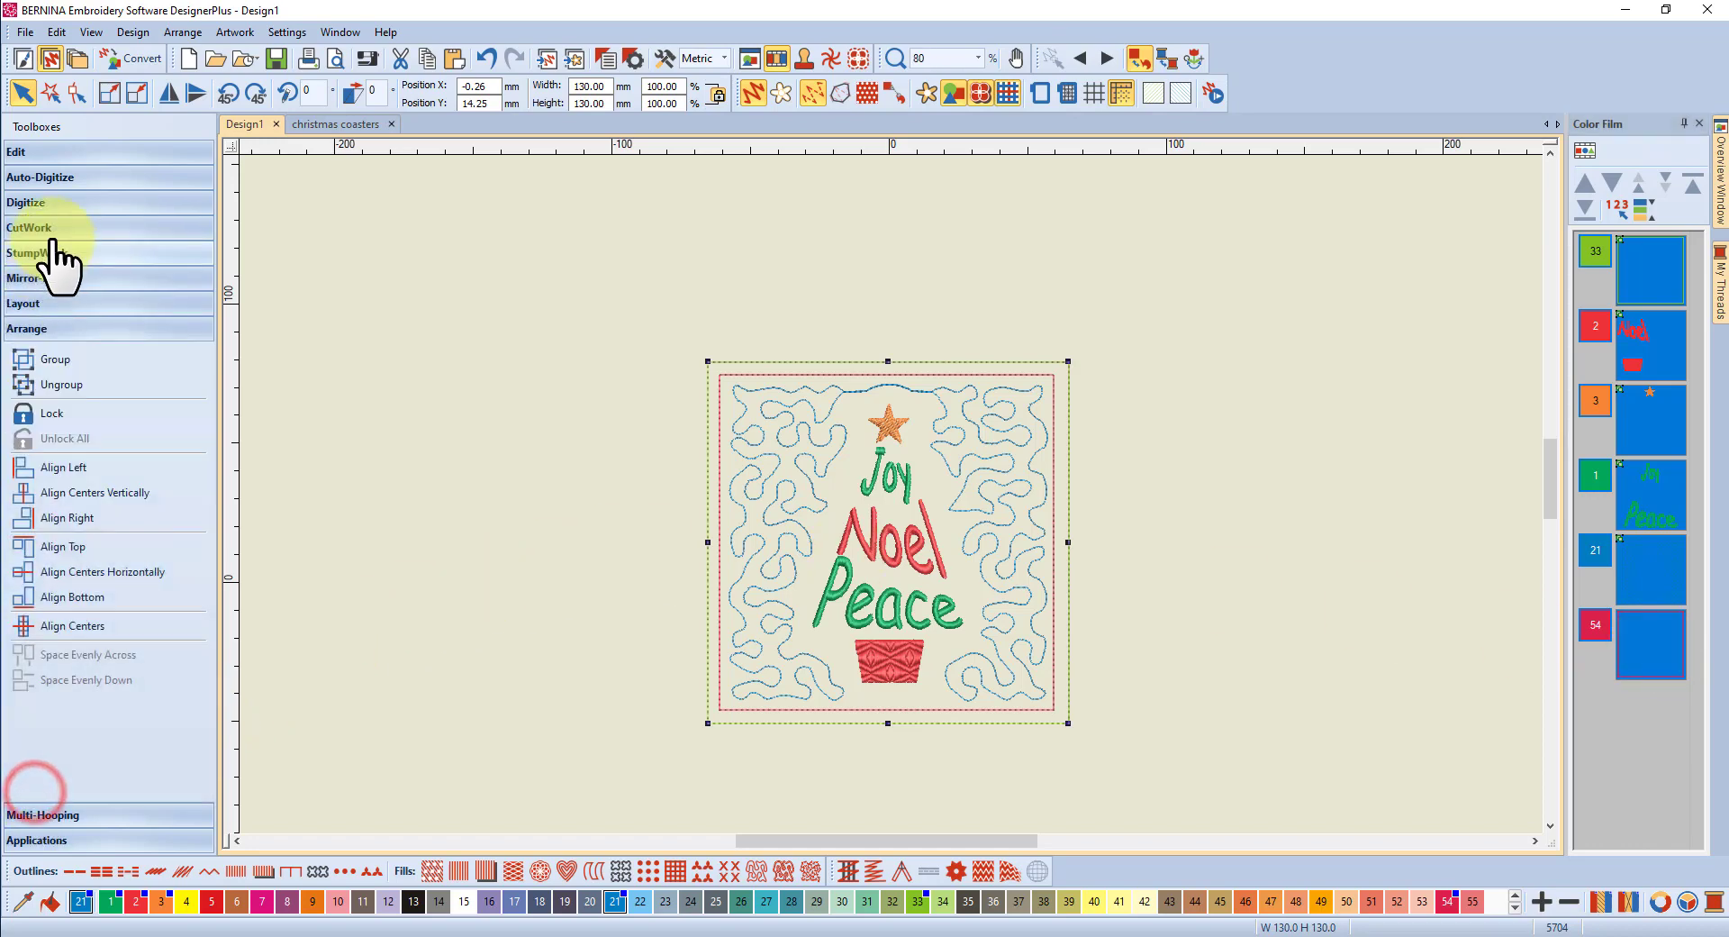
left_click(62, 631)
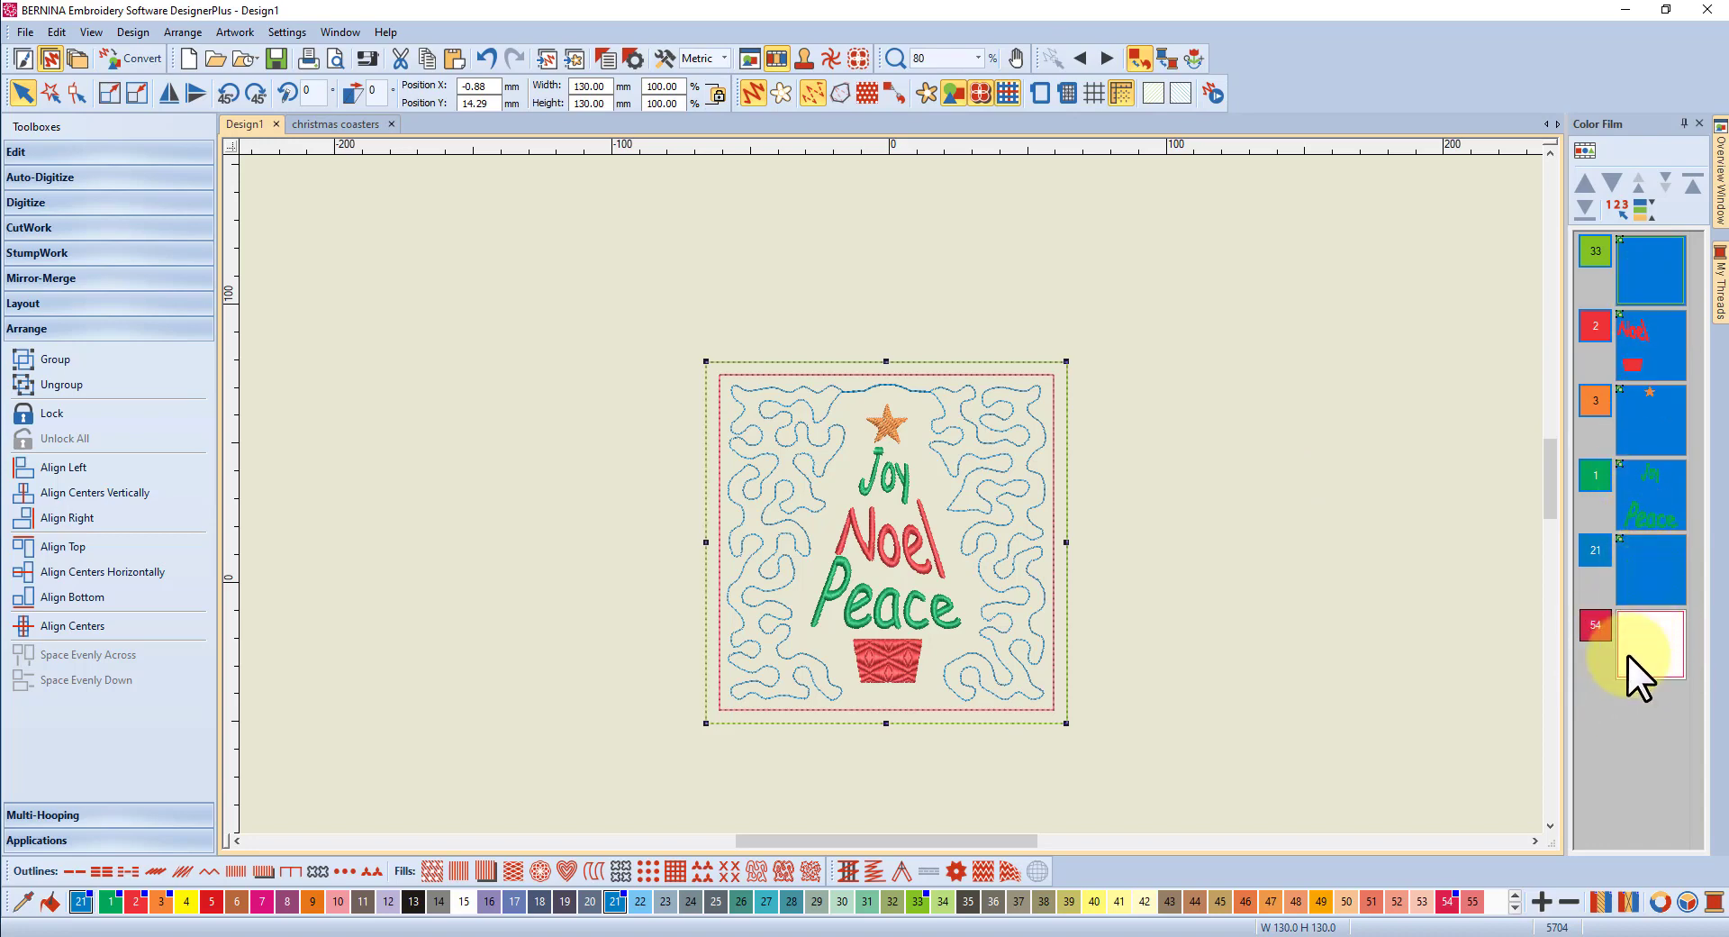
right_click(1649, 420)
left_click(1552, 499)
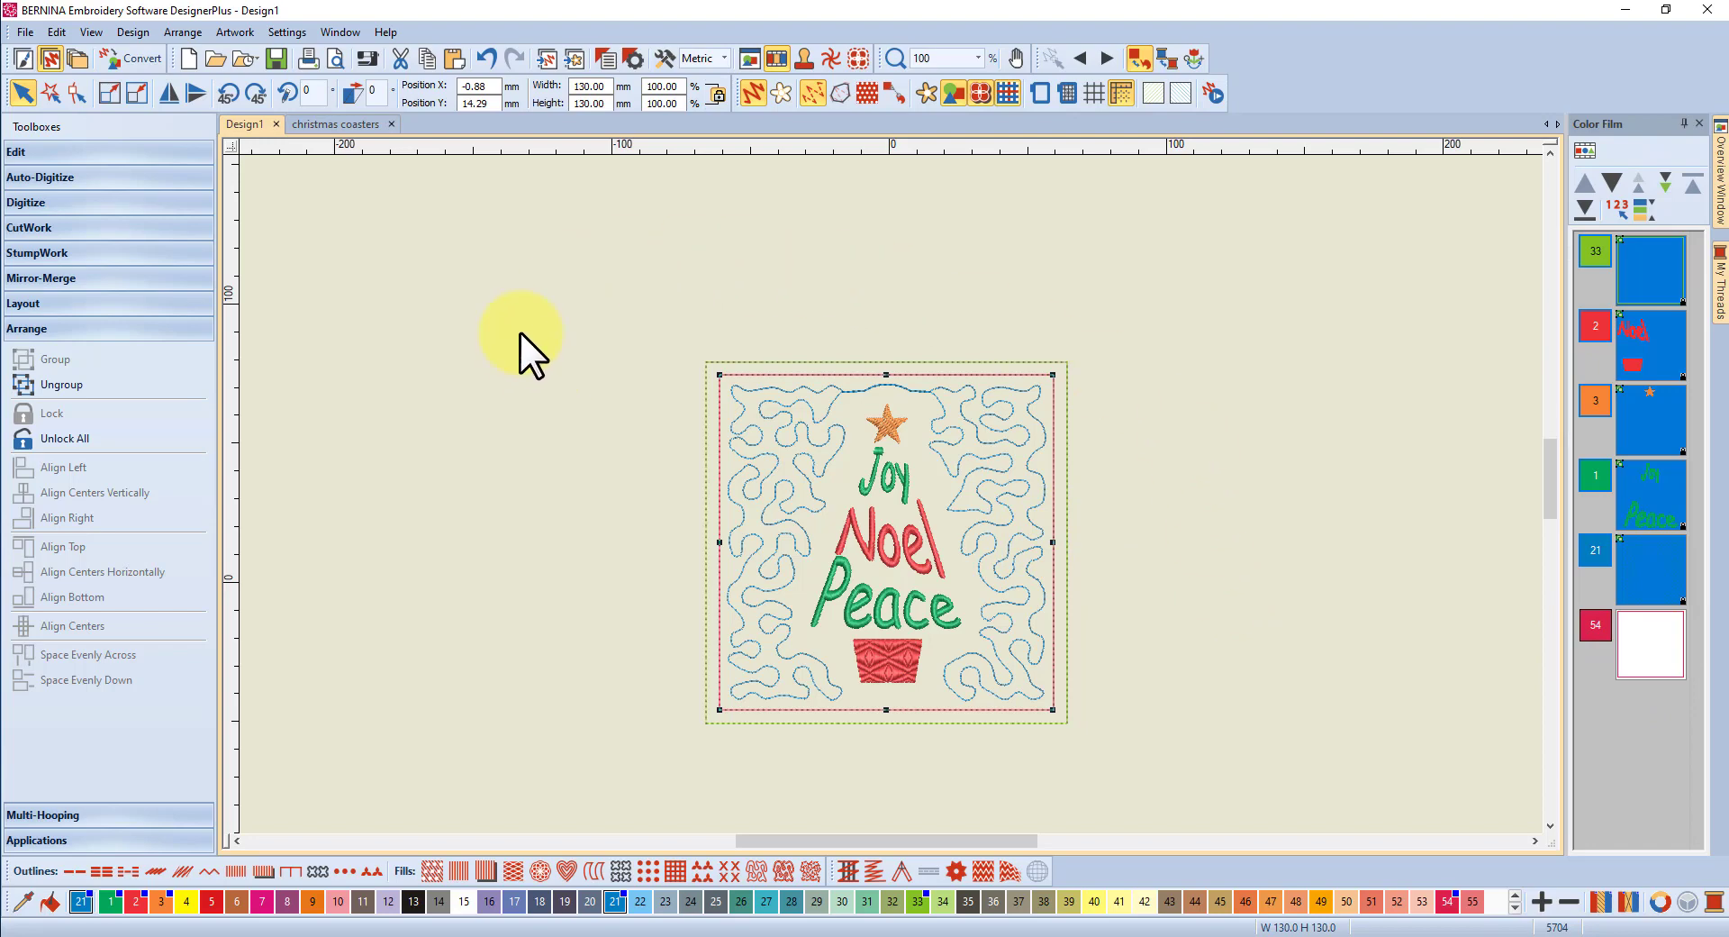
Step: Cut the right side of the inner red outline with the Knife, marking off a segment about 60 mm long
left_click(34, 155)
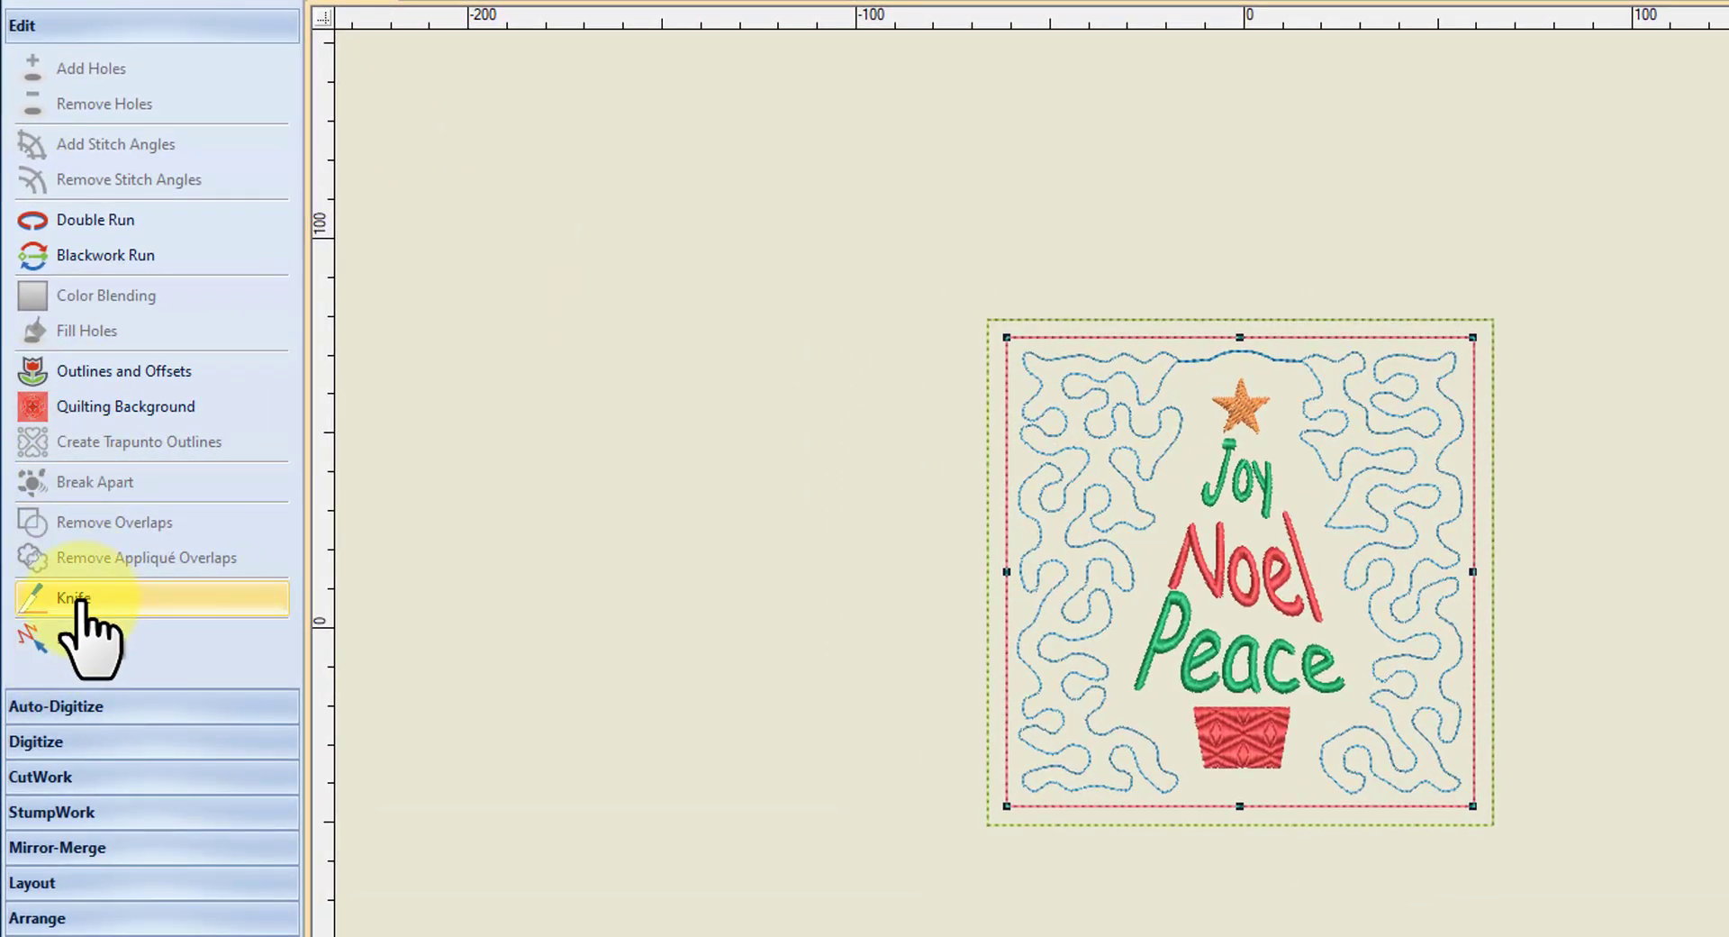
left_click(79, 602)
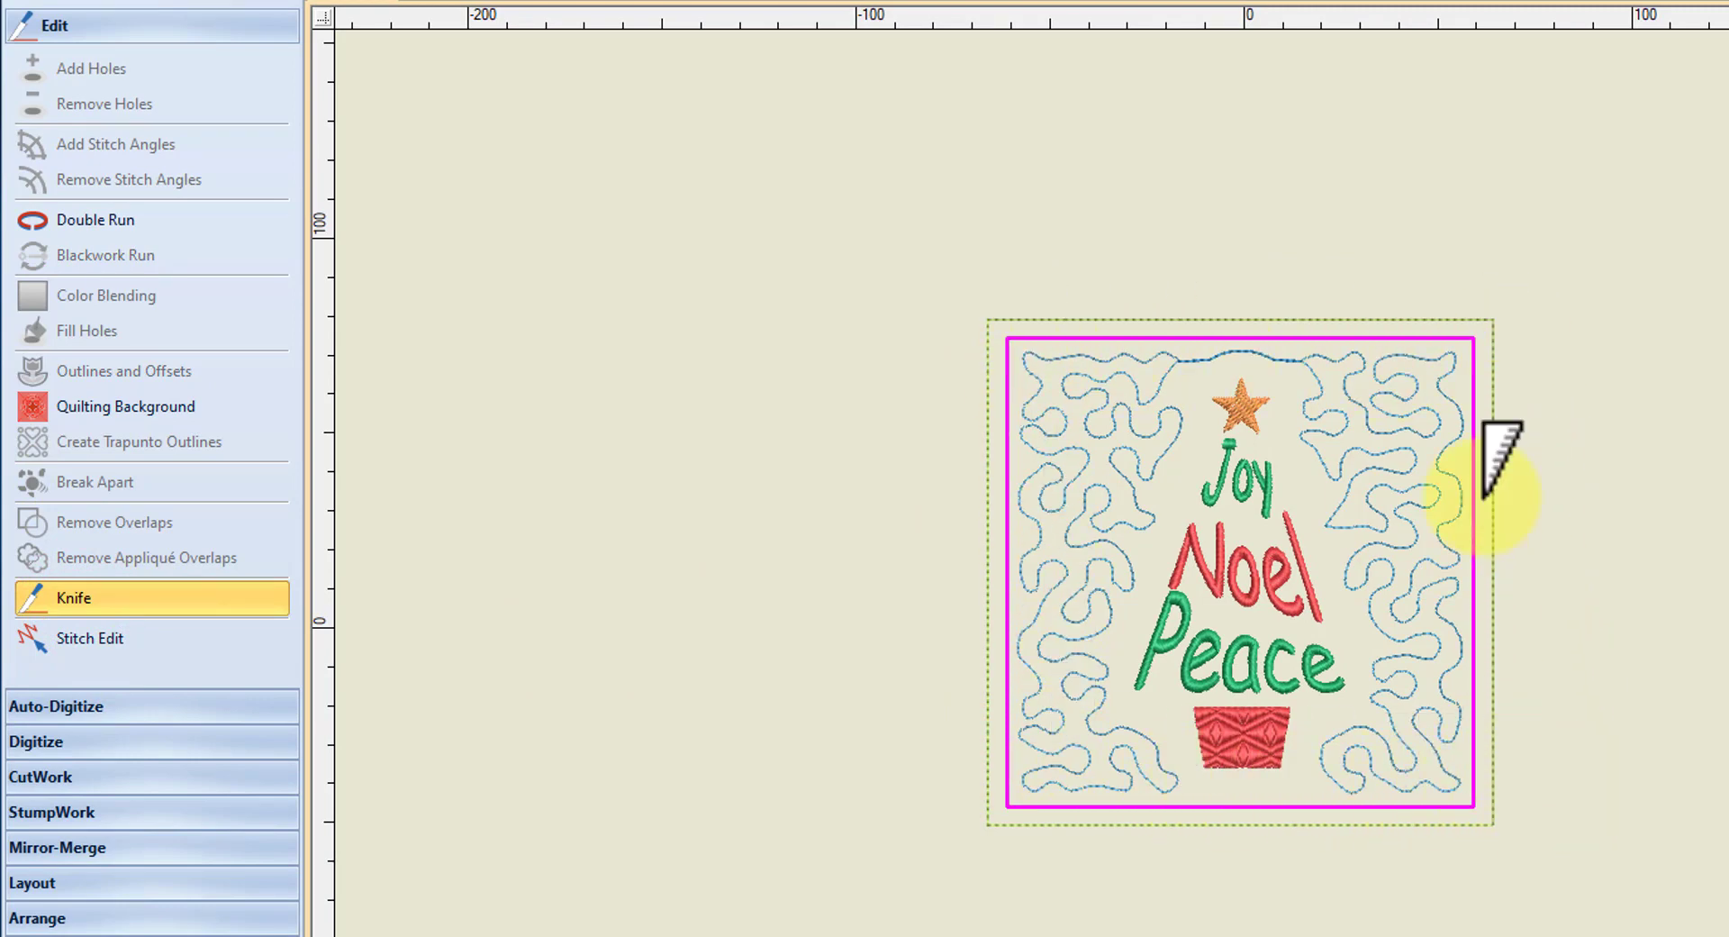
left_click(1499, 435)
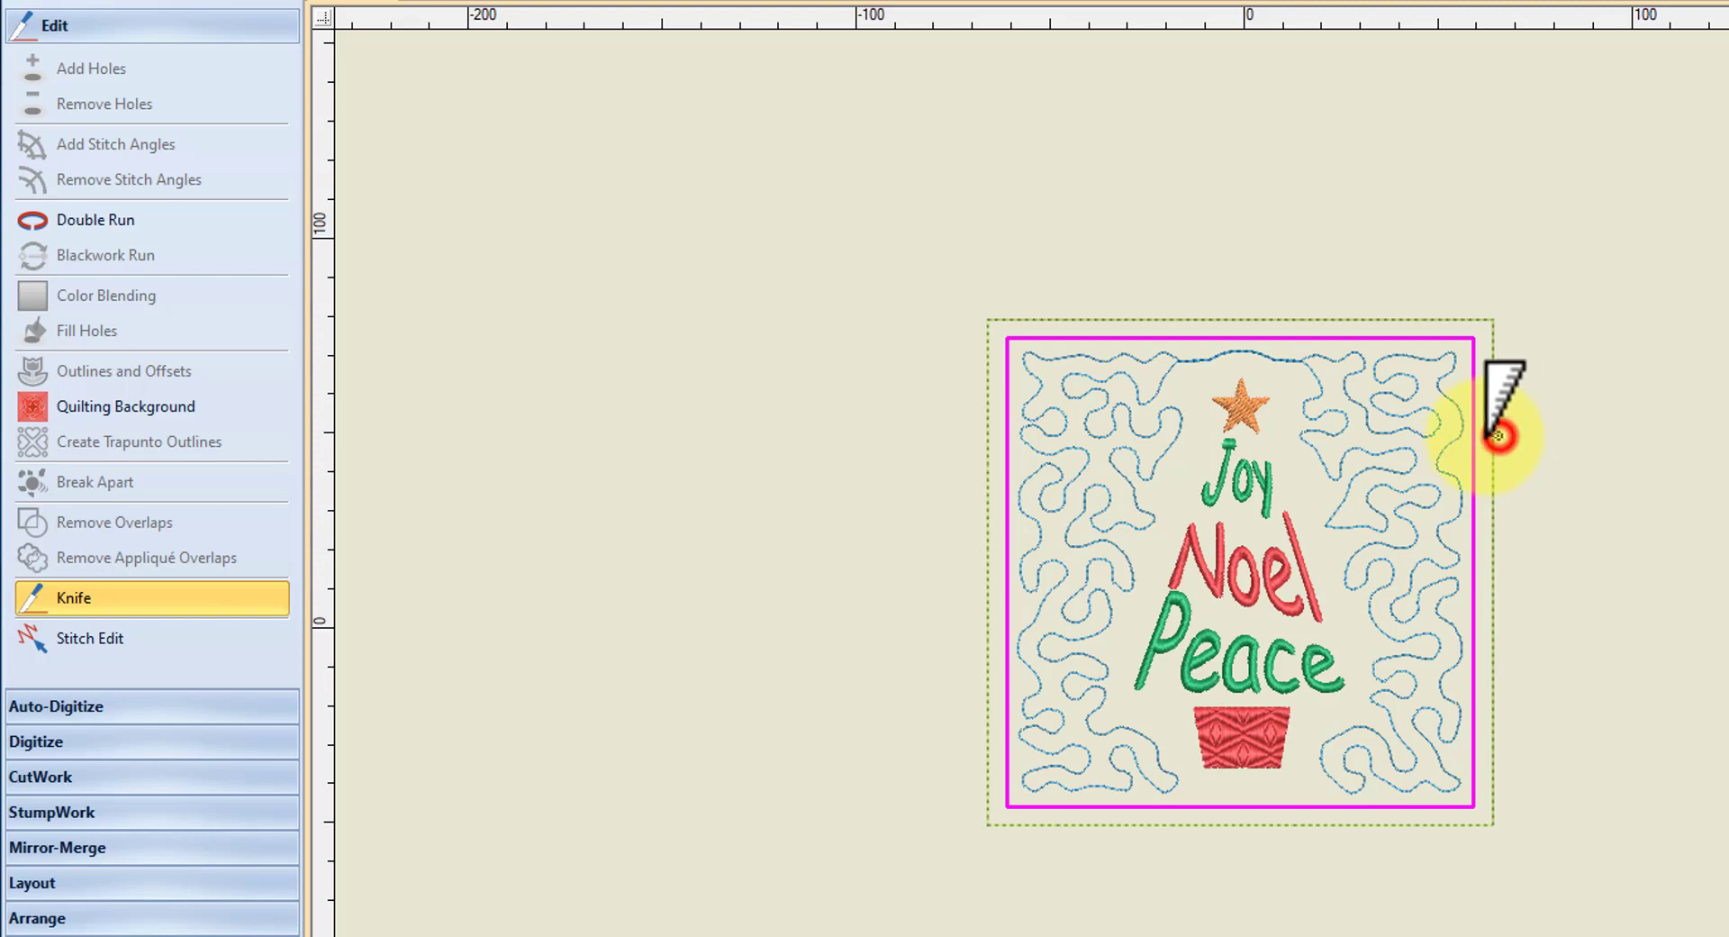
left_click(1447, 435)
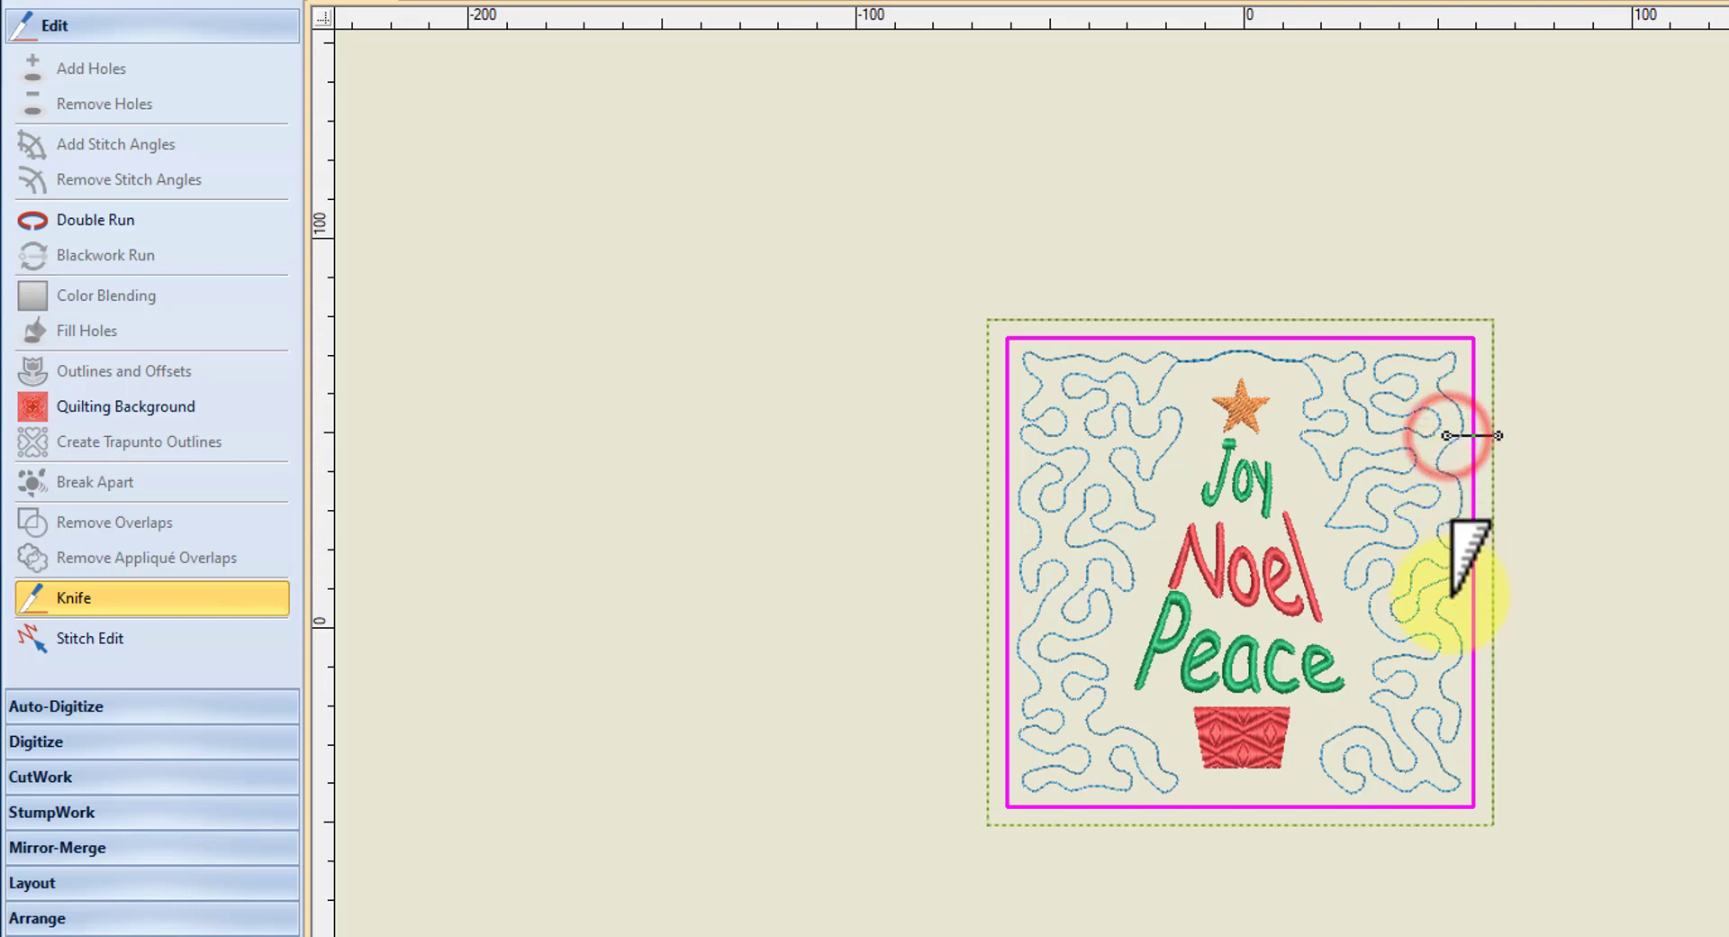
left_click(1447, 675)
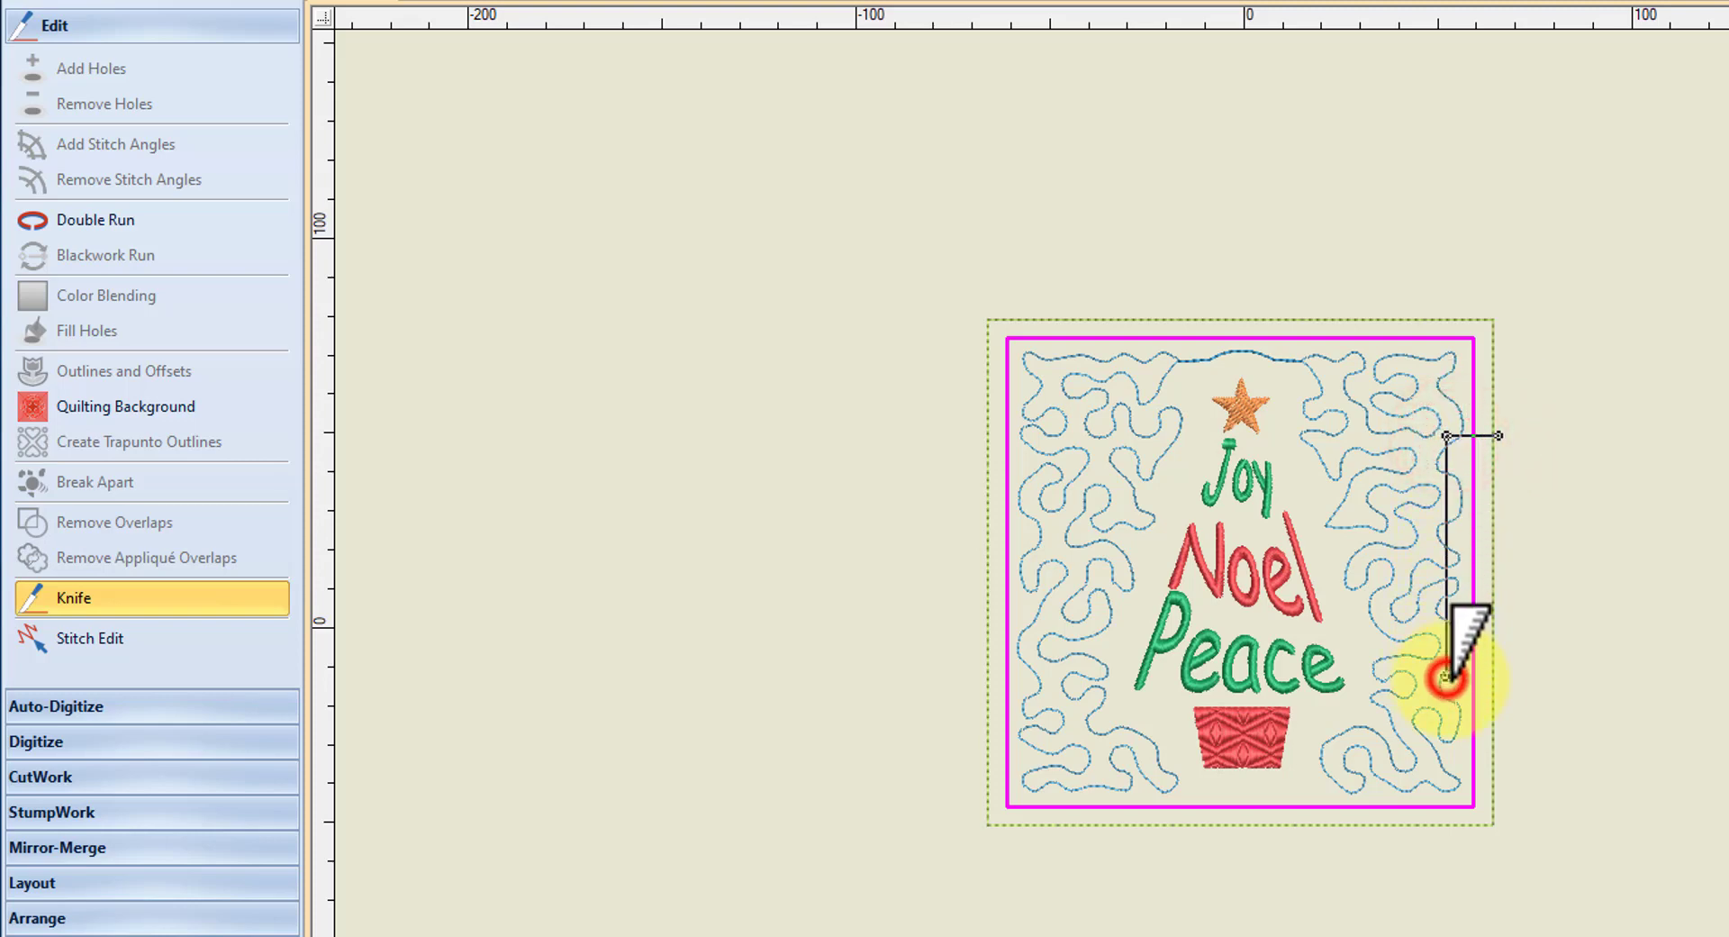
left_click(1505, 676)
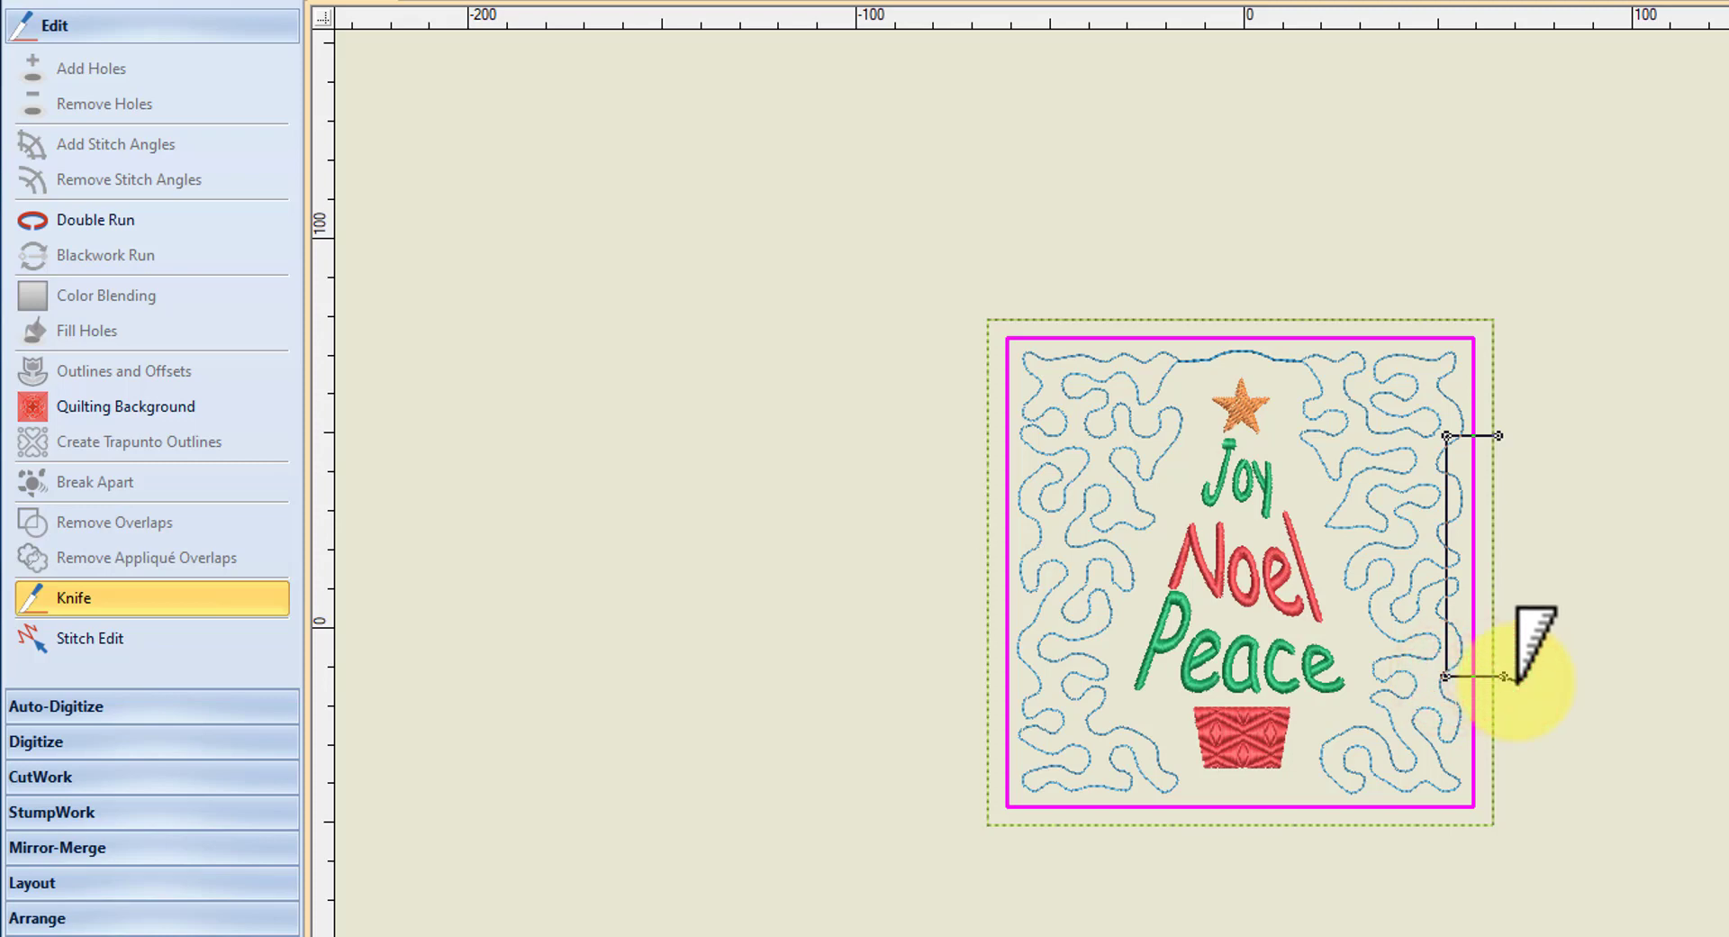
key("Return")
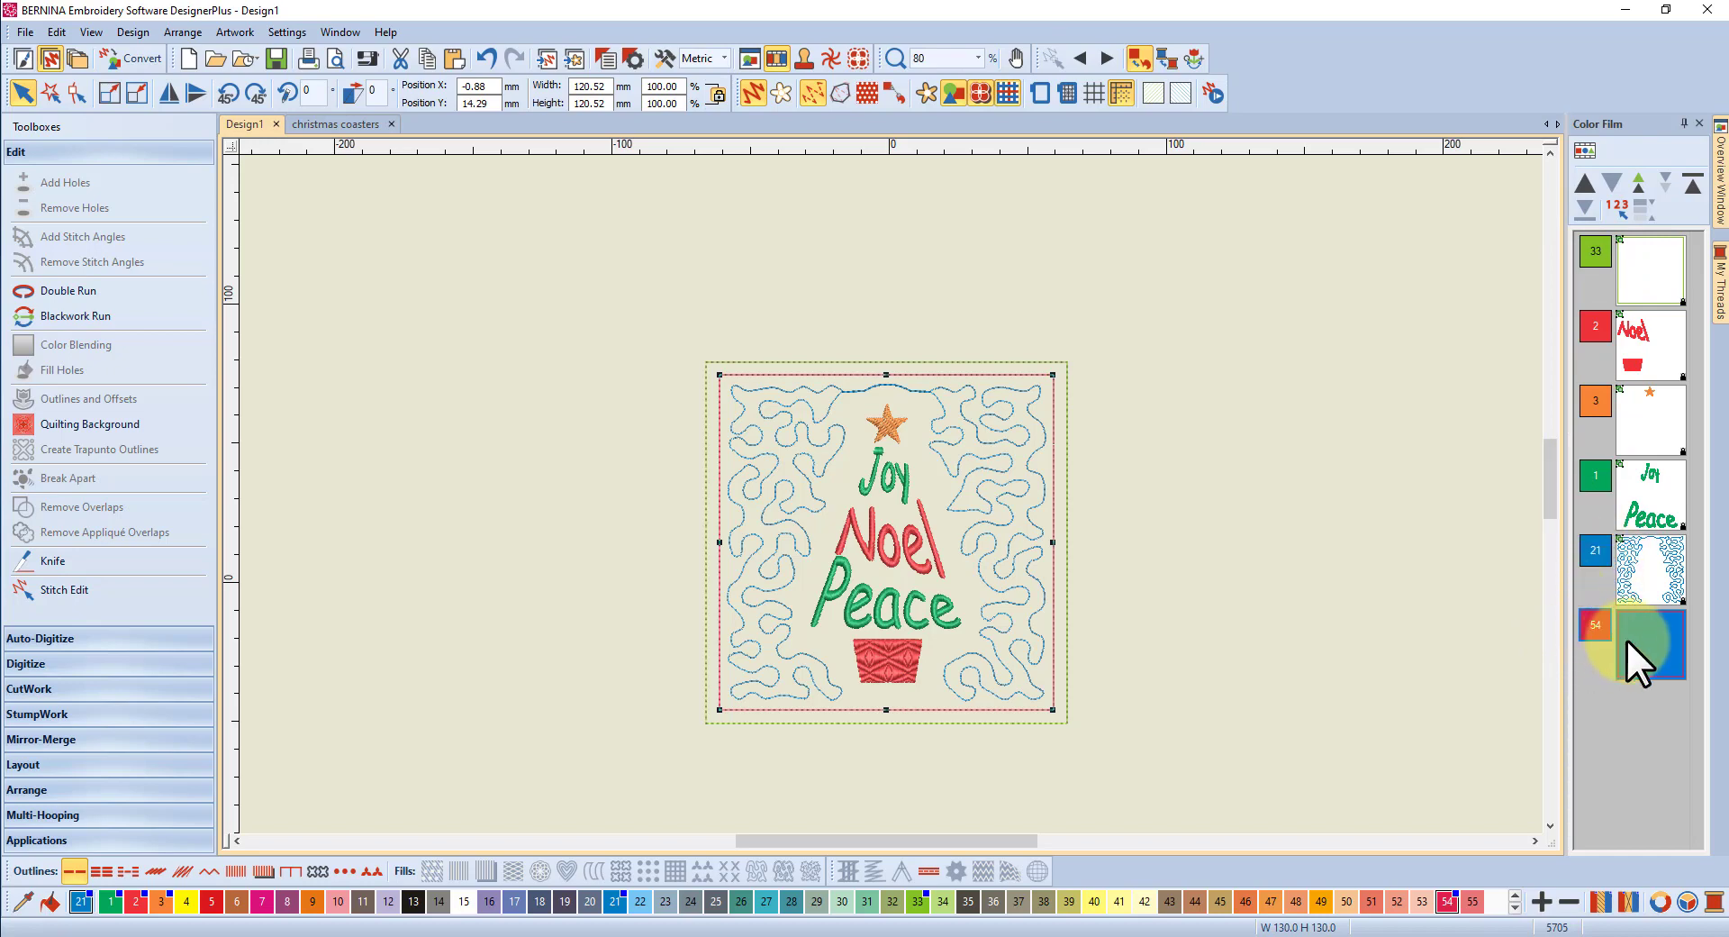
Step: Show the individual objects in the stitching sequence and delete the cut segment from the right side of the inner outline
left_click(1583, 153)
left_click_drag(1696, 352, 1695, 364)
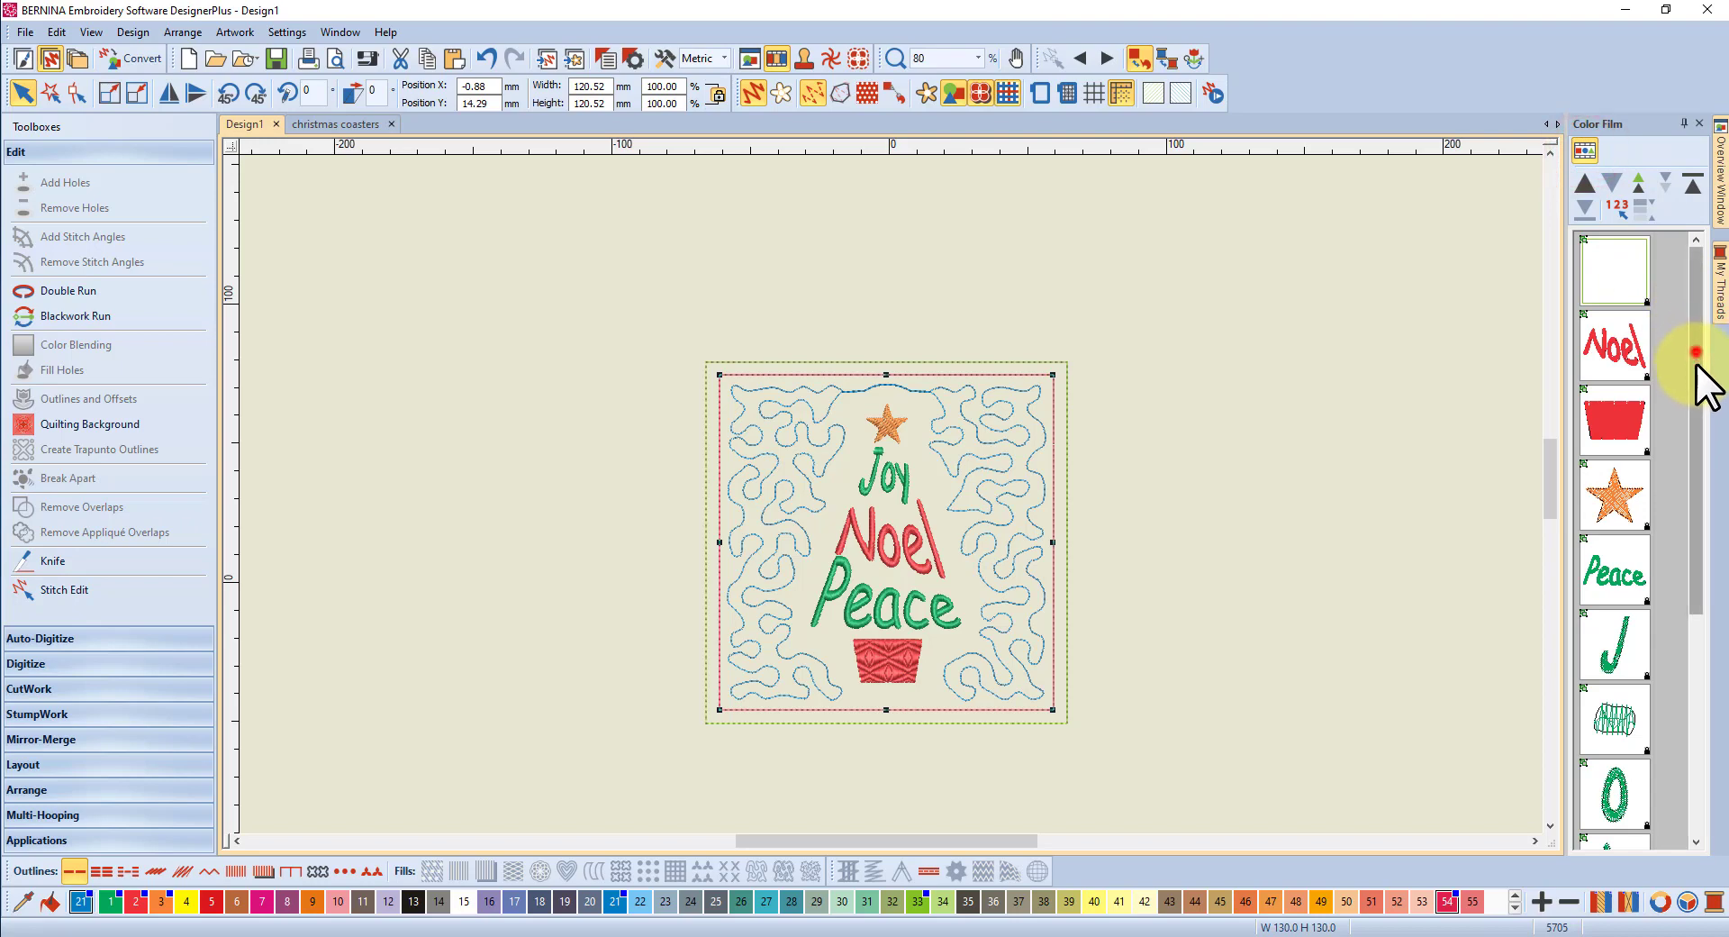
scroll(1695, 363, "down", 5)
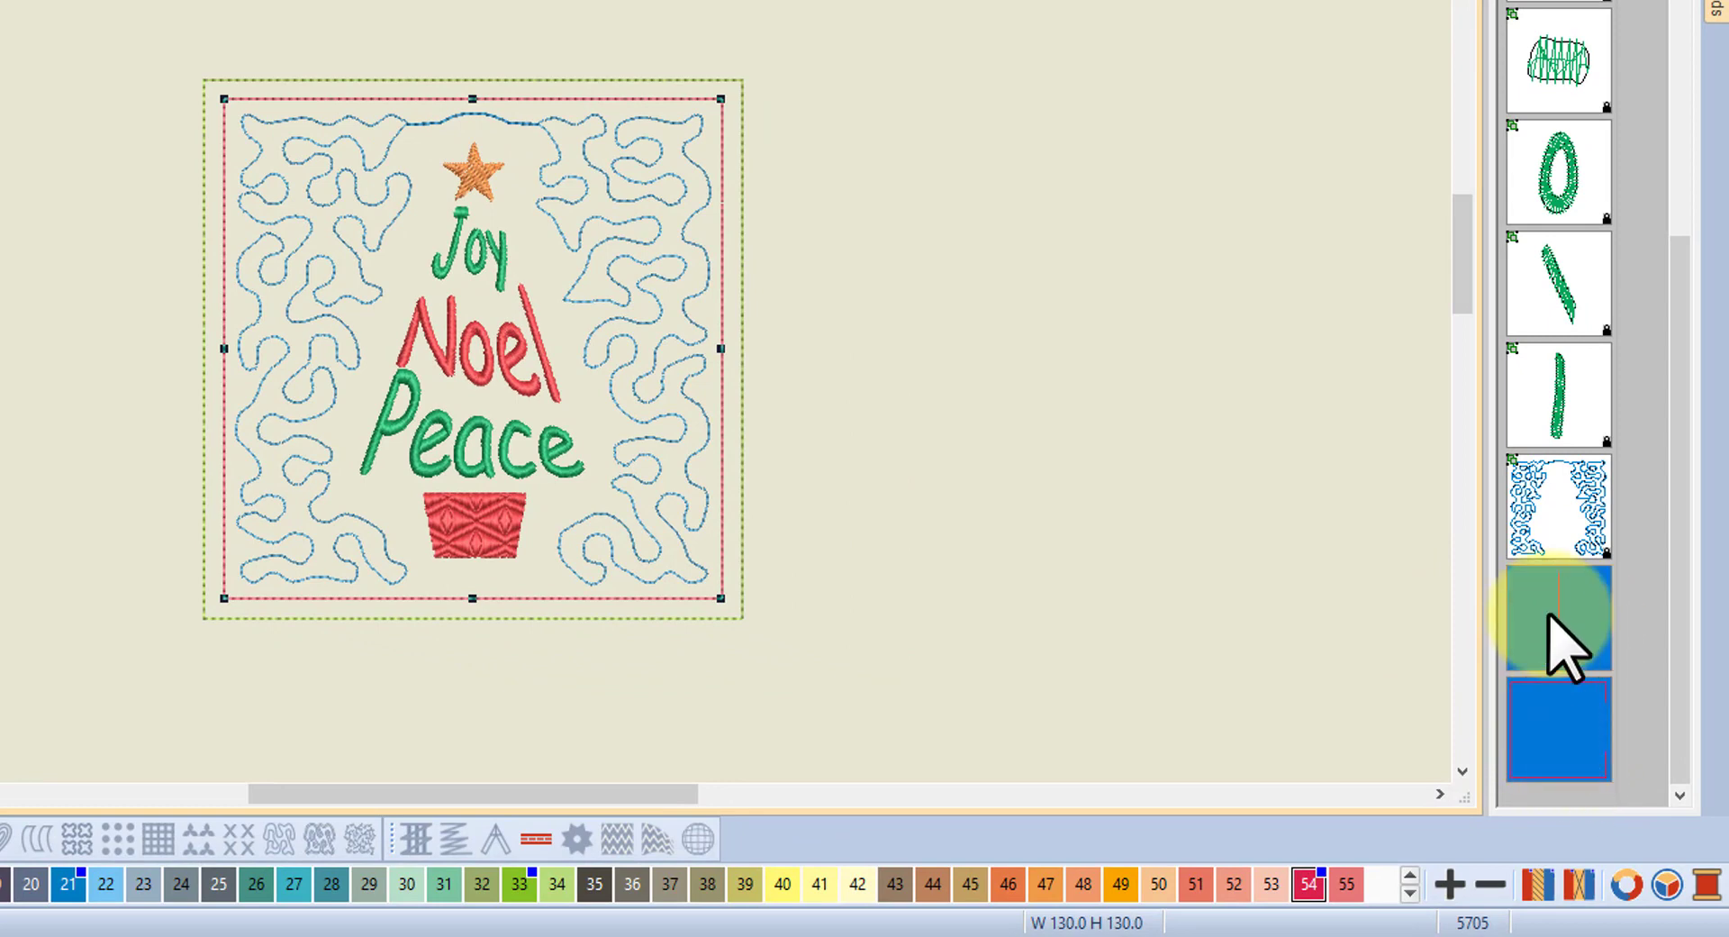
left_click(1342, 604)
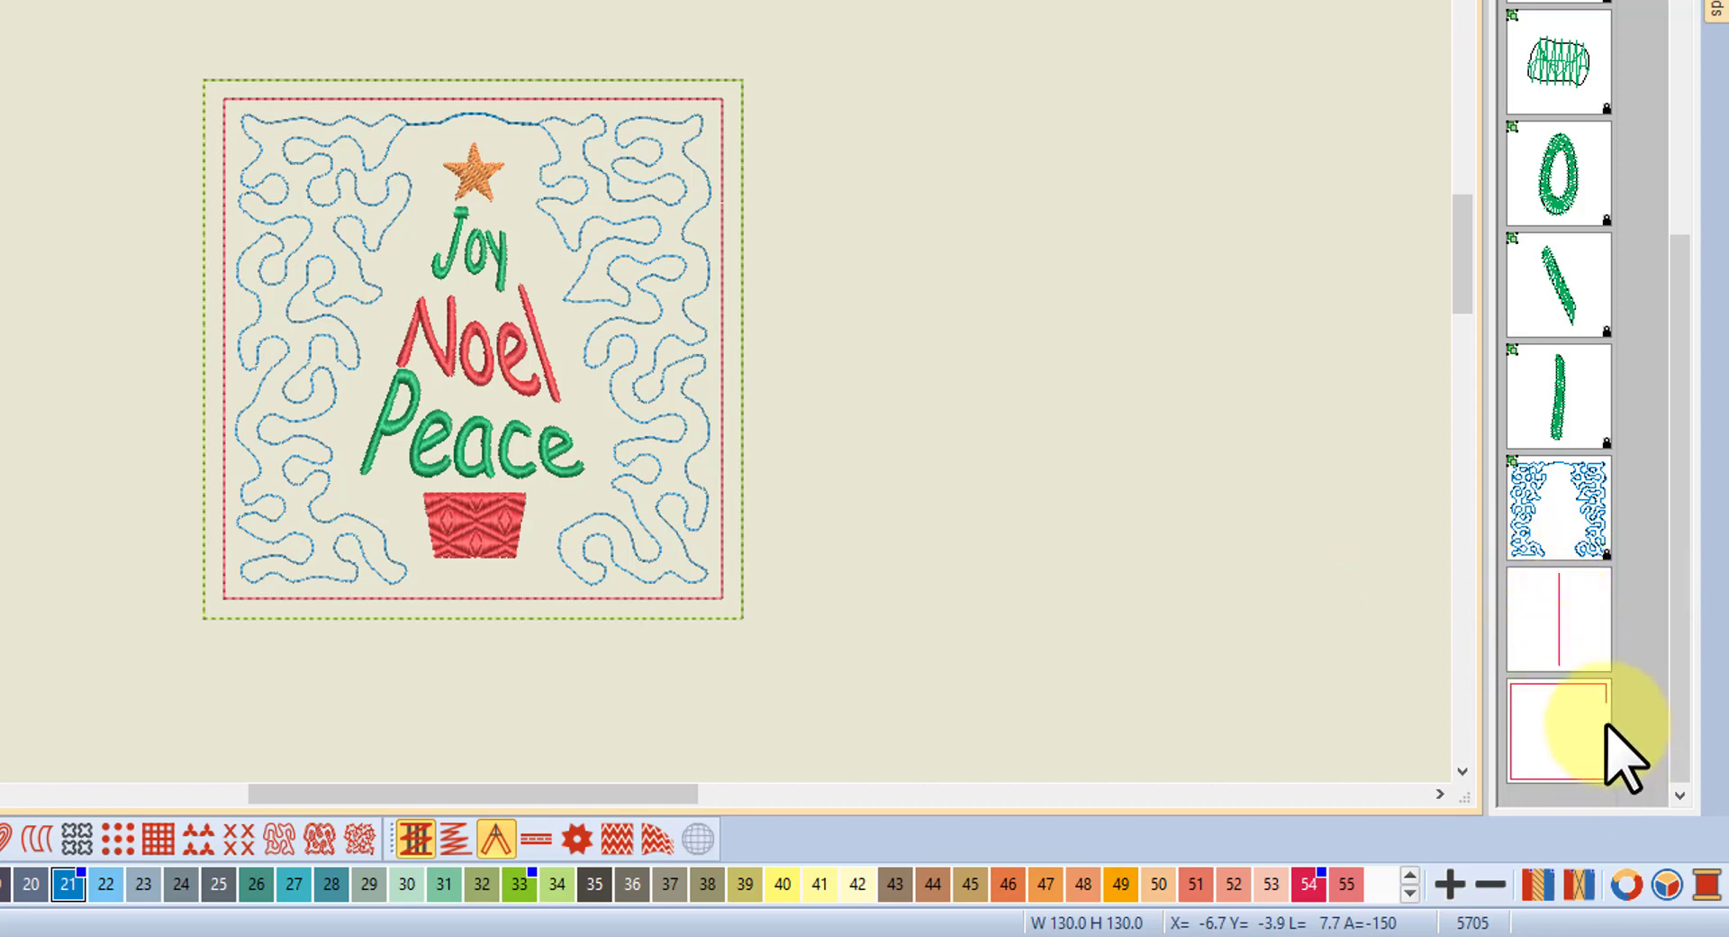
left_click(1565, 624)
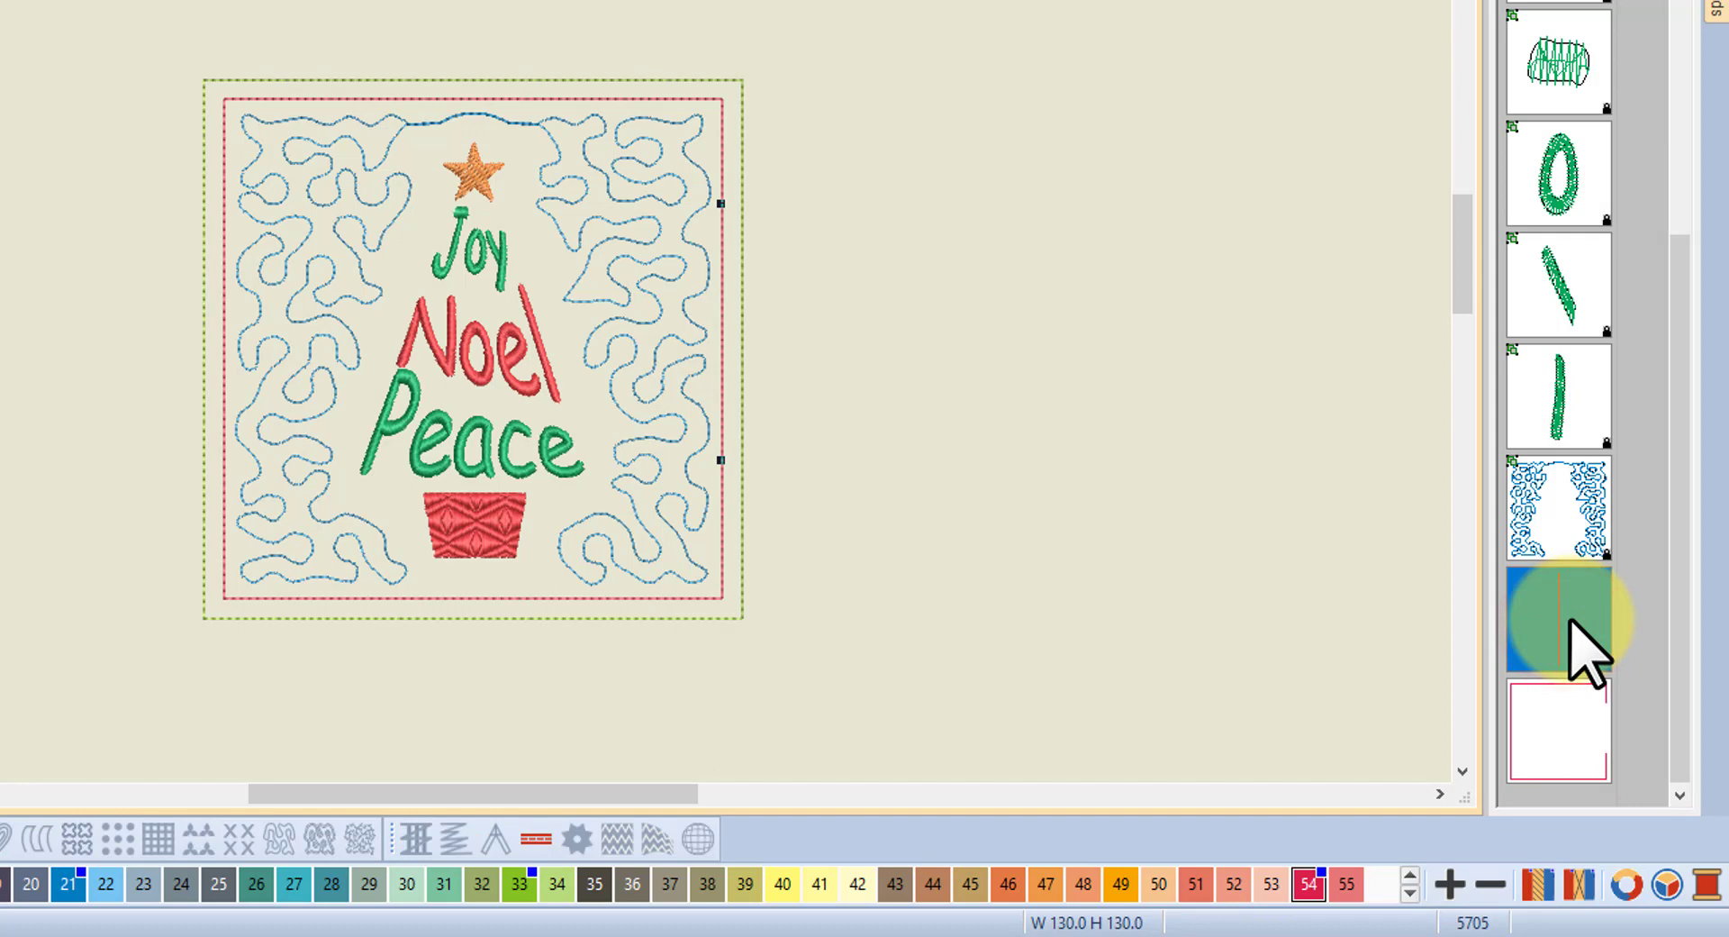
key("Delete")
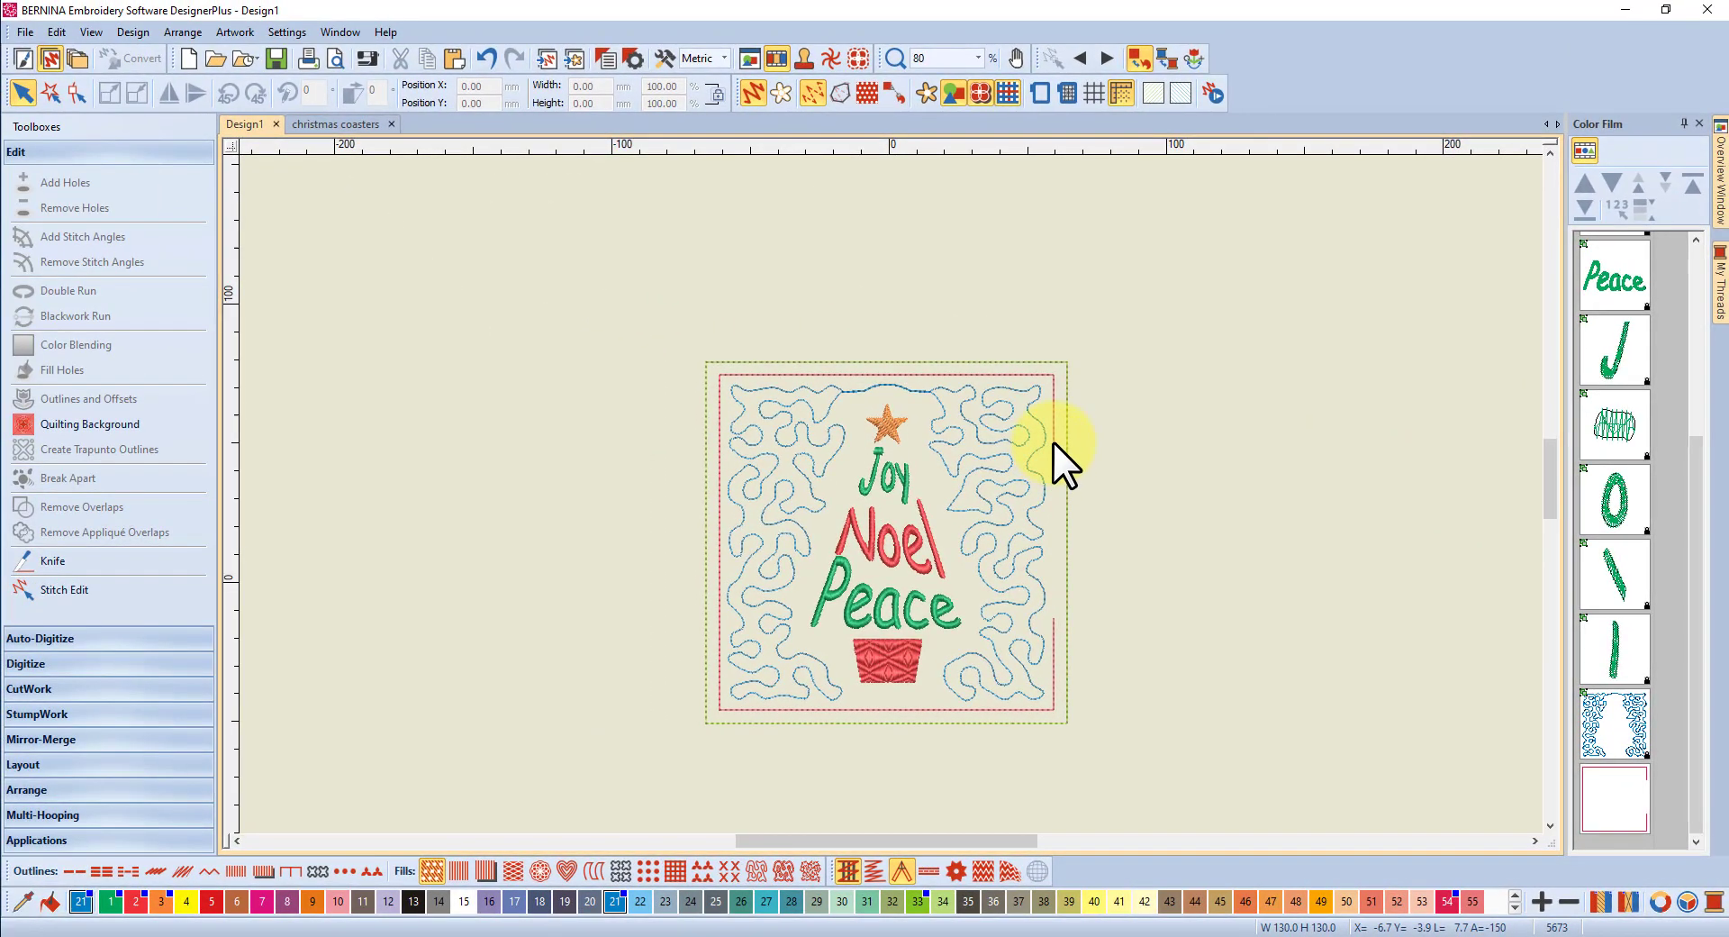
Step: Reshape the open inner outline by moving its start marker off the lower end node and shifting that node slightly down
left_click(1619, 820)
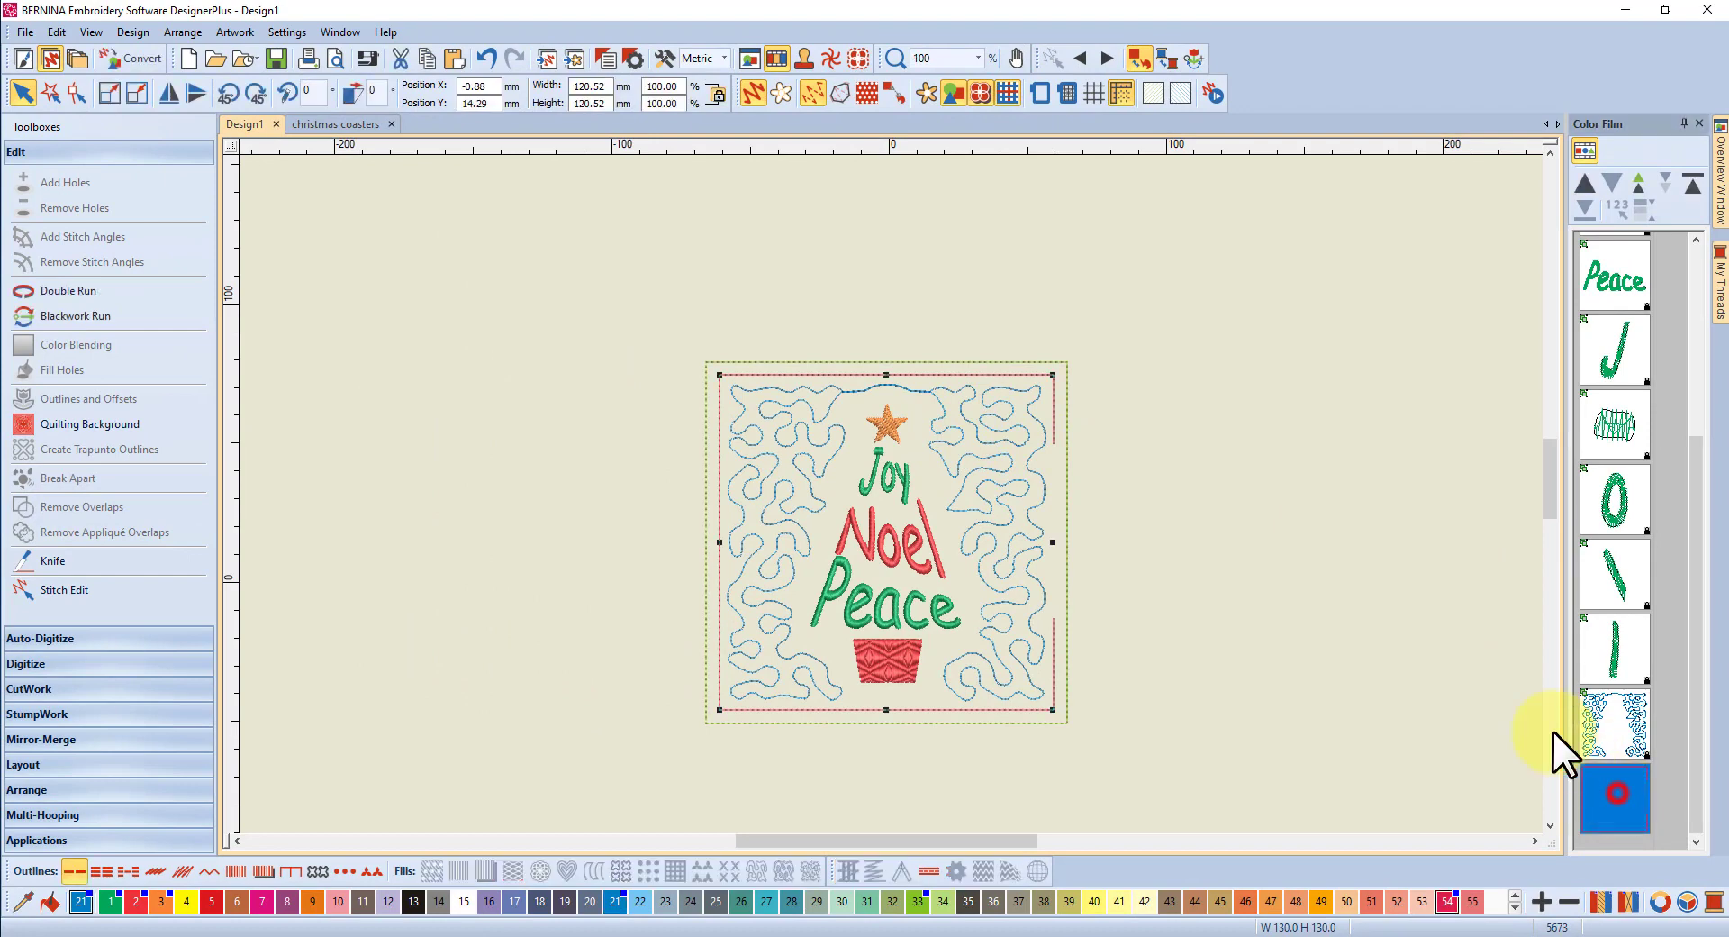
left_click(79, 90)
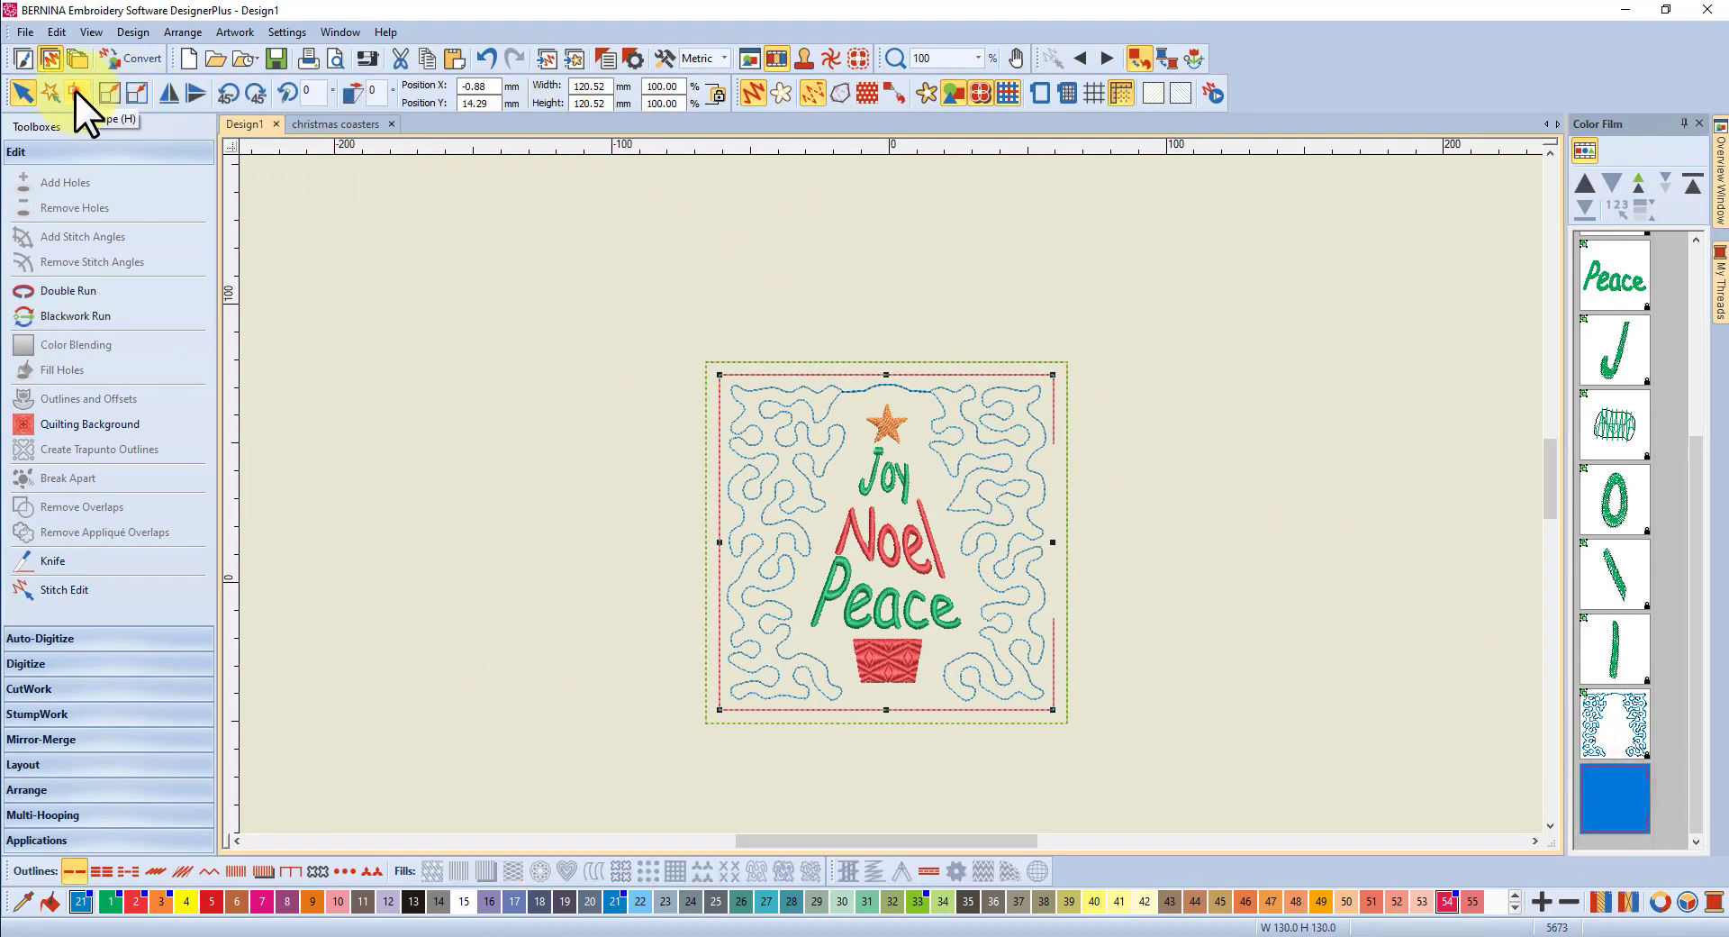
left_click(1058, 619)
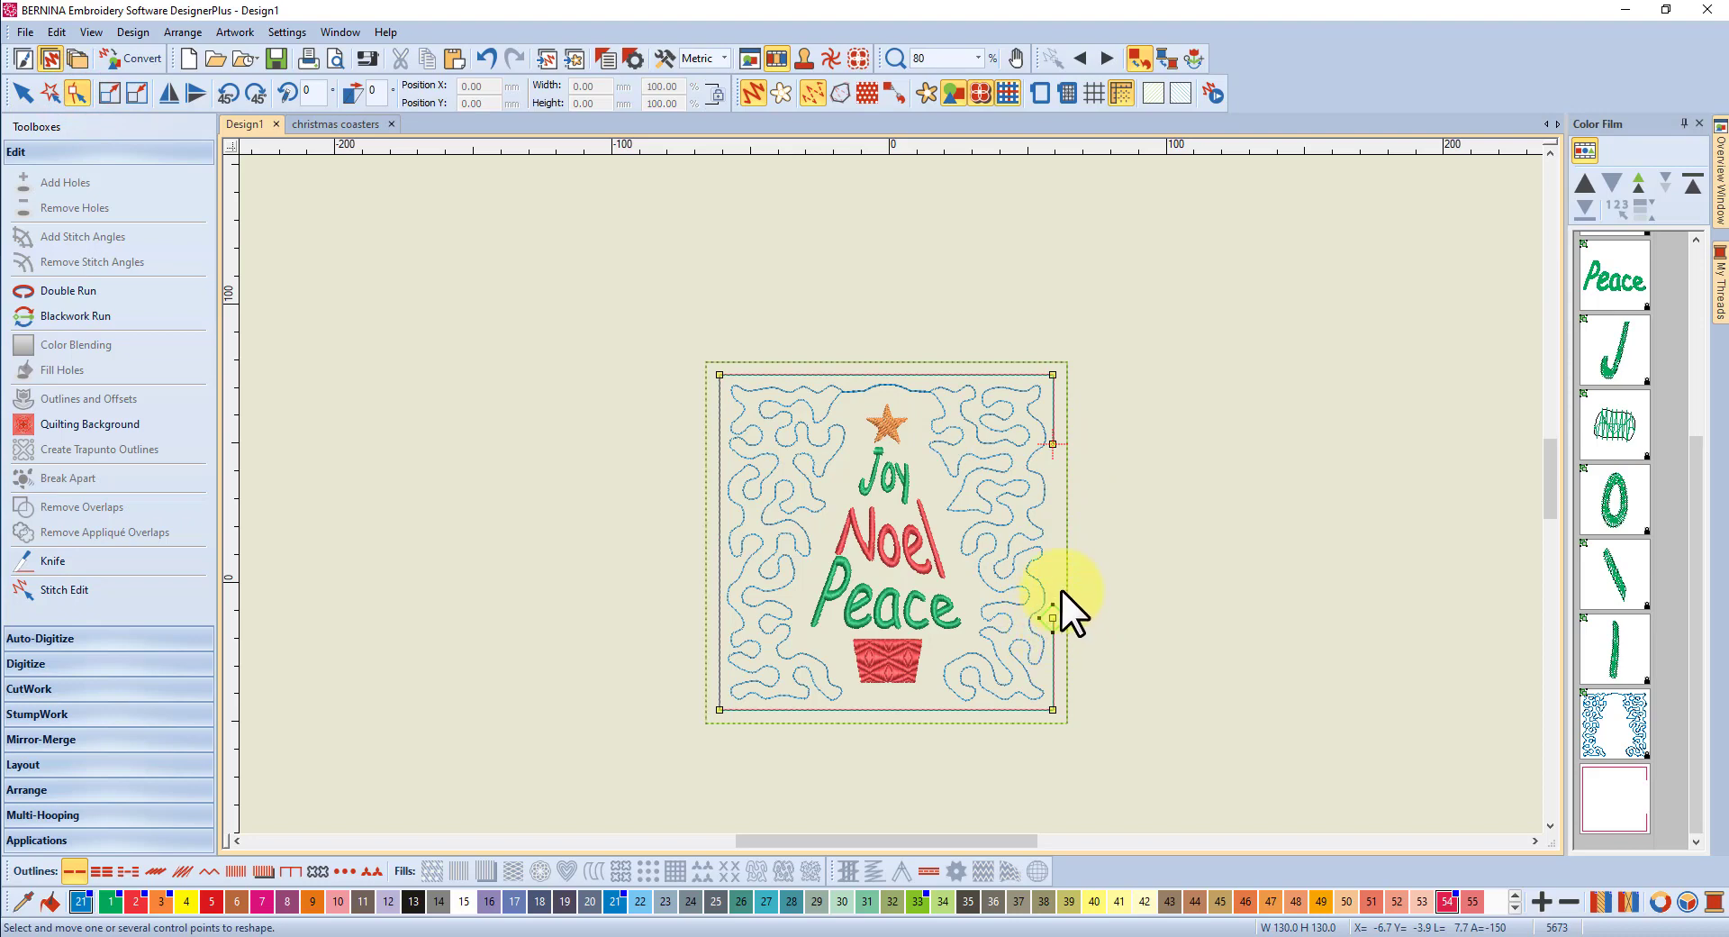
scroll(889, 493, "up", 3)
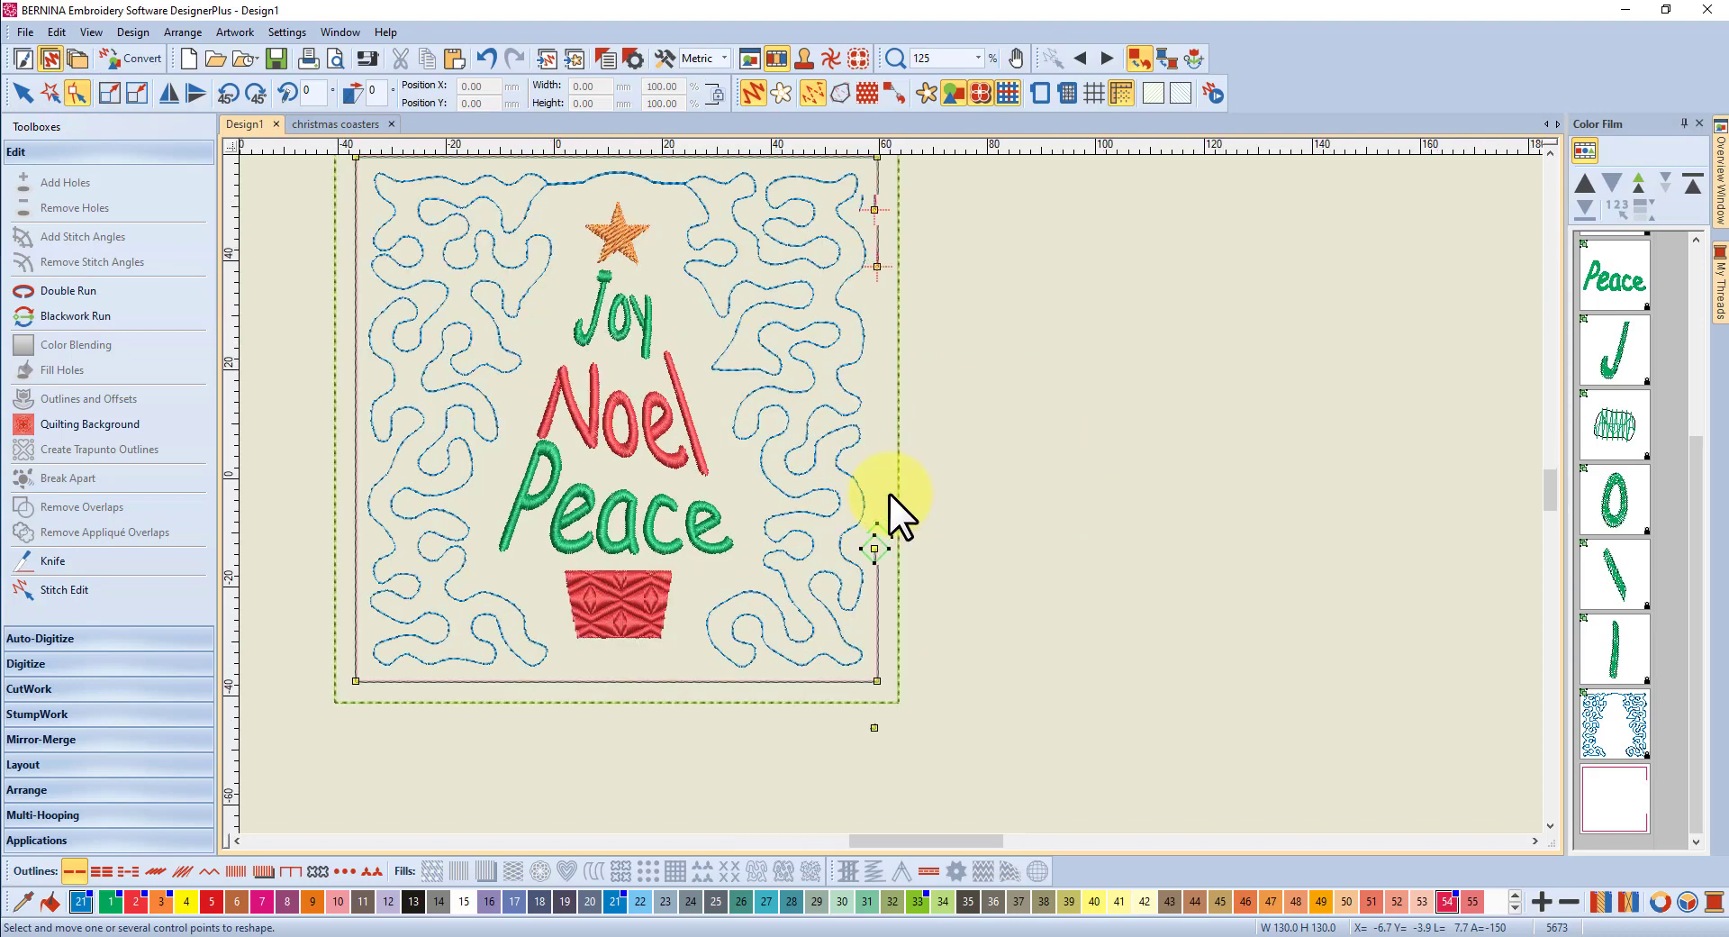
left_click(876, 549)
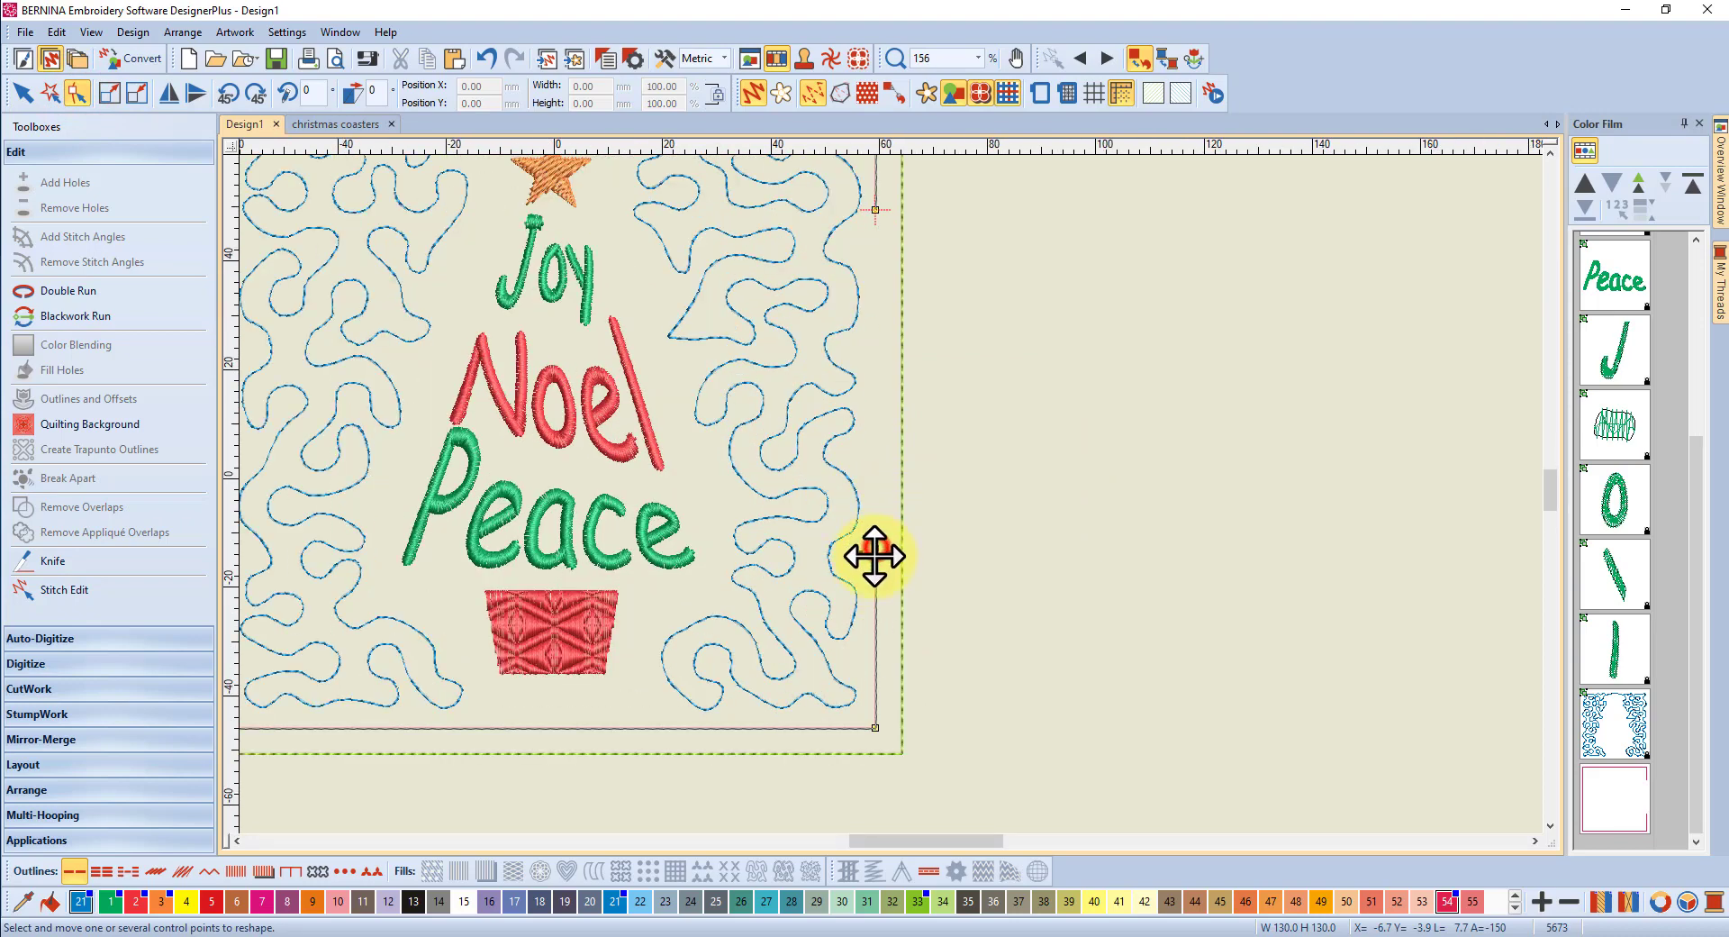
left_click(940, 556)
left_click_drag(875, 549, 877, 573)
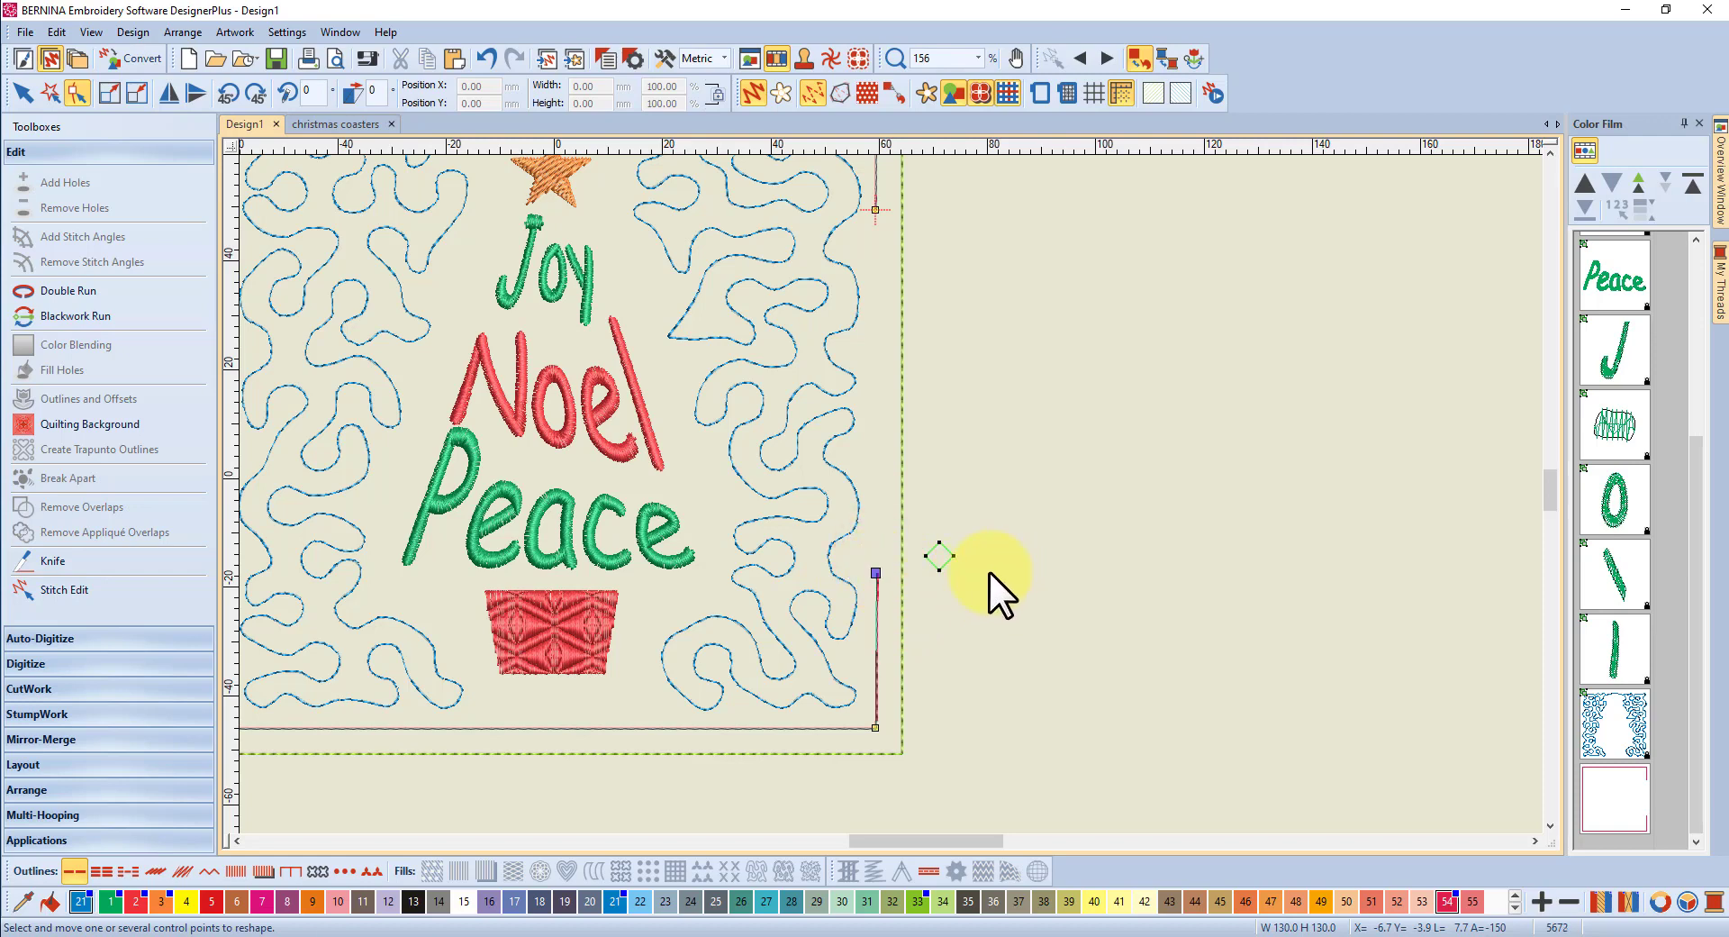
Step: Move the lower end node of the open inner outline upward to narrow the turning gap on its right side
left_click_drag(875, 570, 878, 520)
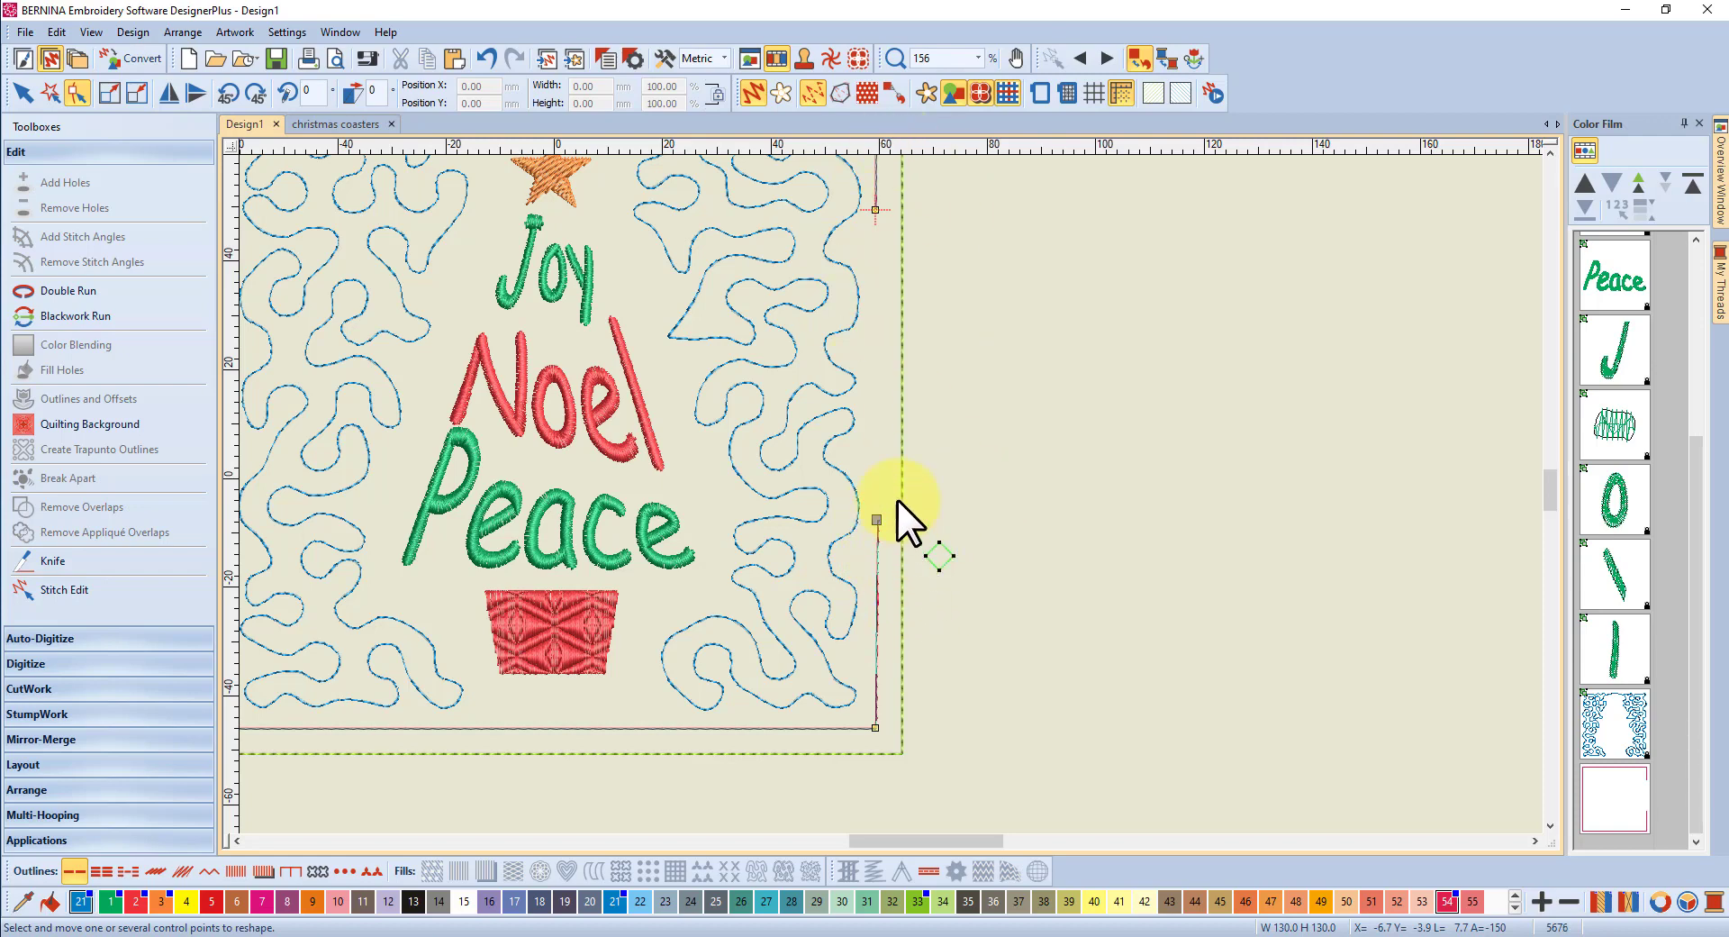
scroll(897, 499, "down", 2)
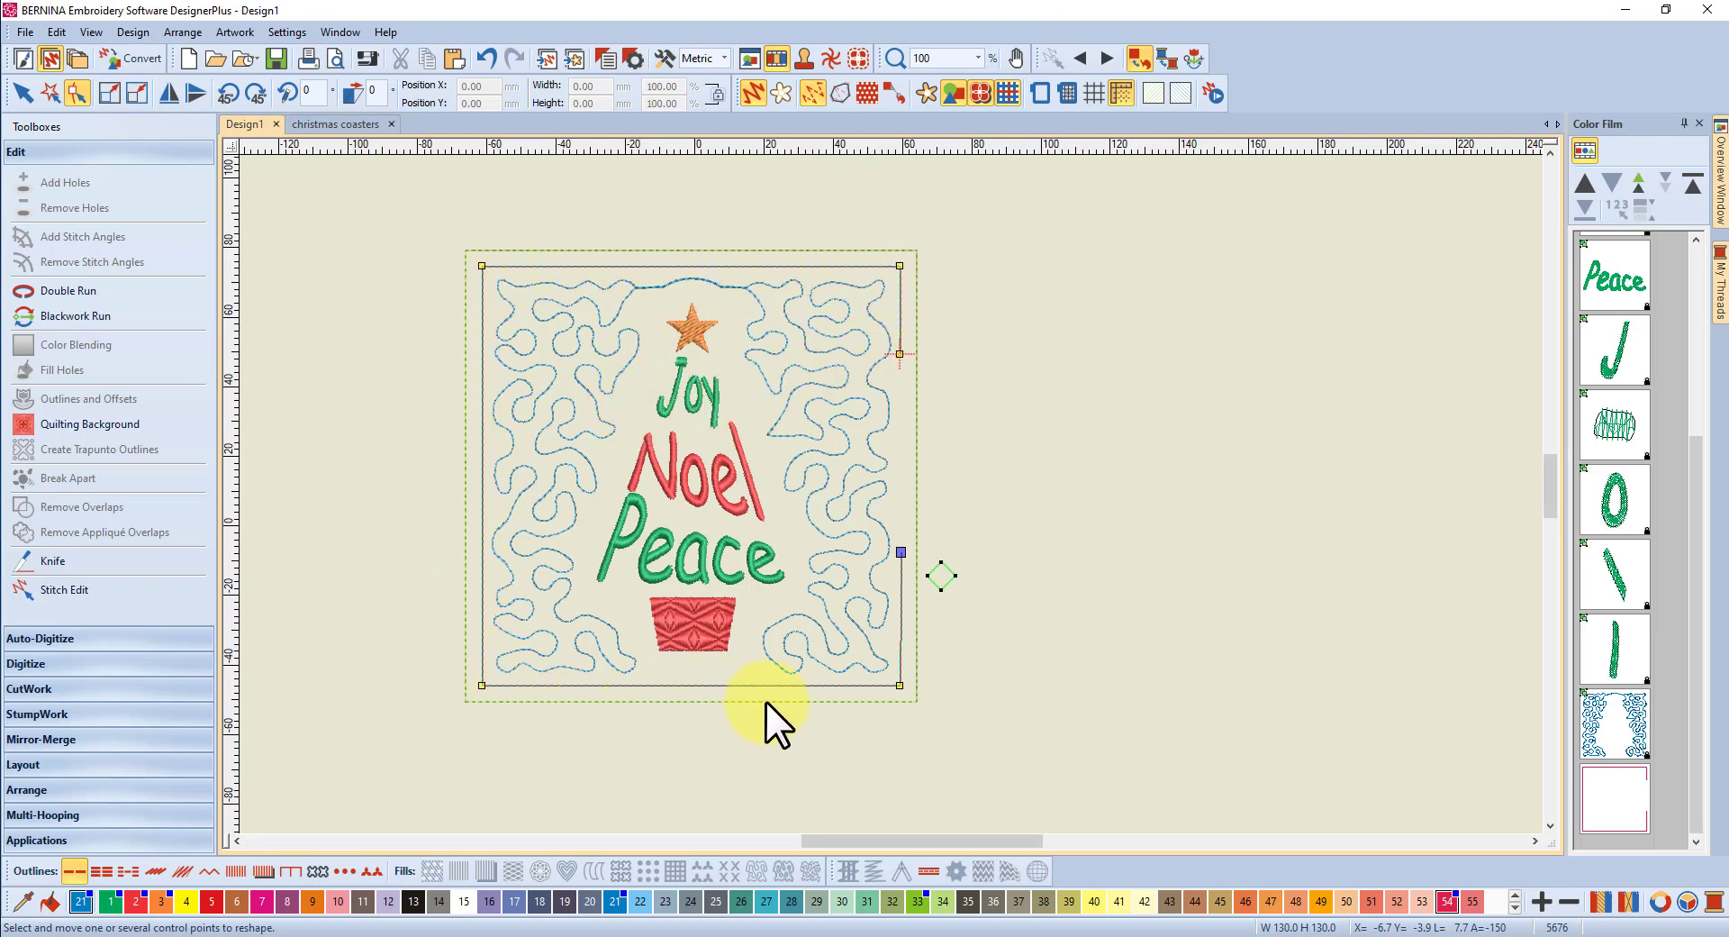
left_click(900, 549)
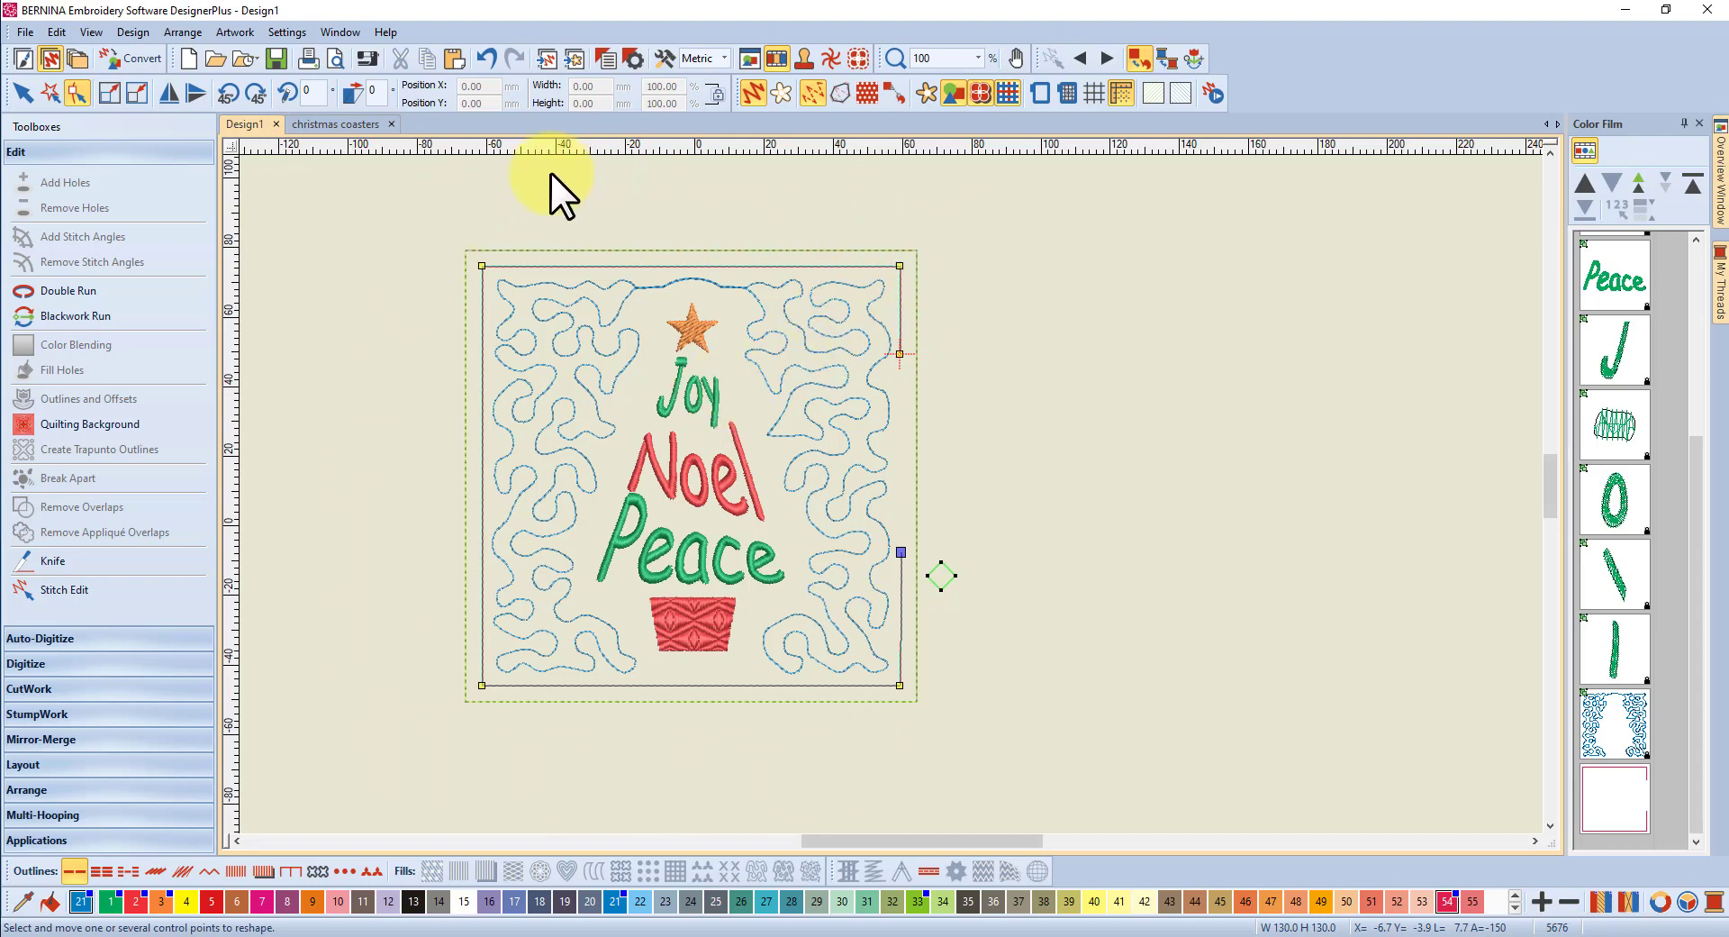
Step: Switch to the christmas coasters design, clear the selection and display the three hooped coasters as stitches
left_click(348, 124)
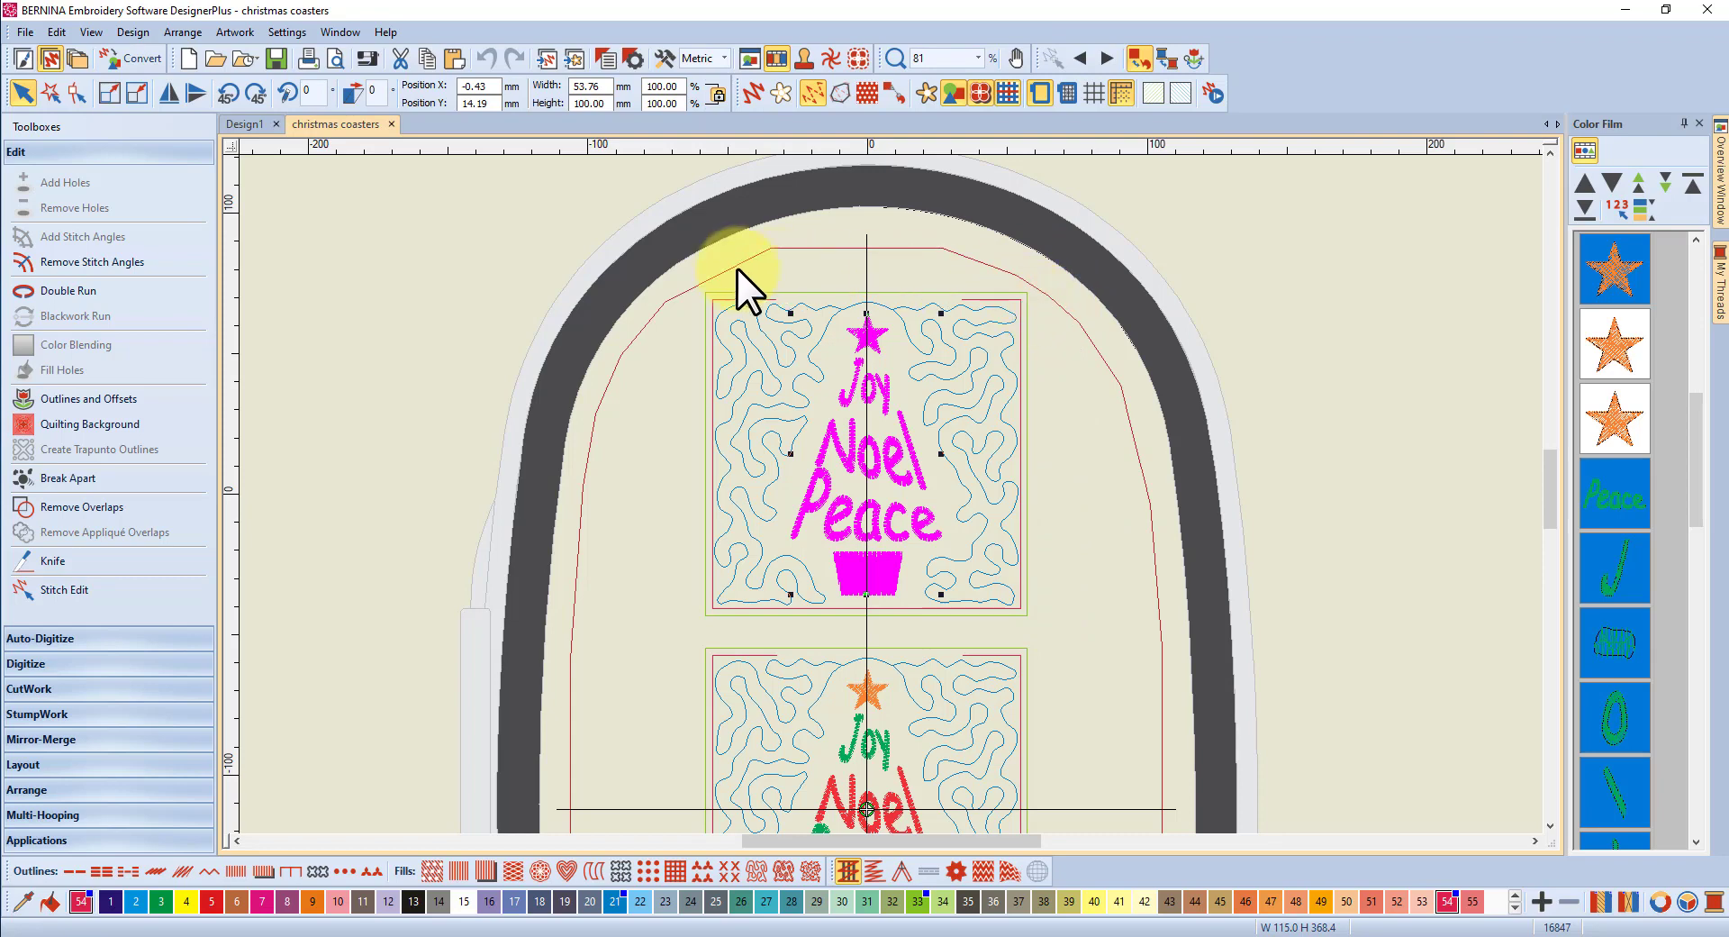
left_click(683, 314)
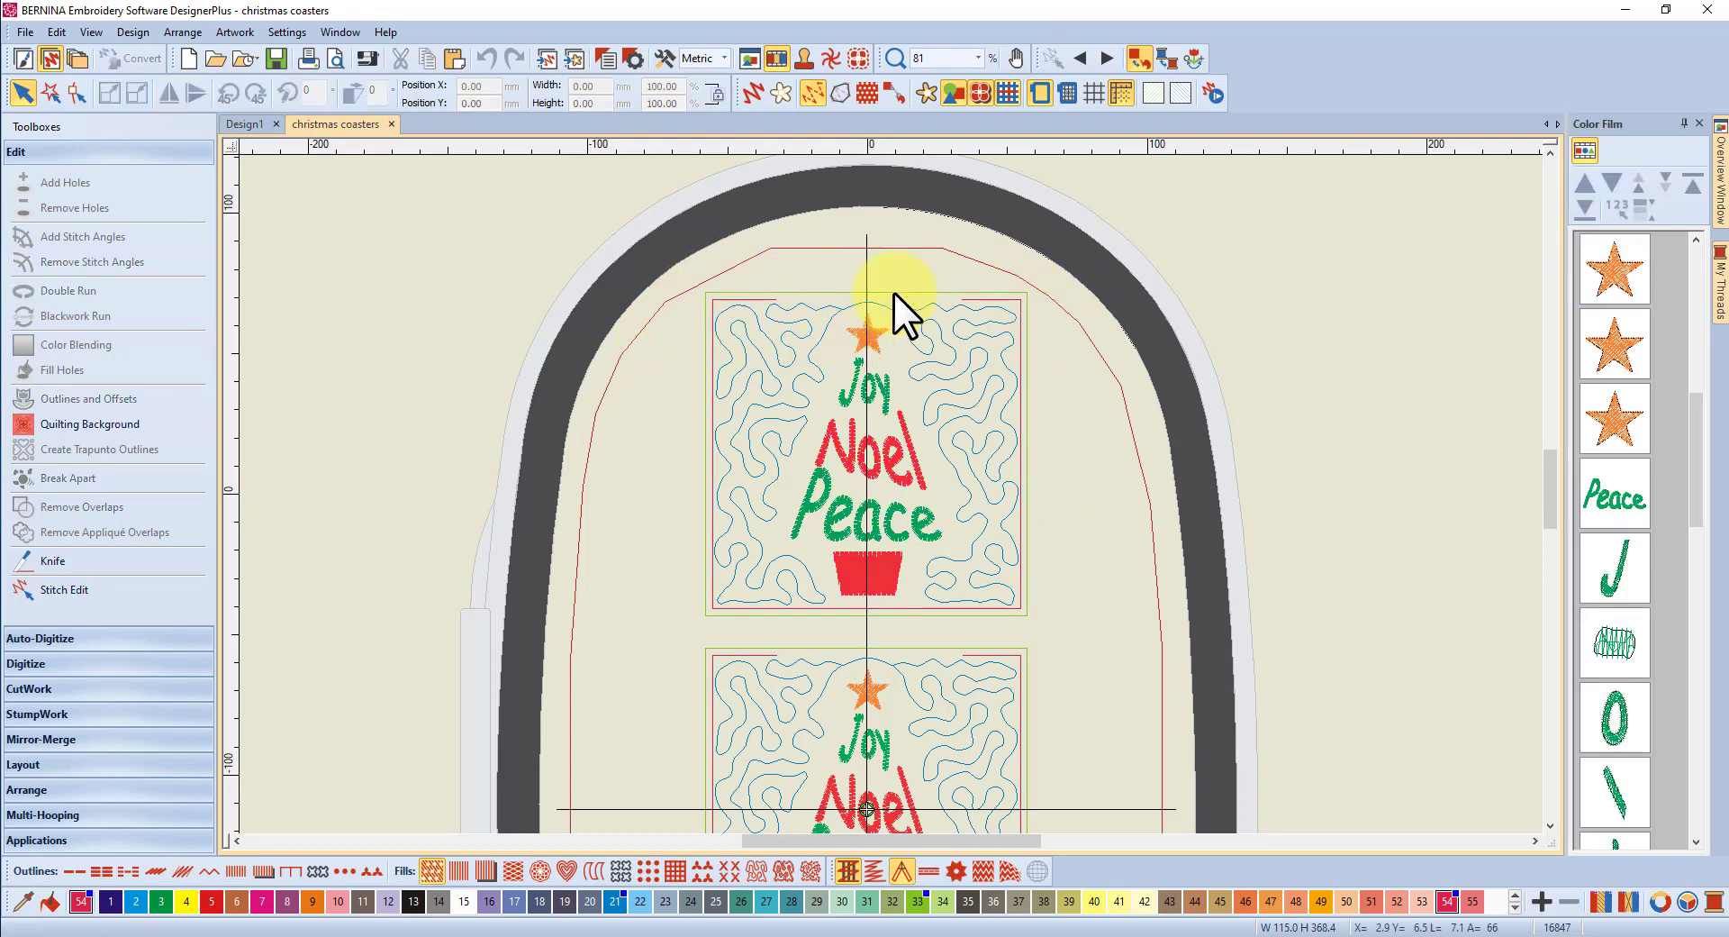
left_click(753, 91)
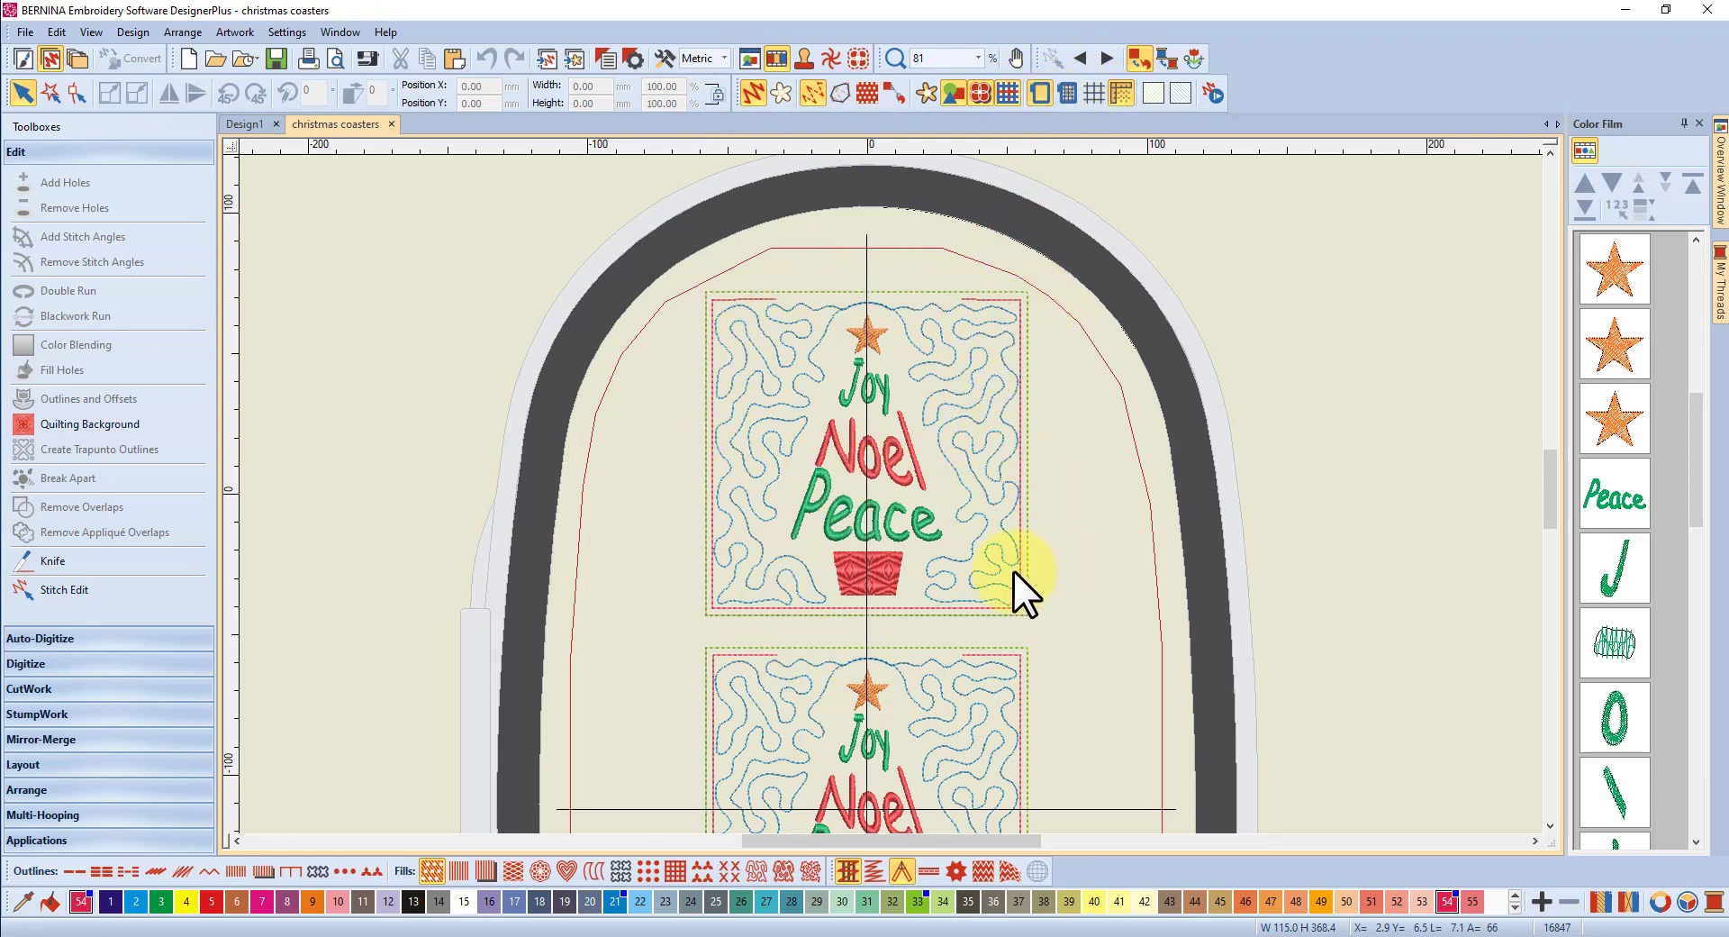
scroll(894, 490, "down", 4)
scroll(935, 567, "up", 2)
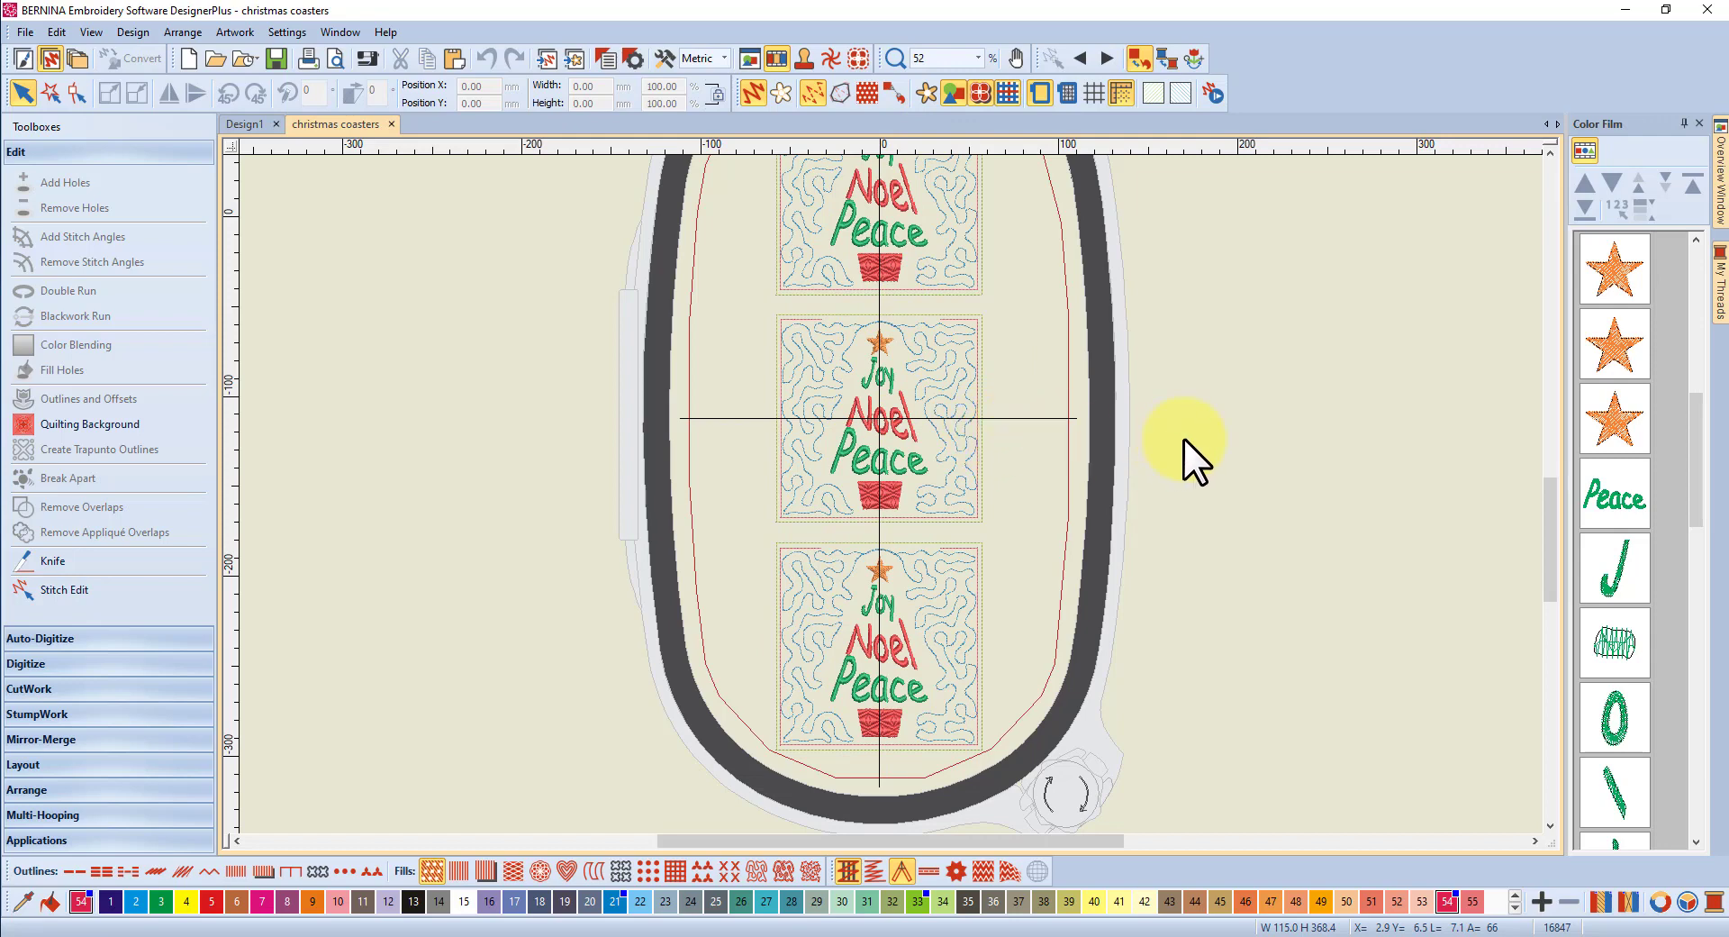
scroll(912, 404, "down", 2)
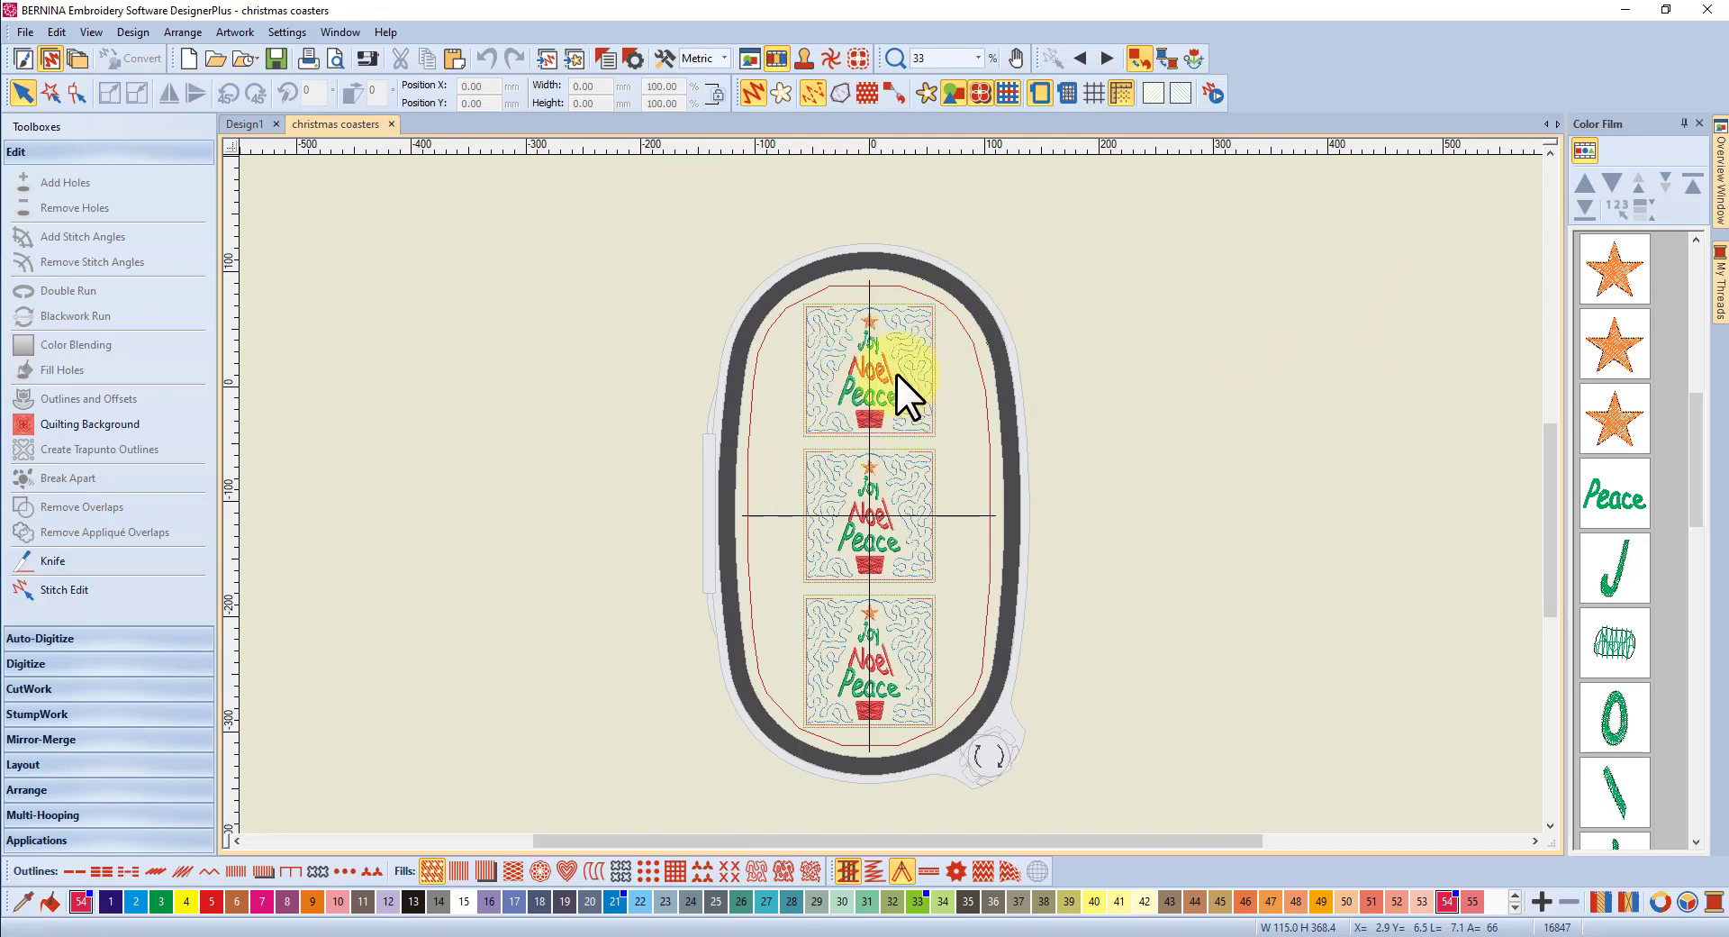
Step: Show the stitching sequence by color blocks, select all the coasters and review their Sequence by Color order without applying it
left_click(1580, 150)
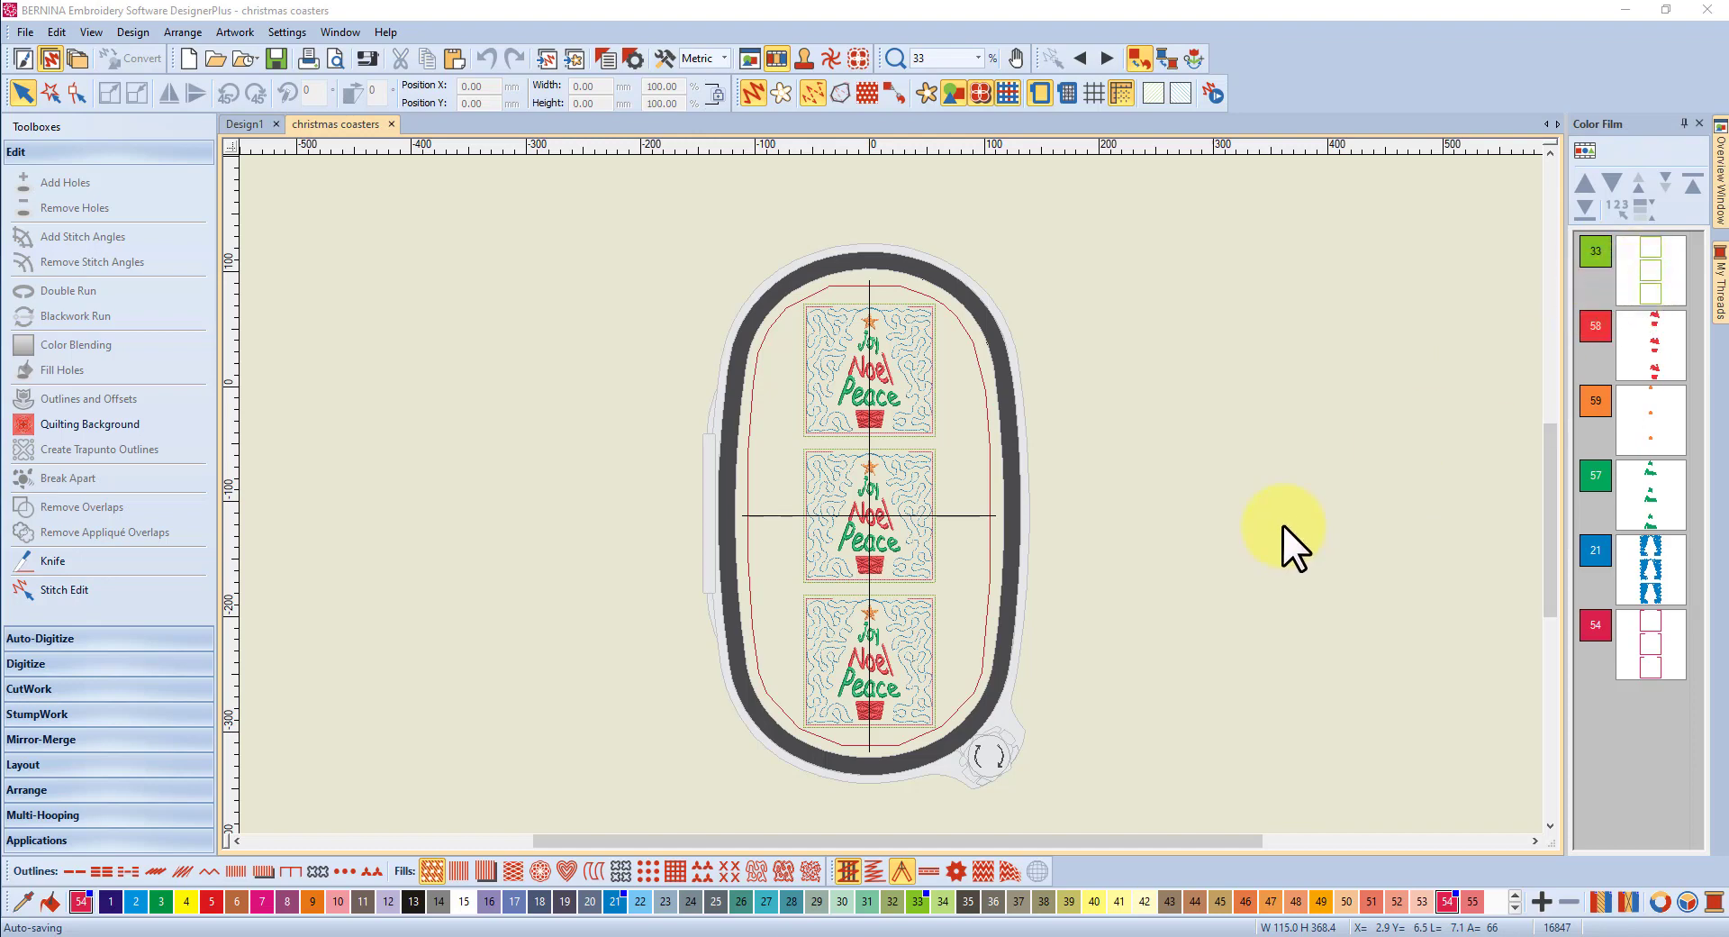
key("ctrl+a")
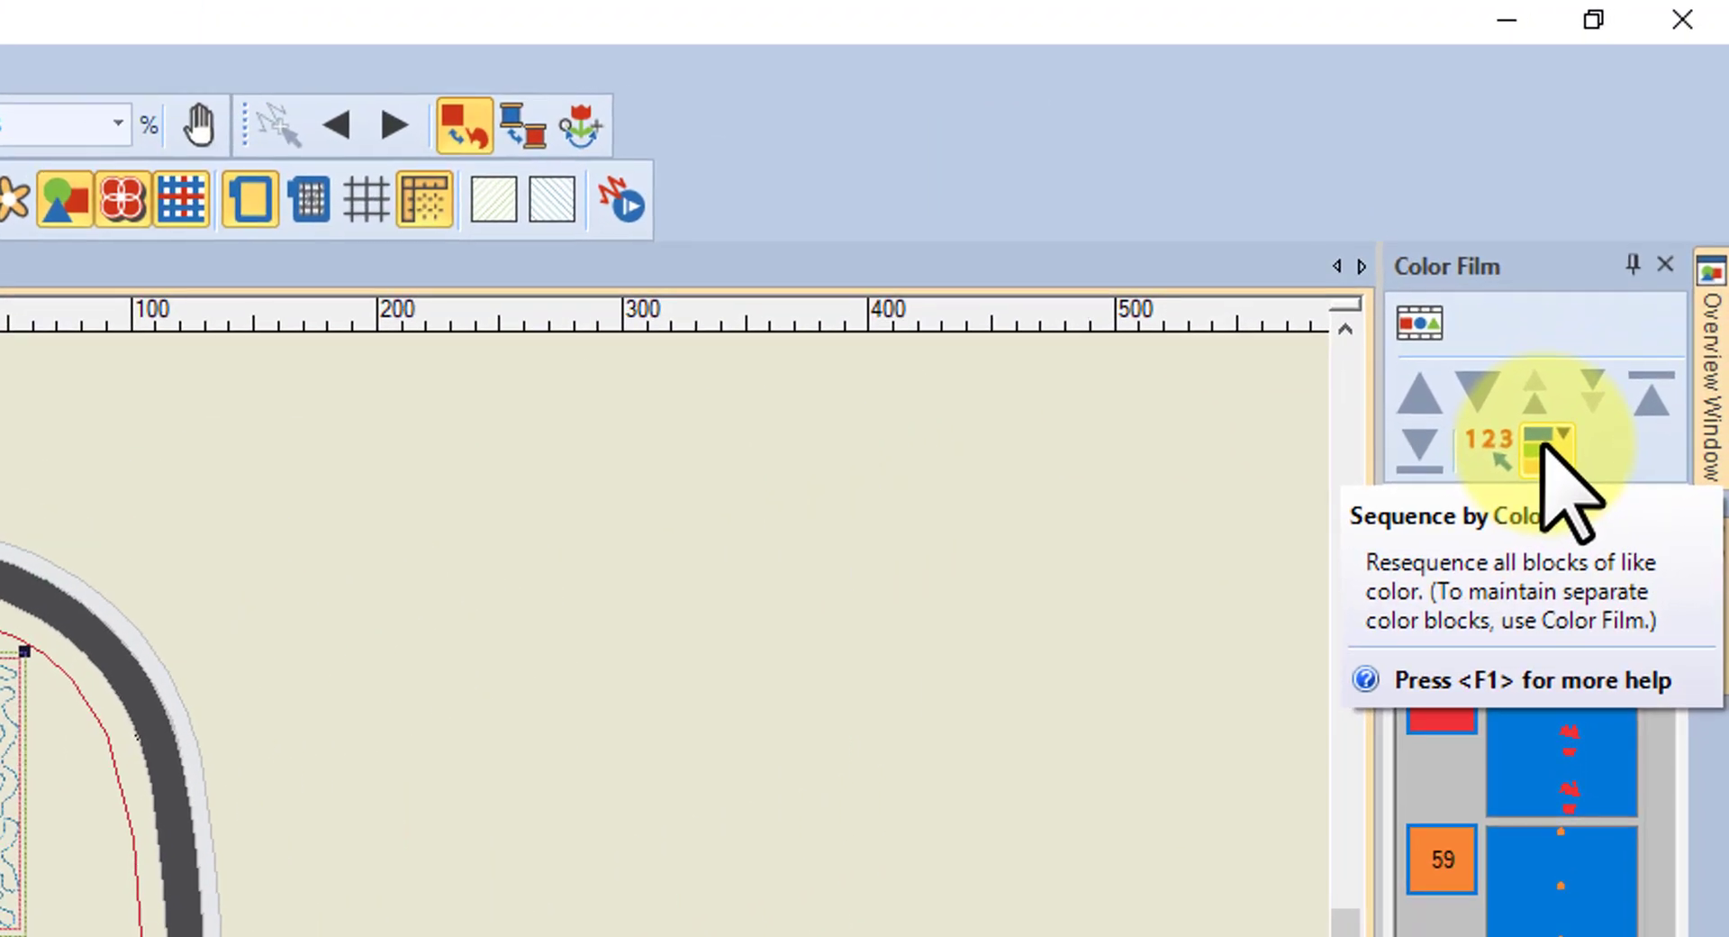
left_click(1543, 445)
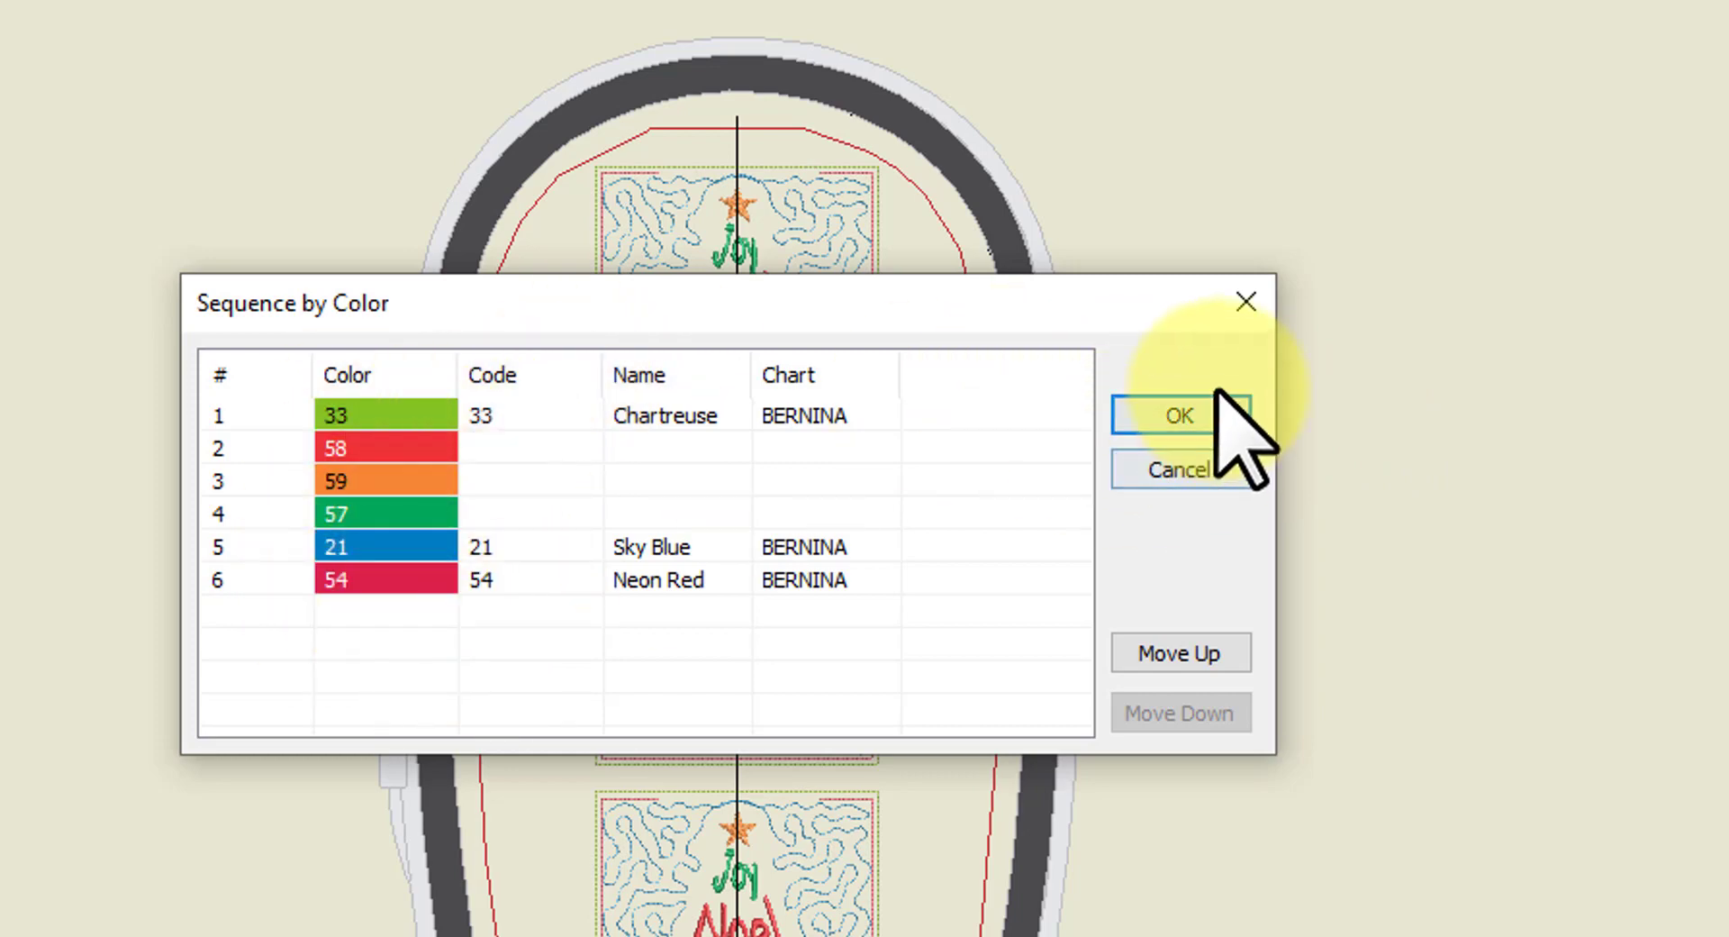
left_click(1162, 478)
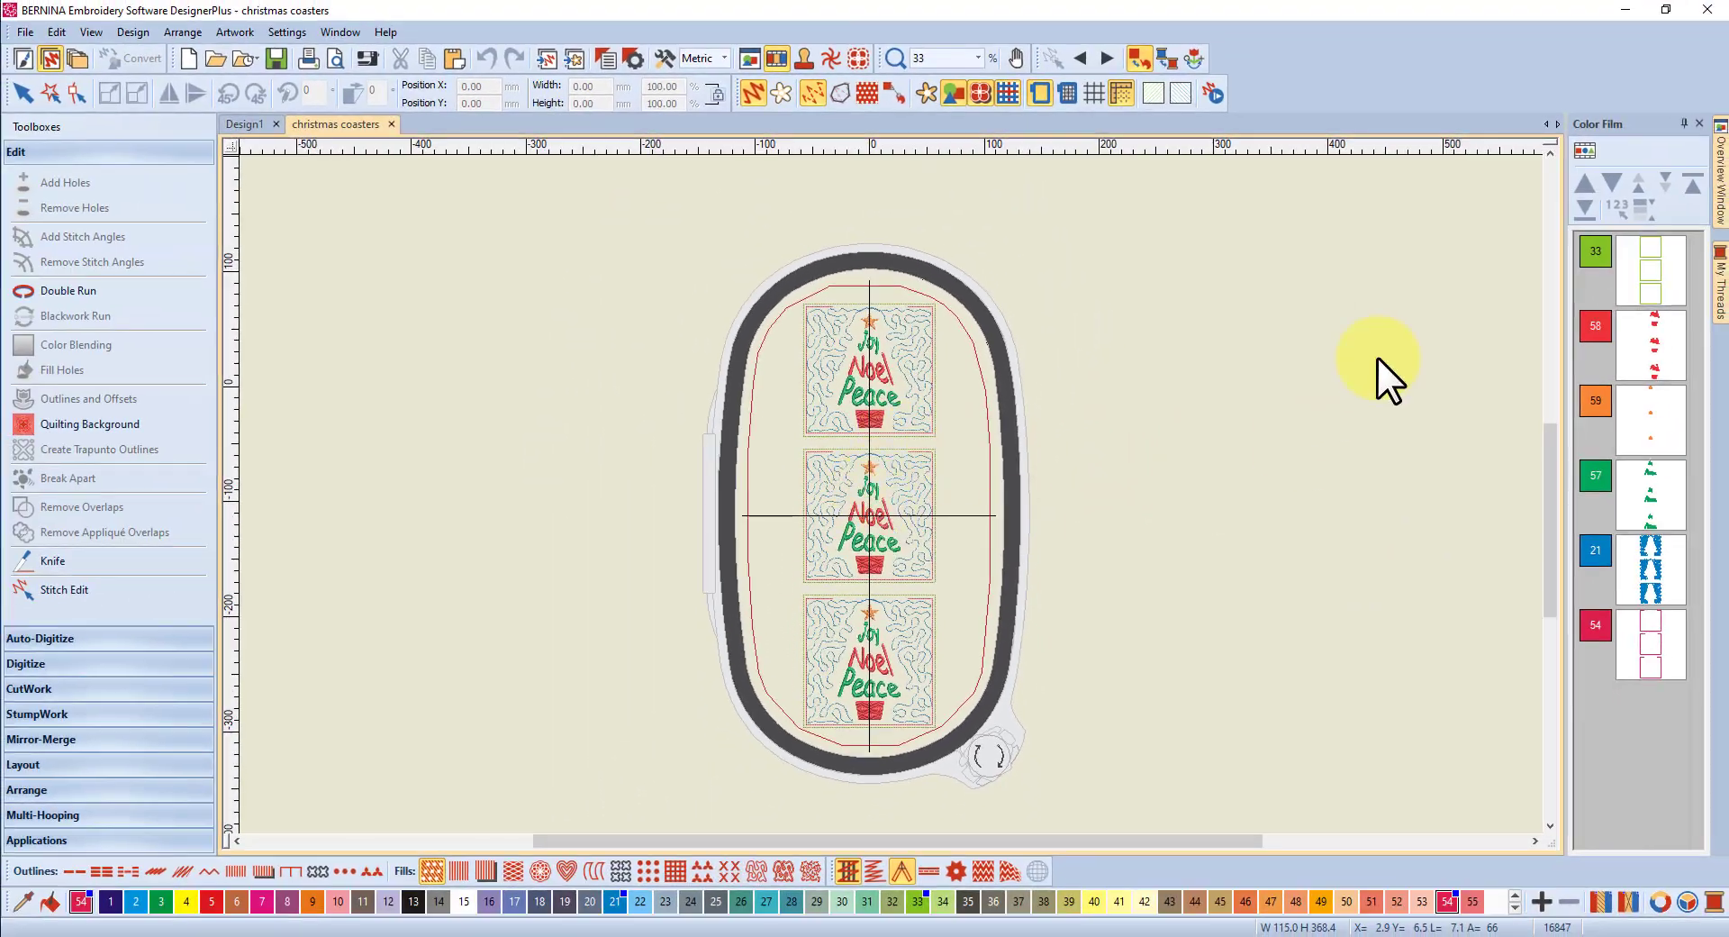